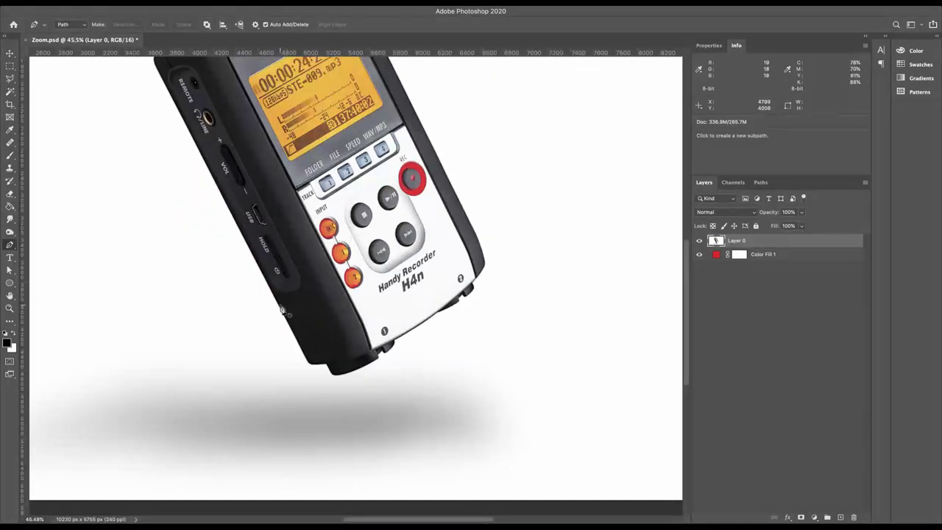
{"action": "scroll", "coordinate": [283, 309], "scroll_direction": "down", "scroll_amount": 4}
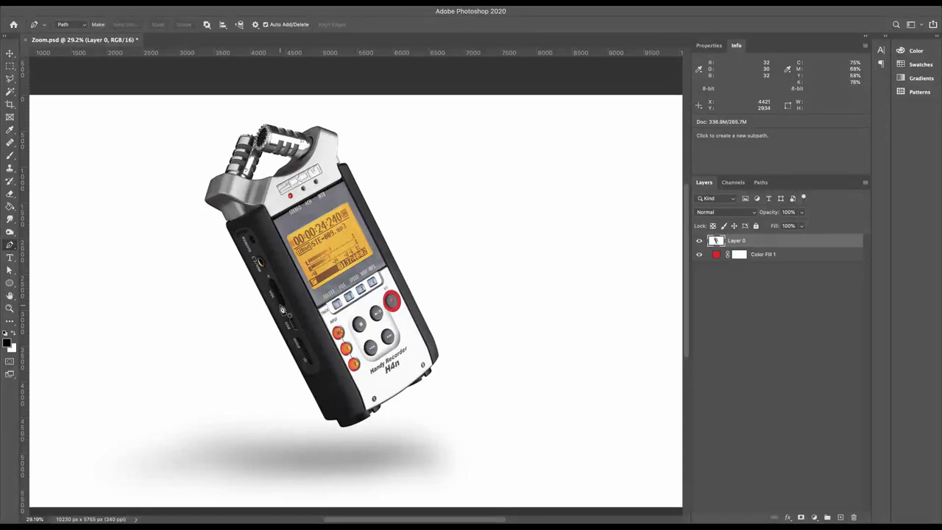
Step: Place pen anchors down the recorder's left edge and around its bottom corner, then deselect the path
{"action": "scroll", "coordinate": [283, 310], "scroll_direction": "up", "scroll_amount": 8}
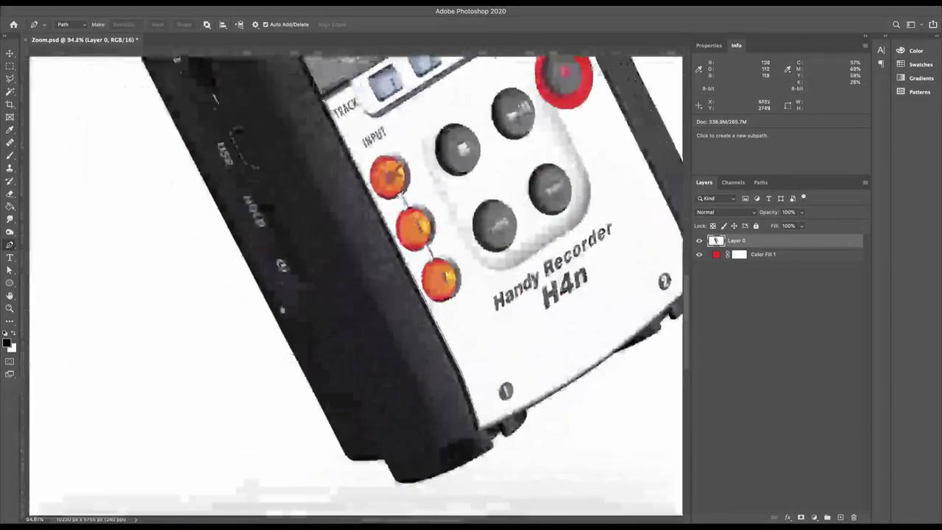
{"action": "left_click", "coordinate": [280, 295]}
{"action": "left_click", "coordinate": [309, 352]}
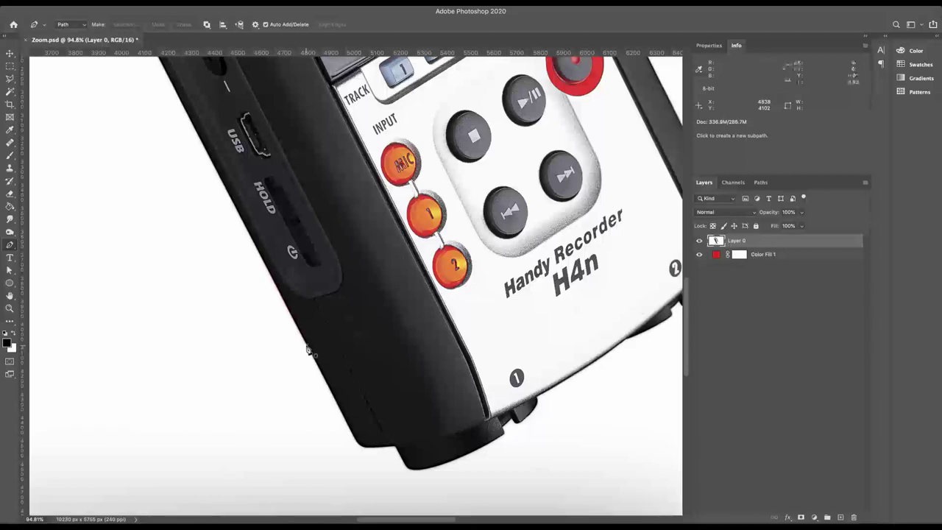
{"action": "left_click", "coordinate": [321, 374]}
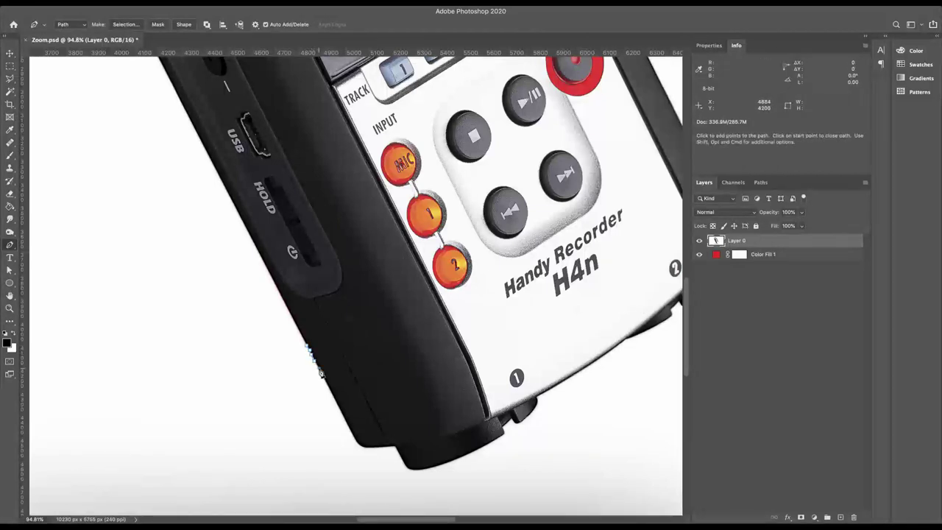
{"action": "left_click", "coordinate": [355, 441]}
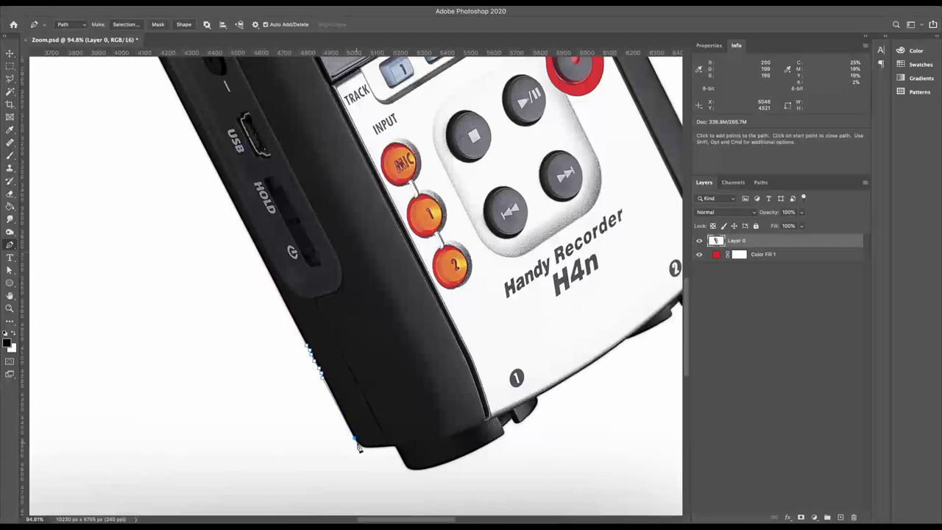
{"action": "left_click", "coordinate": [367, 451]}
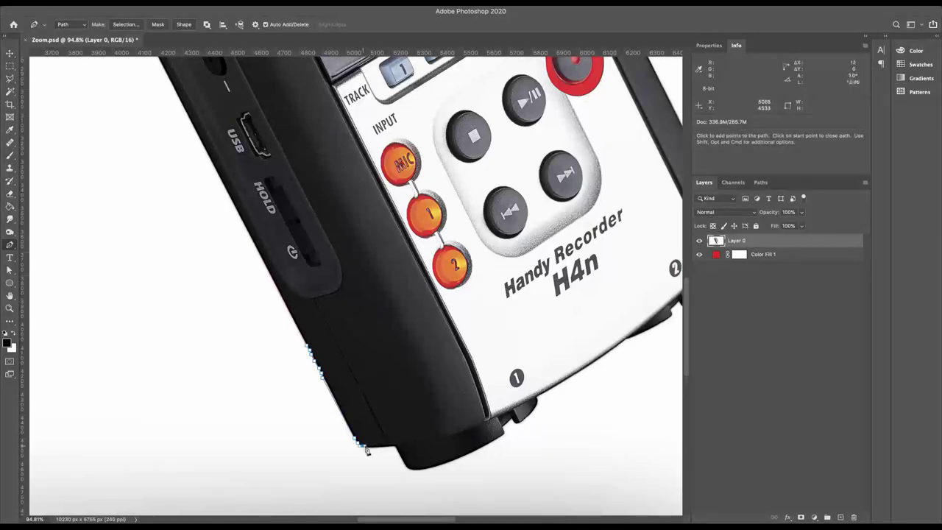
{"action": "left_click", "coordinate": [381, 450]}
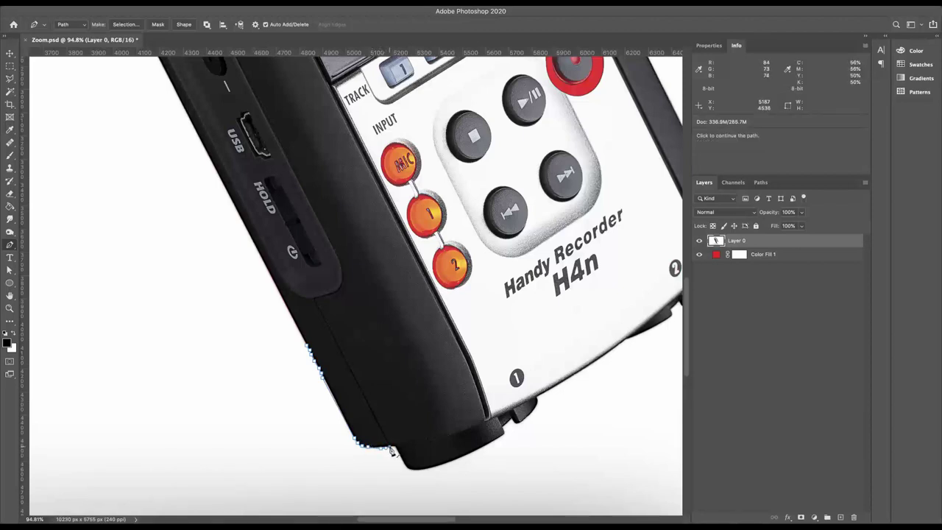
{"action": "key", "text": "ctrl"}
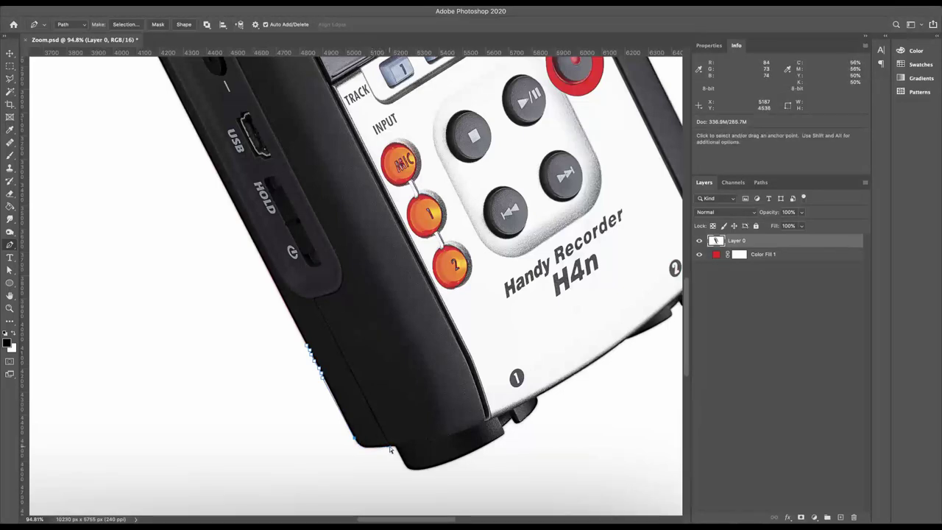
{"action": "left_click", "coordinate": [390, 449], "text": "ctrl"}
{"action": "scroll", "coordinate": [391, 450], "scroll_direction": "down", "scroll_amount": 5}
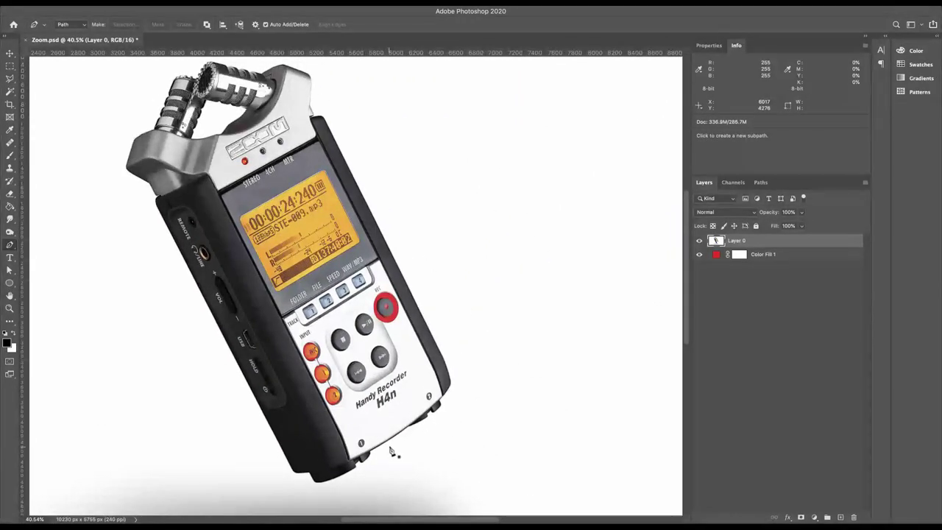
{"action": "scroll", "coordinate": [391, 449], "scroll_direction": "up", "scroll_amount": 4}
{"action": "scroll", "coordinate": [391, 450], "scroll_direction": "down", "scroll_amount": 5}
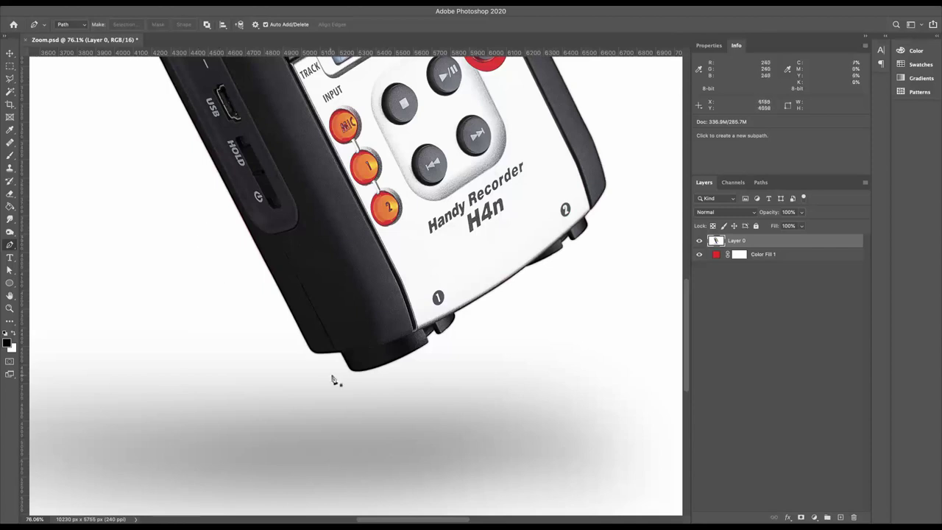
{"action": "scroll", "coordinate": [327, 360], "scroll_direction": "down", "scroll_amount": 5, "text": "alt"}
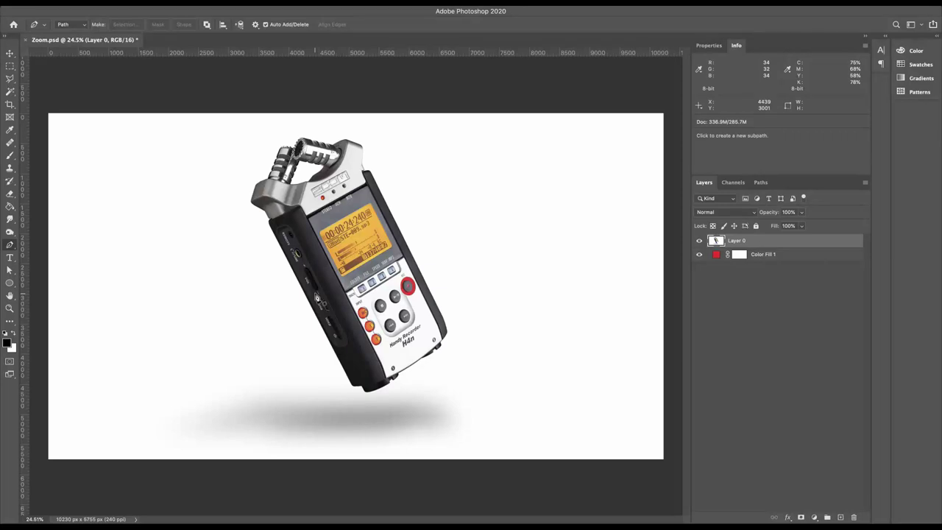
{"action": "scroll", "coordinate": [318, 296], "scroll_direction": "up", "scroll_amount": 5}
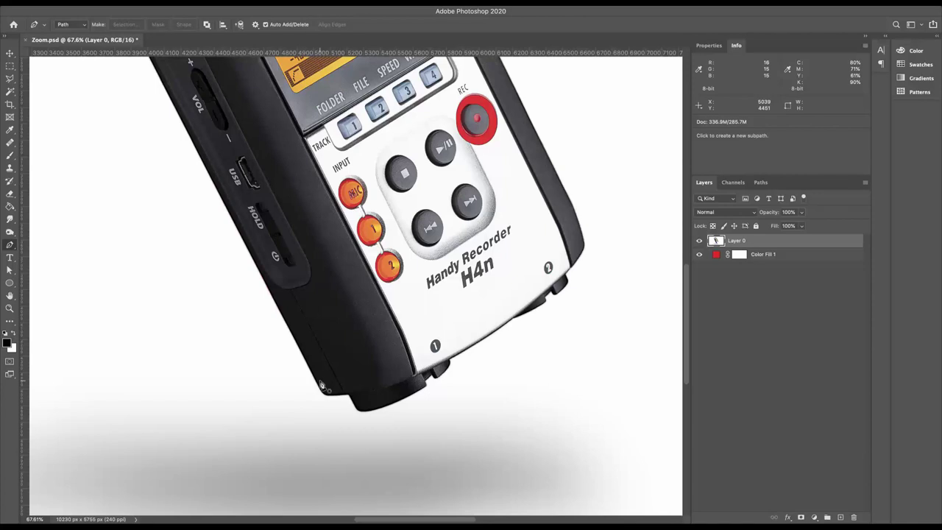
{"action": "scroll", "coordinate": [322, 384], "scroll_direction": "up", "scroll_amount": 5}
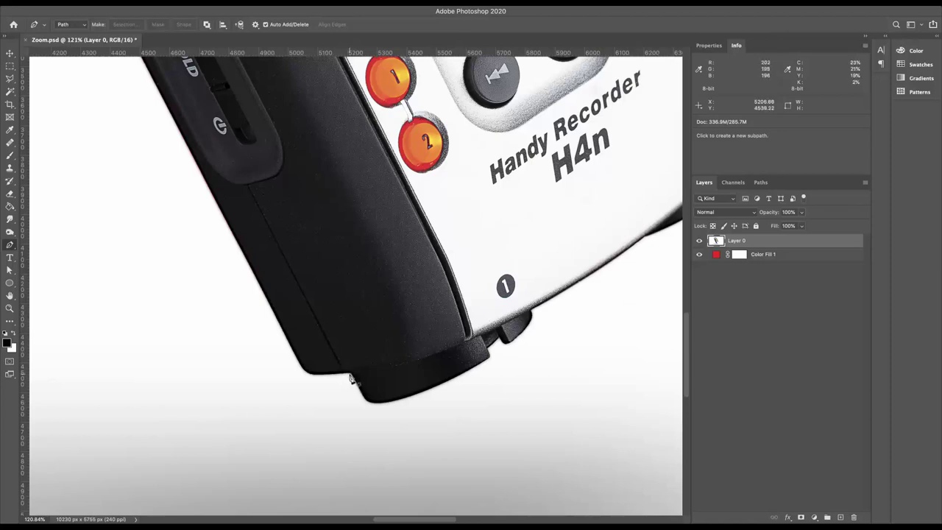
Step: Glance at the Work Path under Paths, then preview the Light Mask 1 and Light Mask 2 channels
{"action": "left_click", "coordinate": [732, 182]}
{"action": "left_click", "coordinate": [758, 183]}
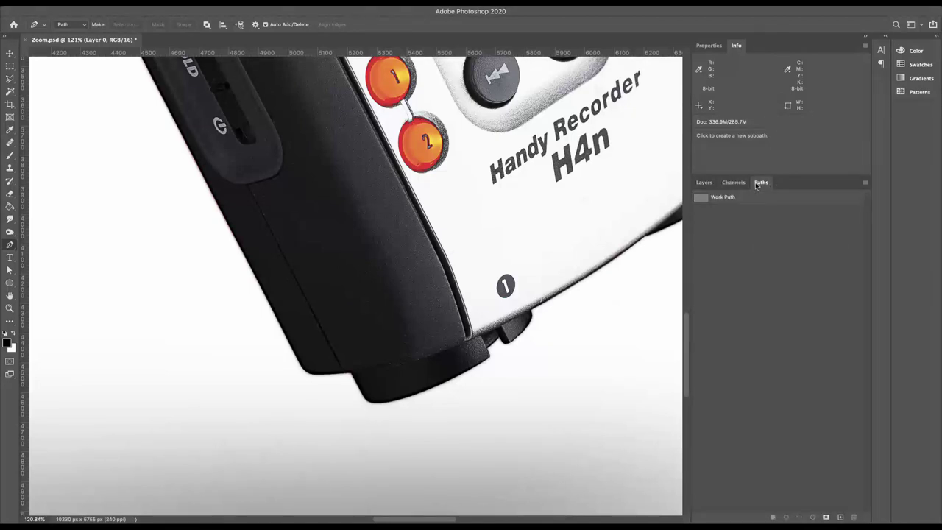
{"action": "left_click", "coordinate": [733, 183]}
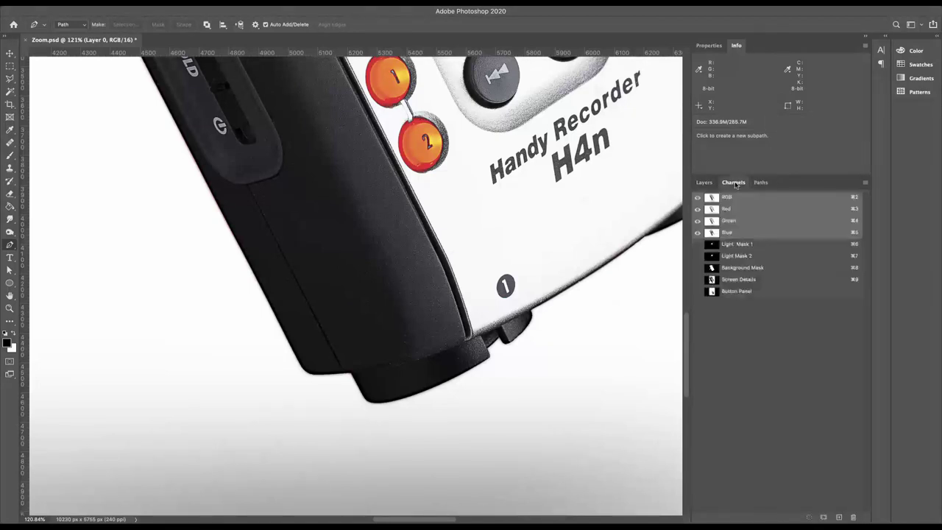
{"action": "left_click", "coordinate": [739, 245]}
{"action": "scroll", "coordinate": [479, 267], "scroll_direction": "down", "scroll_amount": 5}
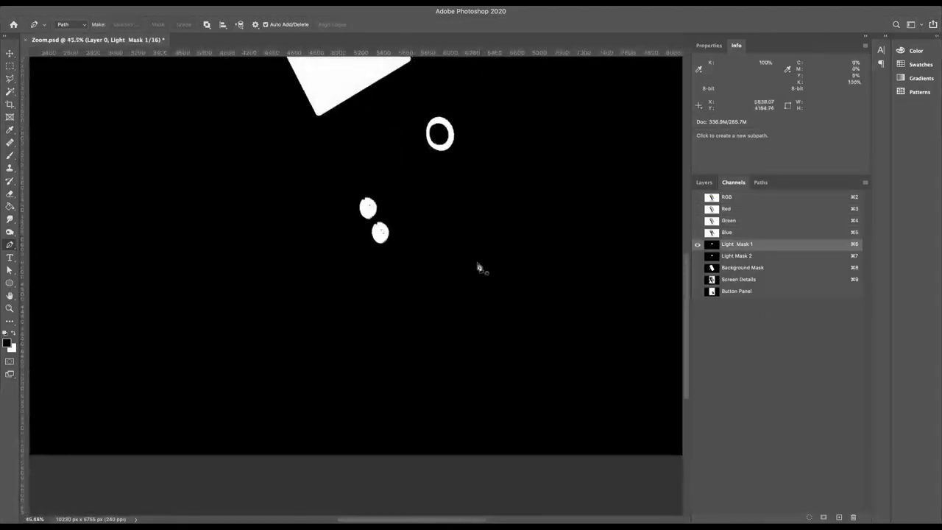
{"action": "scroll", "coordinate": [479, 267], "scroll_direction": "up", "scroll_amount": 5}
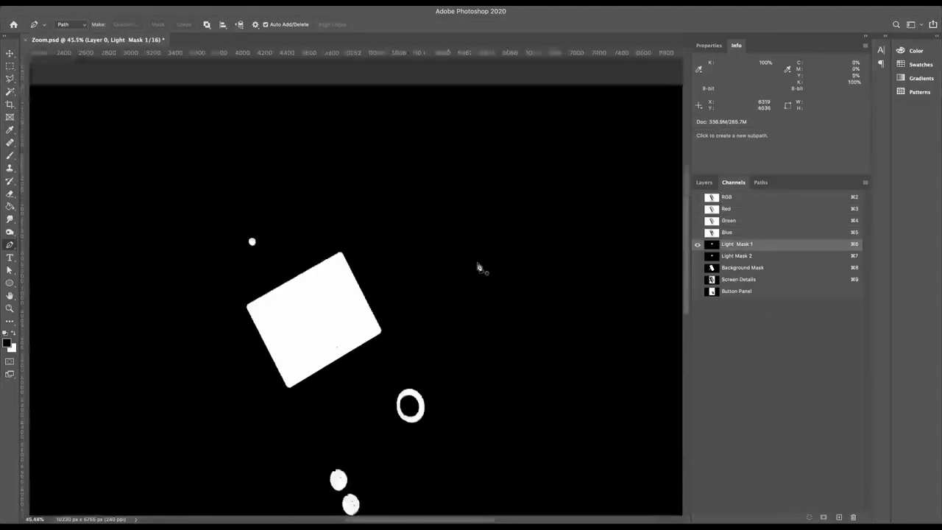
{"action": "left_click", "coordinate": [745, 256]}
Step: Preview the Background Mask, Screen Details and Button Panel channels, comparing them with Light Mask 1
{"action": "left_click", "coordinate": [741, 268]}
{"action": "left_click", "coordinate": [738, 280]}
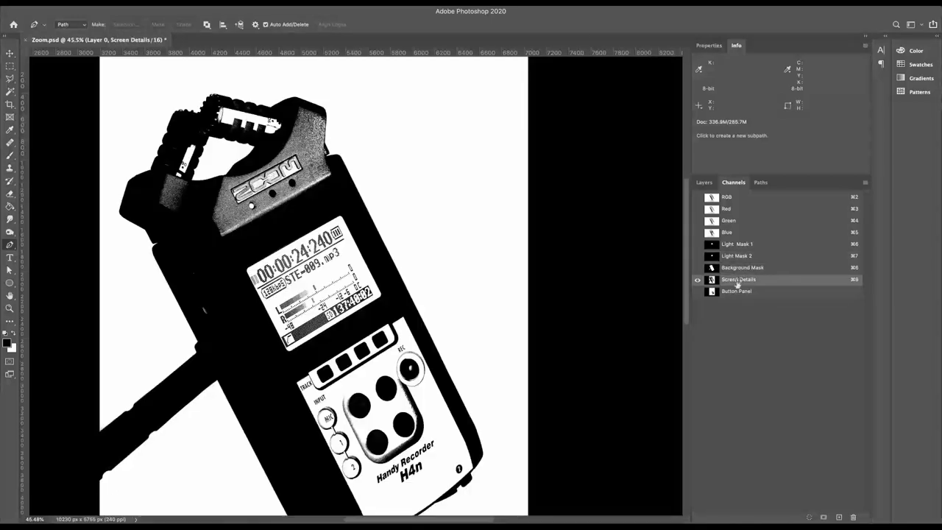
{"action": "left_click", "coordinate": [733, 292]}
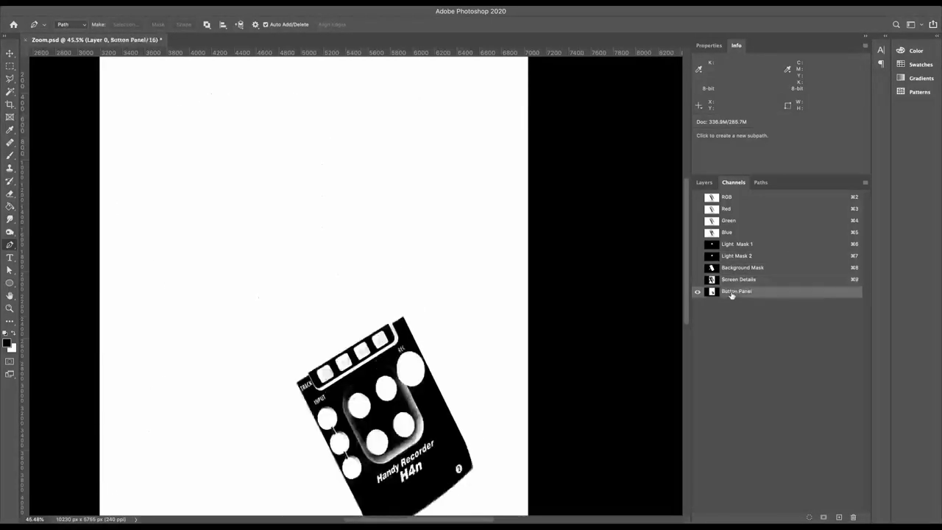
{"action": "left_click", "coordinate": [734, 283]}
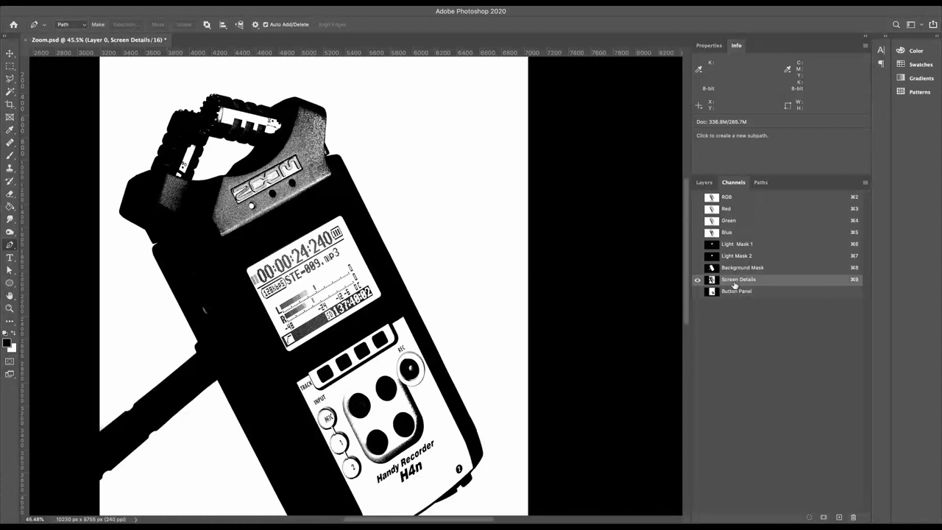
{"action": "left_click", "coordinate": [730, 293]}
{"action": "left_click", "coordinate": [732, 283]}
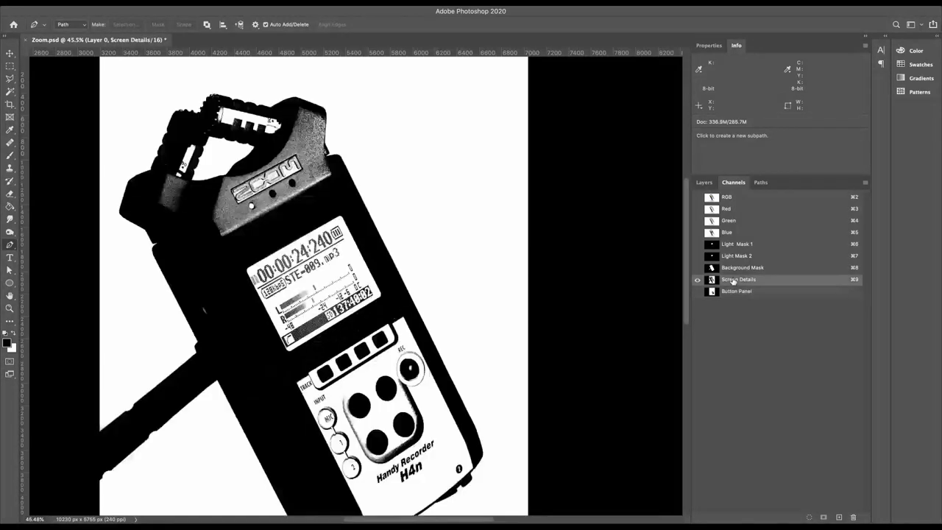
{"action": "left_click", "coordinate": [740, 249]}
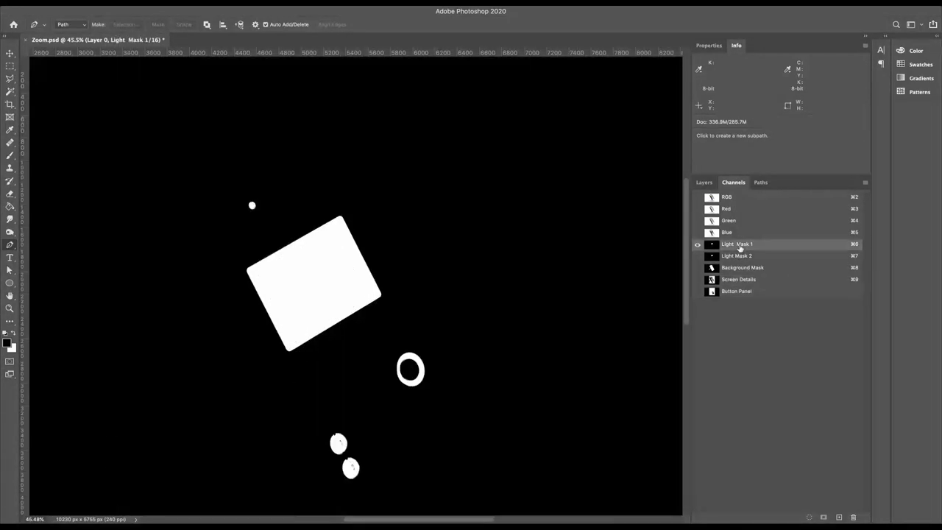
{"action": "left_click", "coordinate": [736, 293], "text": "shift"}
Step: Delete the Light Mask 1 and Light Mask 2 alpha channels
{"action": "right_click", "coordinate": [736, 293]}
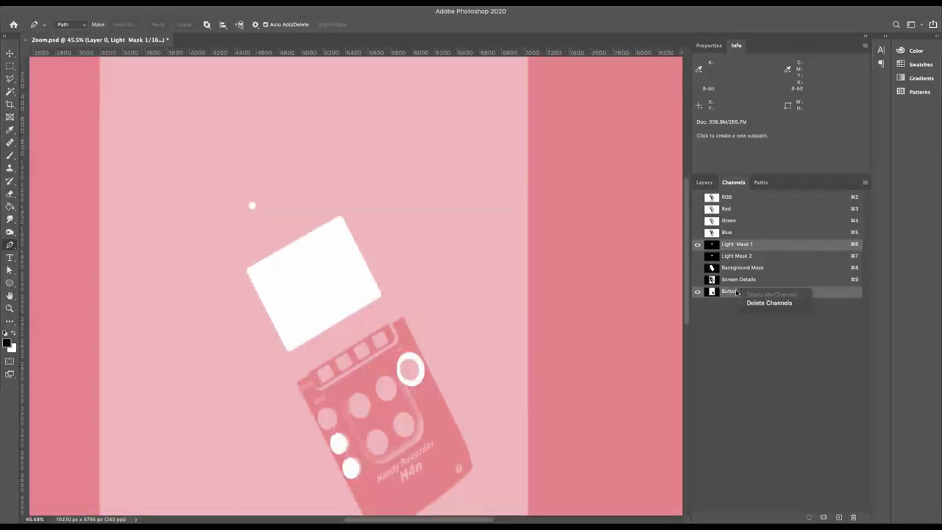
{"action": "key", "text": "Escape"}
{"action": "left_click", "coordinate": [747, 251]}
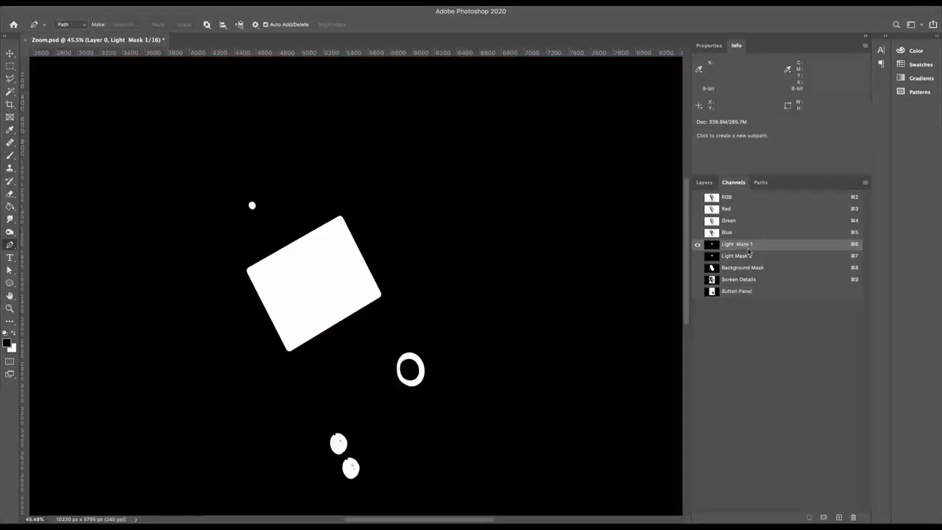
{"action": "left_click", "coordinate": [854, 518]}
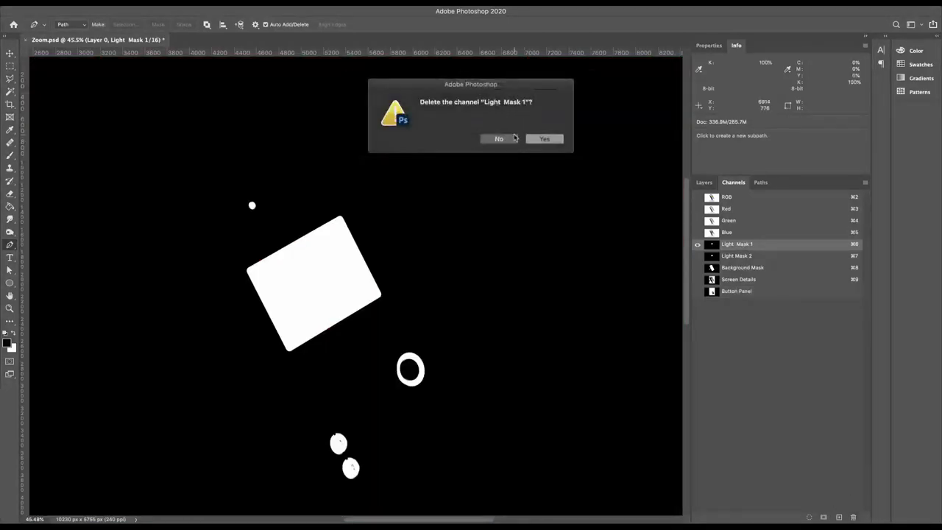
{"action": "left_click", "coordinate": [543, 139]}
{"action": "left_click", "coordinate": [734, 246]}
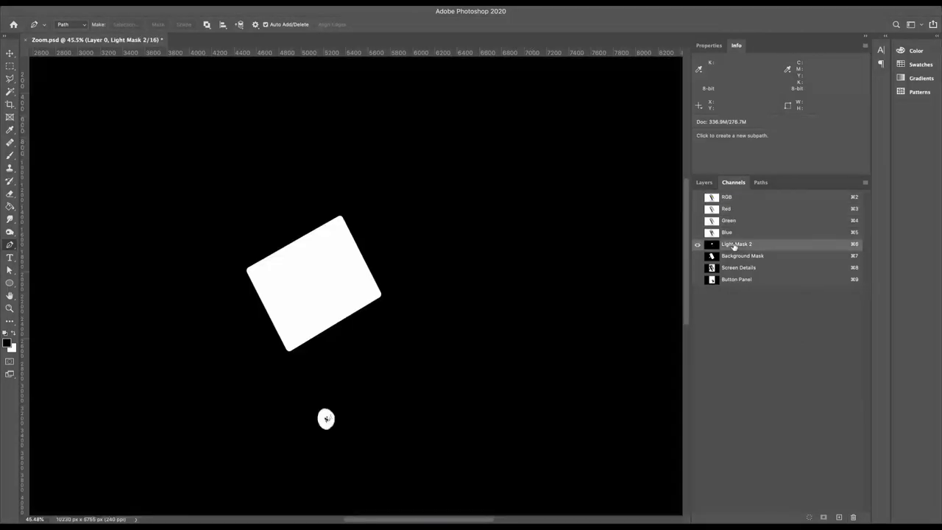
{"action": "left_click", "coordinate": [853, 518]}
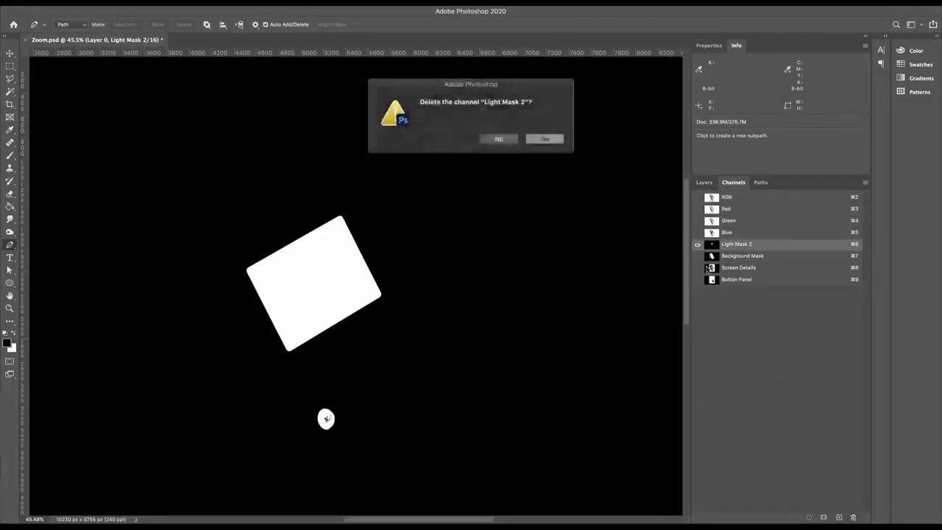
{"action": "left_click", "coordinate": [539, 140]}
Step: Delete the Background Mask and Screen Details alpha channels
{"action": "left_click", "coordinate": [739, 244]}
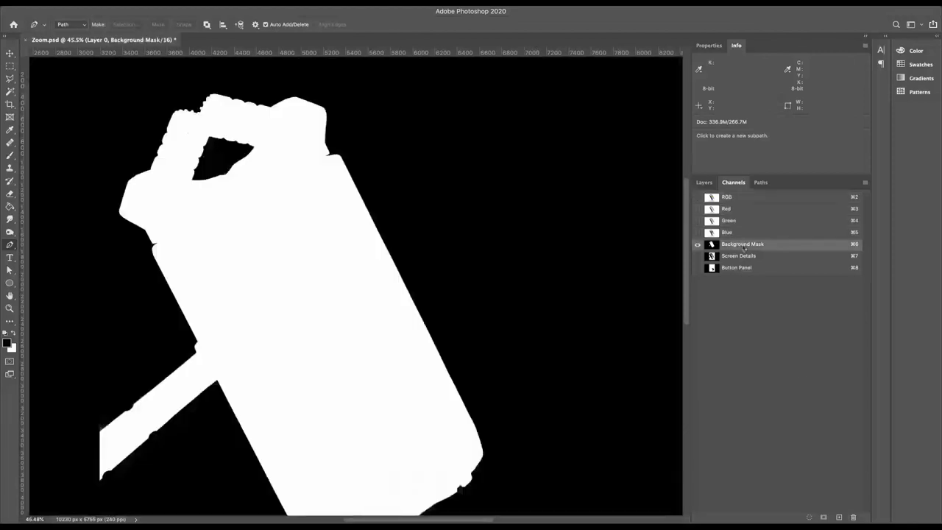
{"action": "left_click", "coordinate": [853, 518]}
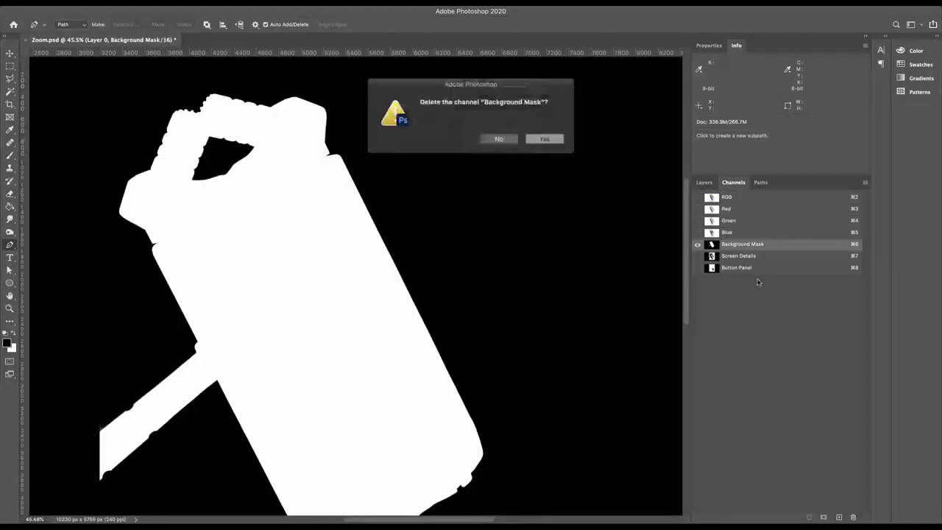
{"action": "left_click", "coordinate": [543, 137]}
{"action": "left_click", "coordinate": [740, 244]}
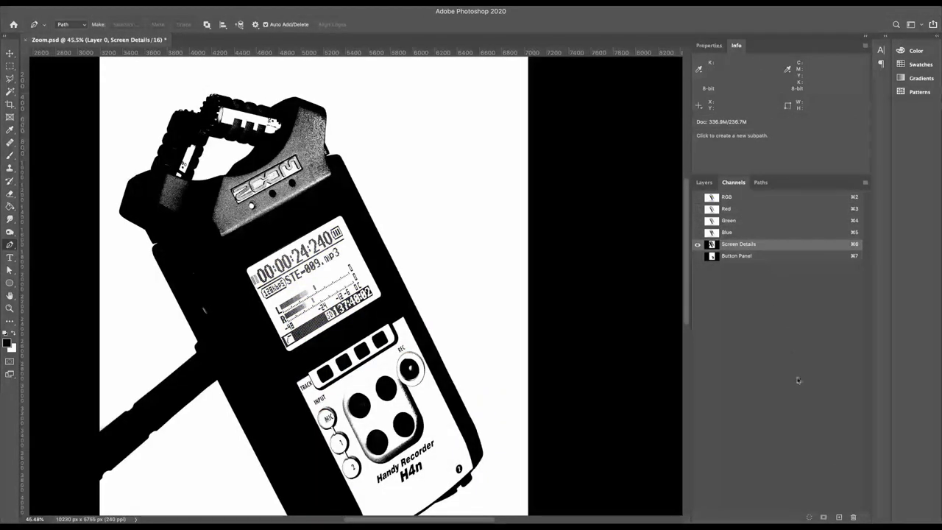
{"action": "left_click", "coordinate": [854, 517]}
{"action": "left_click", "coordinate": [545, 138]}
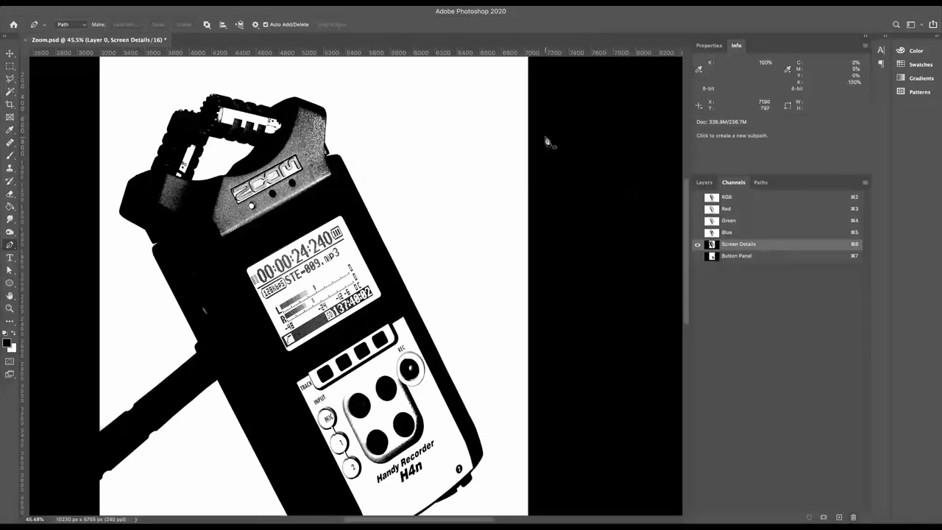
Step: Undo the accidental colour-channel deletion, delete Button Panel, and view the Red channel
{"action": "left_click", "coordinate": [854, 517]}
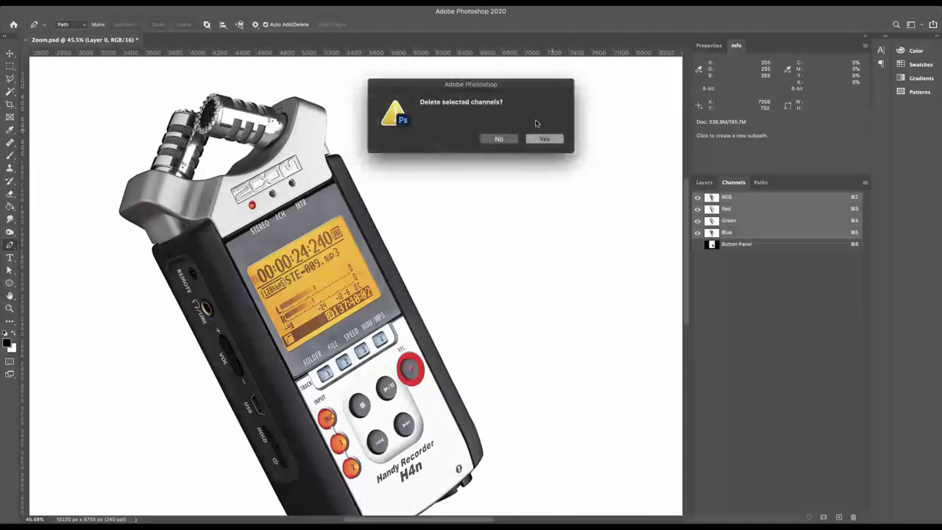
{"action": "left_click", "coordinate": [544, 138]}
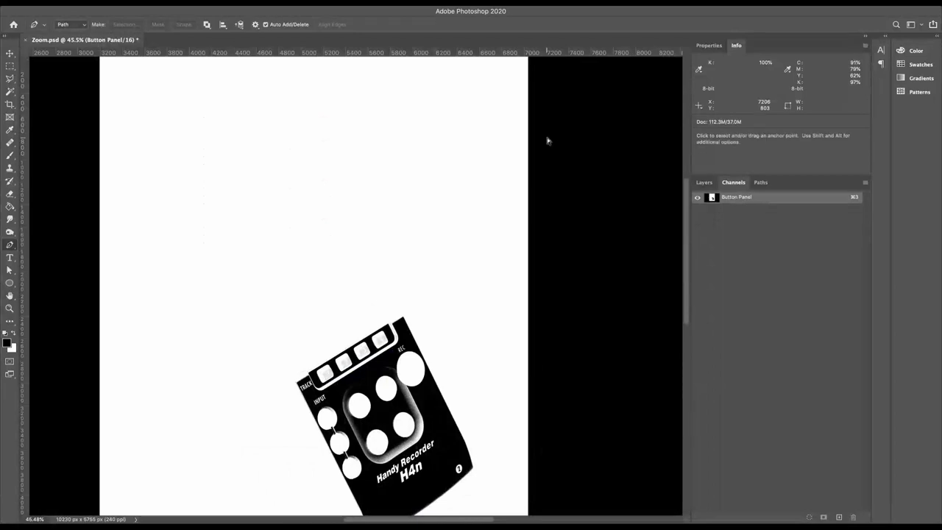
{"action": "key", "text": "super+z"}
{"action": "left_click", "coordinate": [736, 244]}
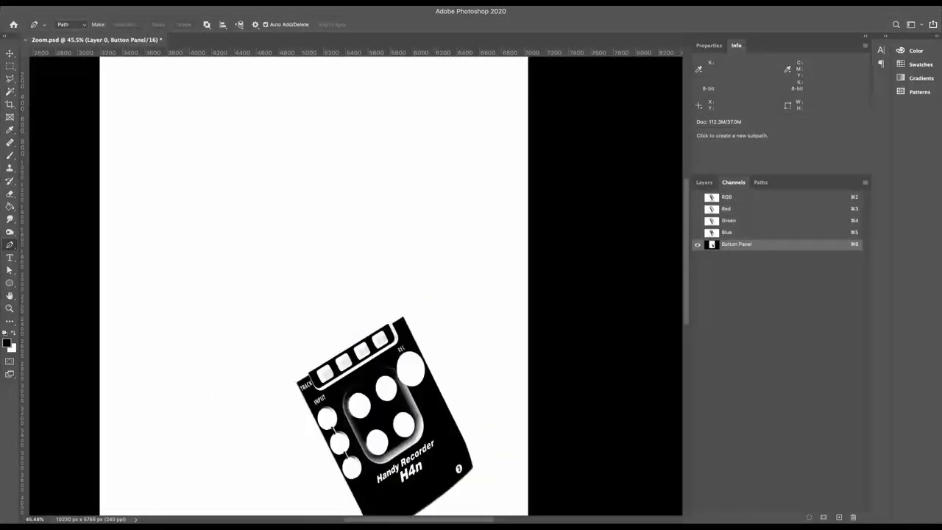
{"action": "left_click", "coordinate": [852, 517]}
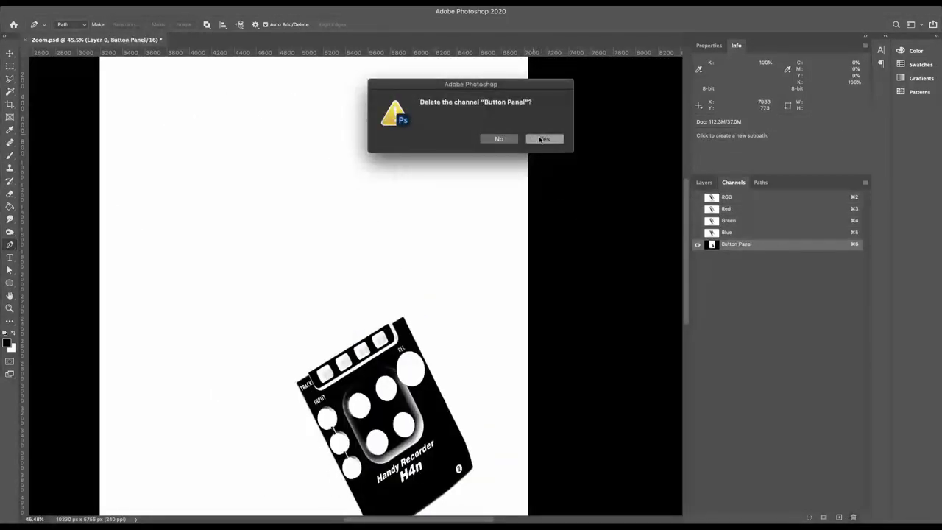
{"action": "left_click", "coordinate": [544, 139]}
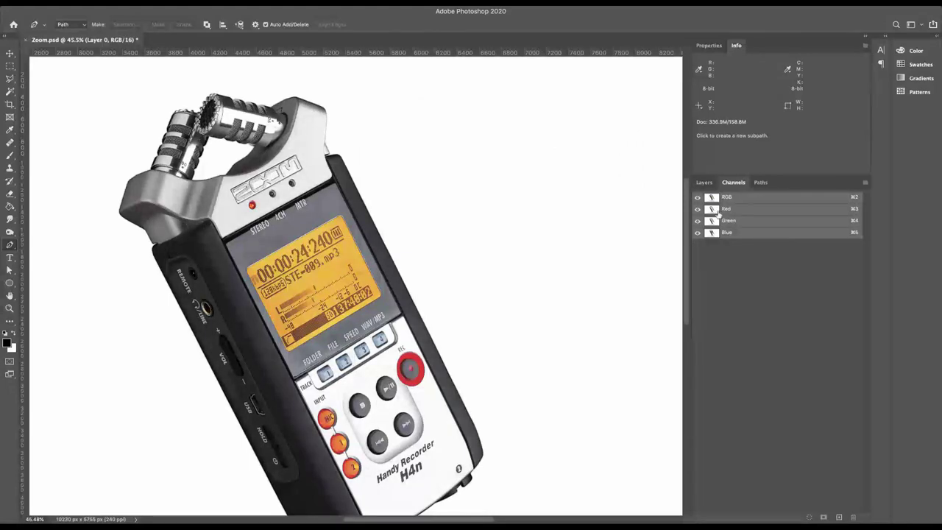
{"action": "left_click", "coordinate": [725, 210]}
{"action": "scroll", "coordinate": [529, 297], "scroll_direction": "down", "scroll_amount": 5}
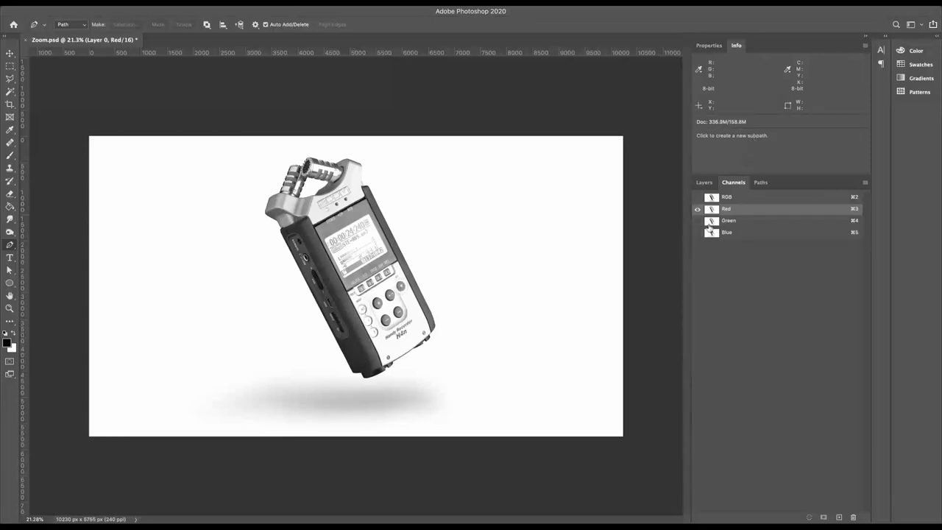
{"action": "left_click", "coordinate": [748, 222]}
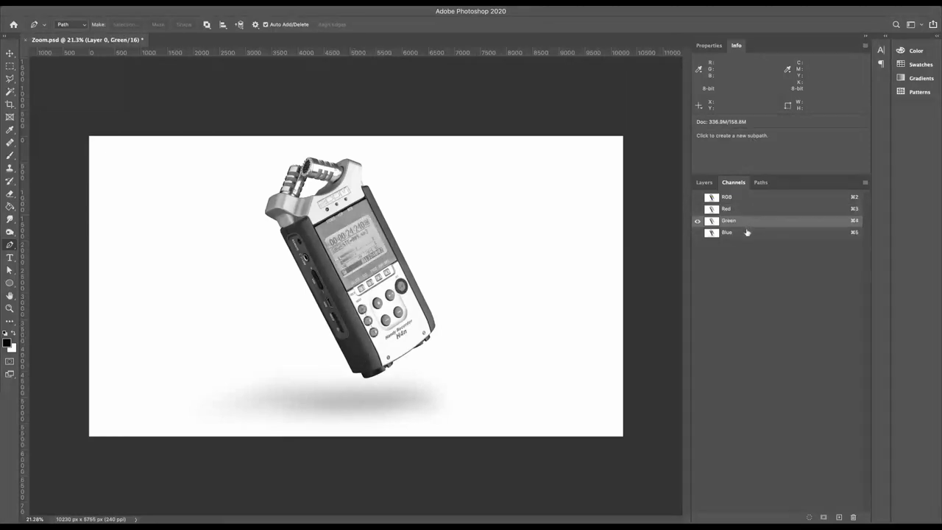
{"action": "left_click", "coordinate": [747, 233]}
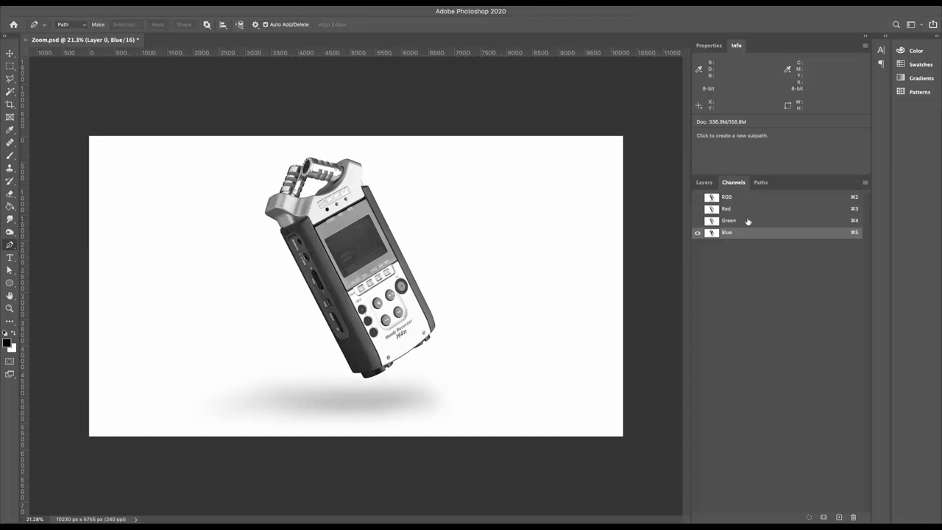
{"action": "left_click", "coordinate": [748, 220]}
{"action": "left_click", "coordinate": [748, 211]}
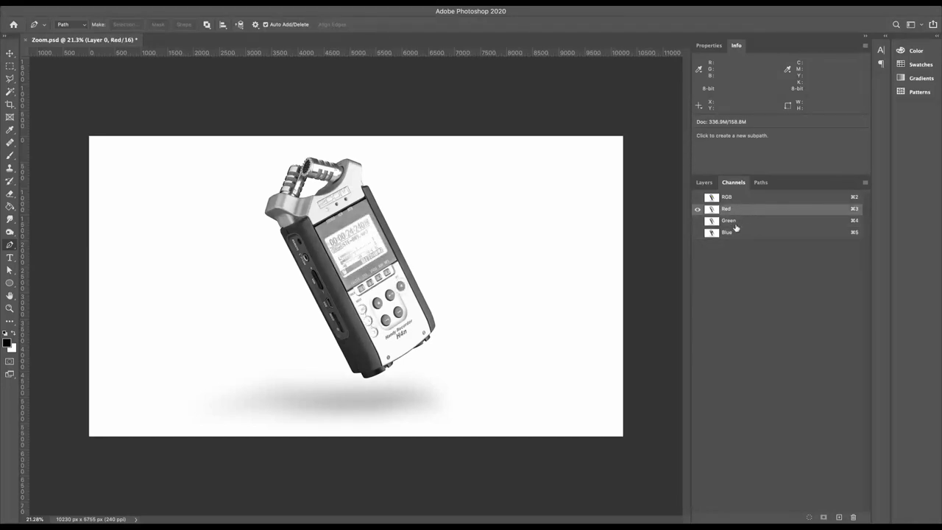
{"action": "left_click", "coordinate": [735, 226]}
{"action": "left_click", "coordinate": [735, 234]}
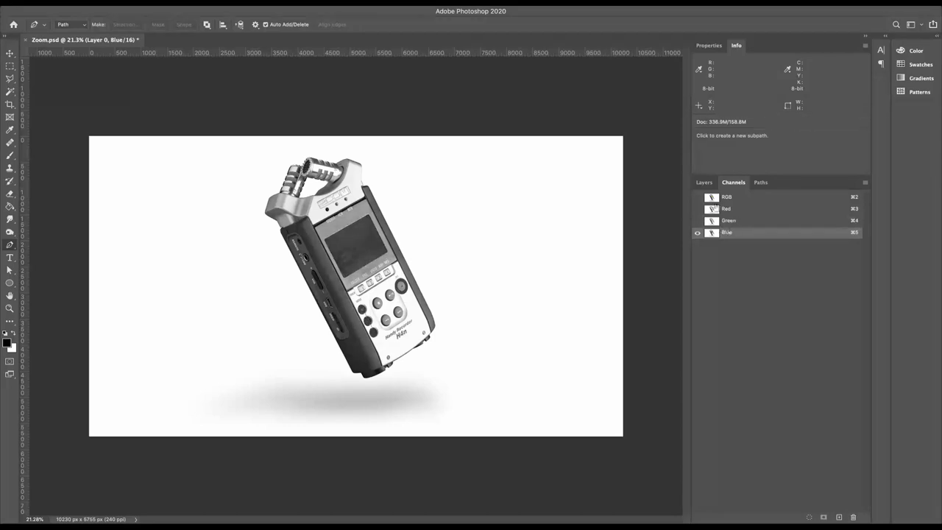
{"action": "left_click", "coordinate": [696, 197]}
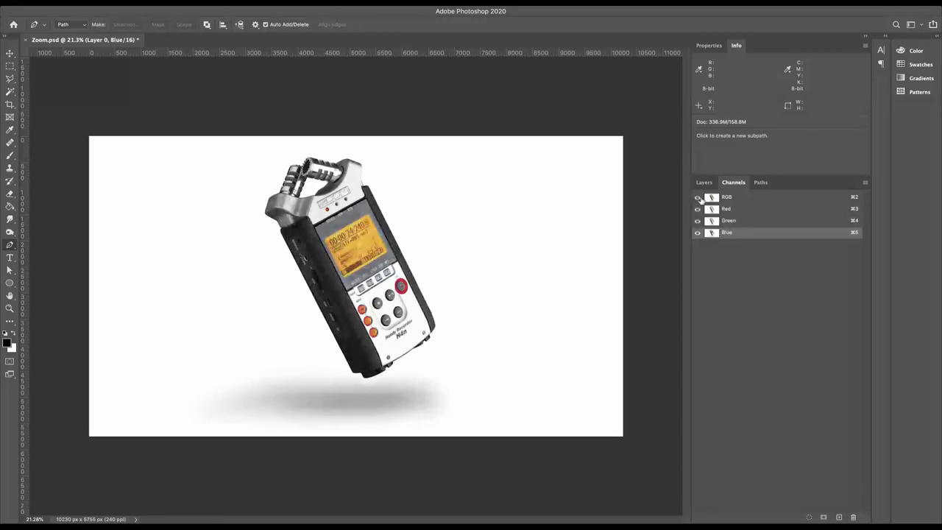
{"action": "key", "text": "ctrl+plus"}
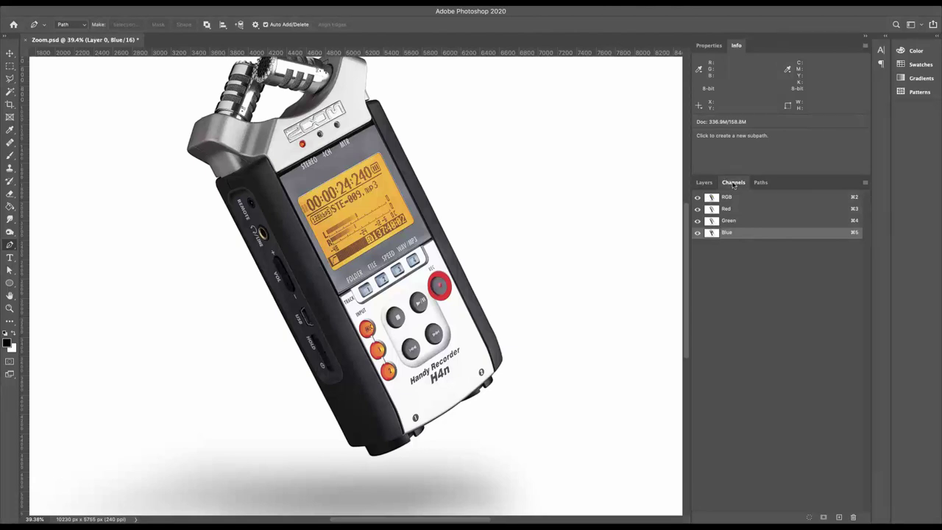
Step: Delete the old Work Path from the Paths panel
{"action": "left_click", "coordinate": [760, 182]}
{"action": "left_click", "coordinate": [704, 182]}
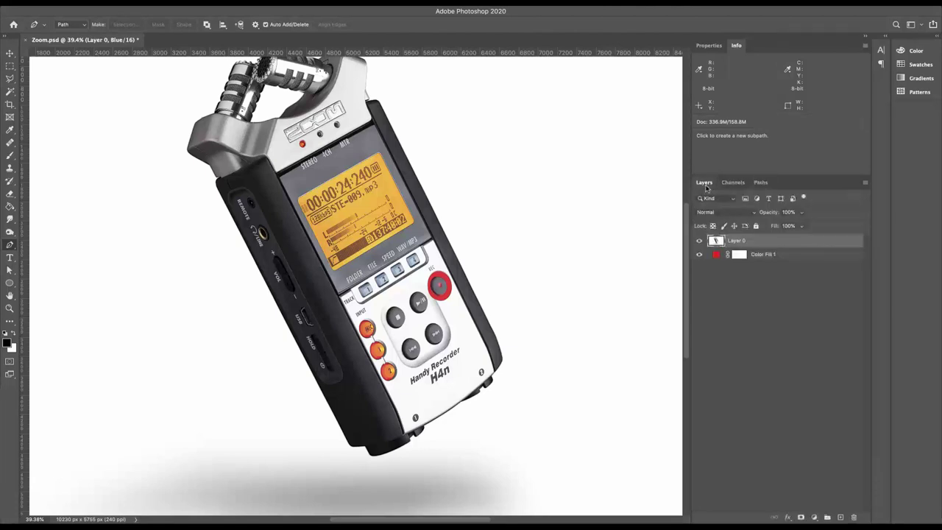
{"action": "left_click", "coordinate": [762, 184]}
{"action": "left_click", "coordinate": [748, 204]}
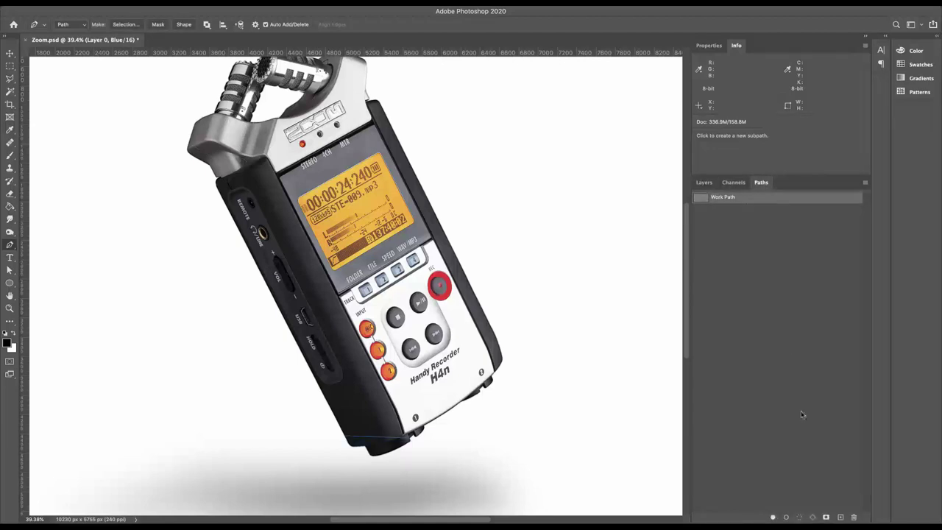
{"action": "left_click", "coordinate": [854, 517]}
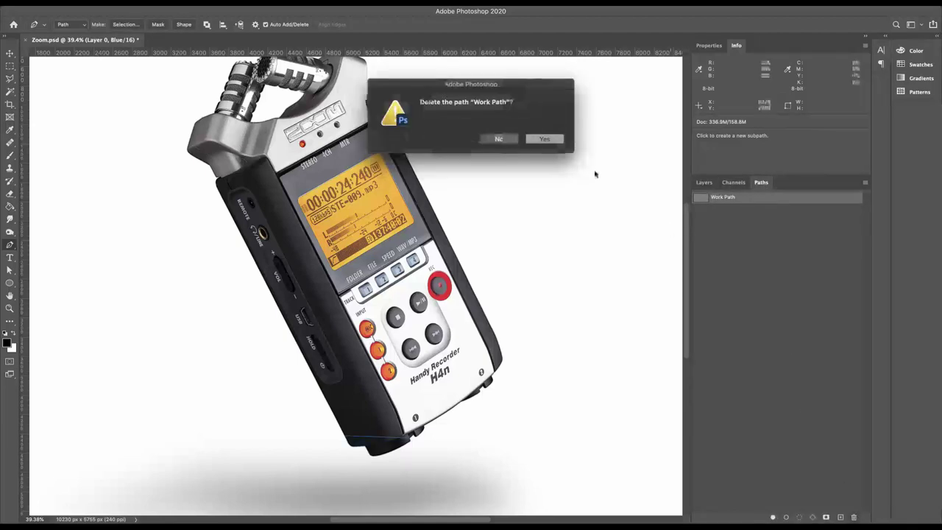
{"action": "left_click", "coordinate": [551, 140]}
{"action": "left_click", "coordinate": [724, 183]}
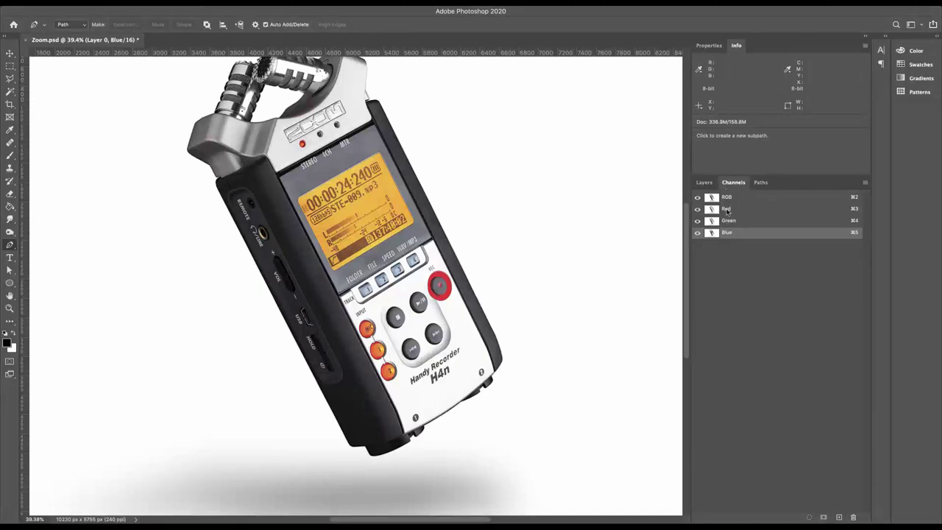
Step: Trace a new pen path along the recorder's bottom-left corner and partway up its left edge
{"action": "scroll", "coordinate": [381, 453], "scroll_direction": "up", "scroll_amount": 5}
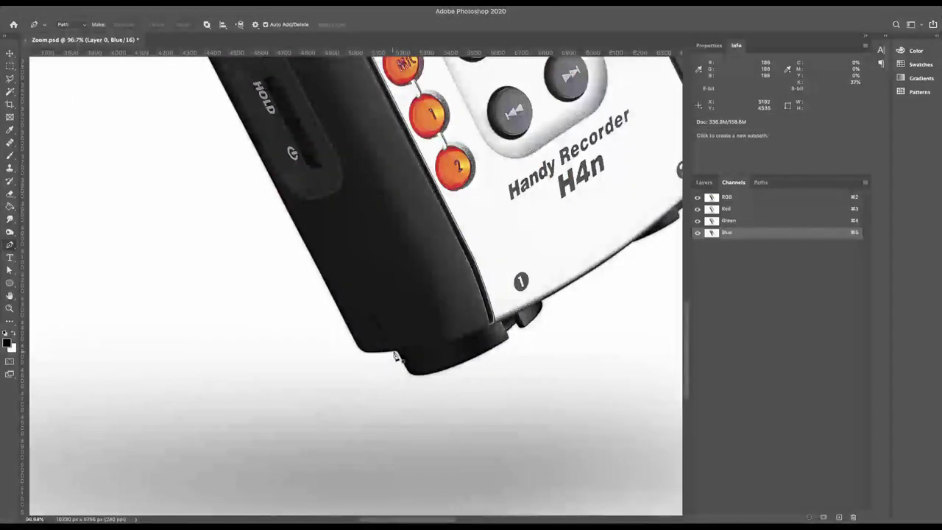
{"action": "left_click", "coordinate": [396, 352]}
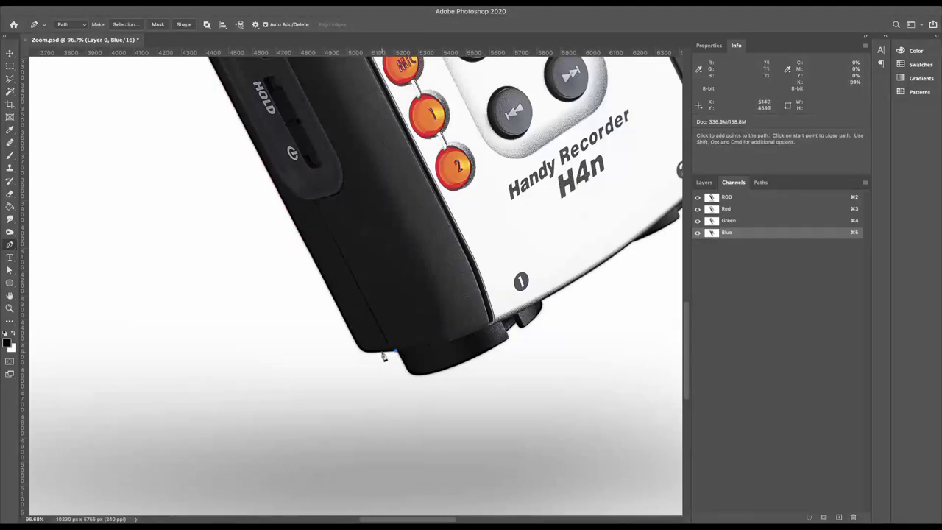
{"action": "left_click", "coordinate": [372, 355]}
{"action": "left_click", "coordinate": [357, 351]}
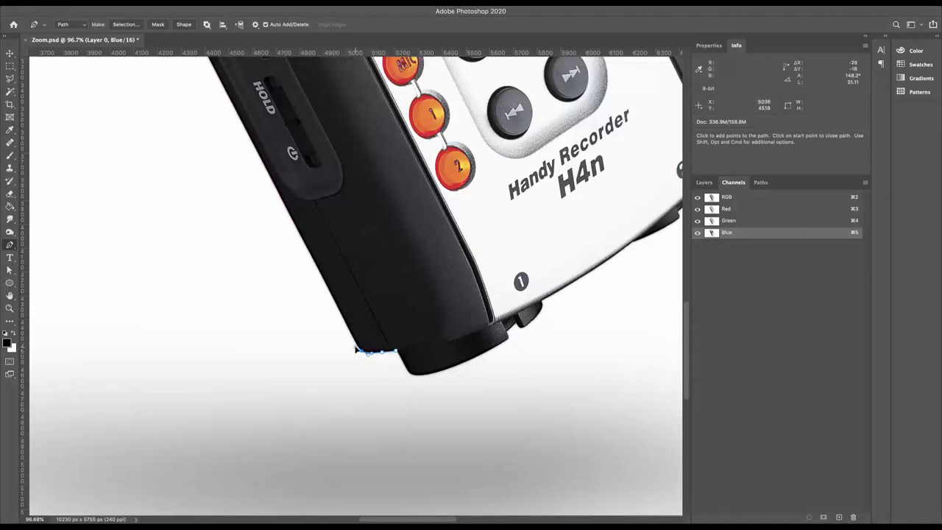
{"action": "left_click", "coordinate": [347, 331]}
{"action": "left_click", "coordinate": [339, 311]}
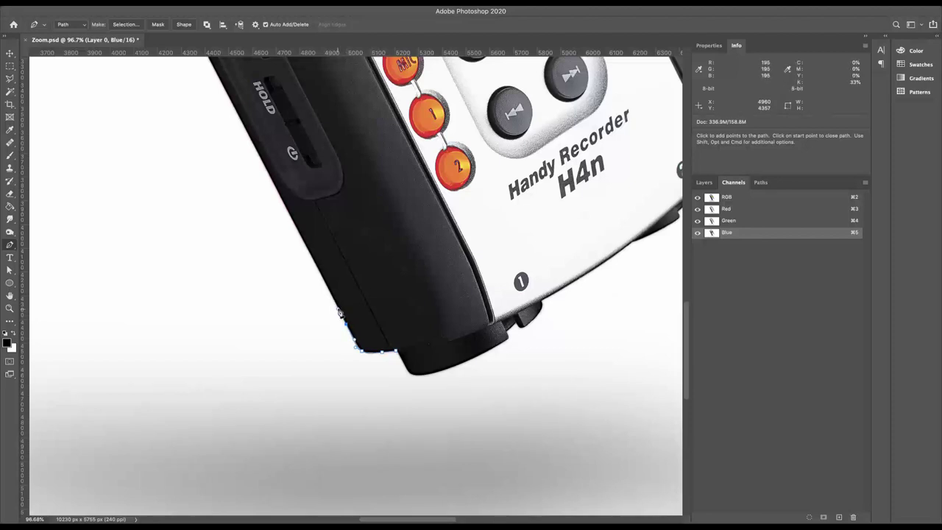
{"action": "scroll", "coordinate": [340, 313], "scroll_direction": "down", "scroll_amount": 3}
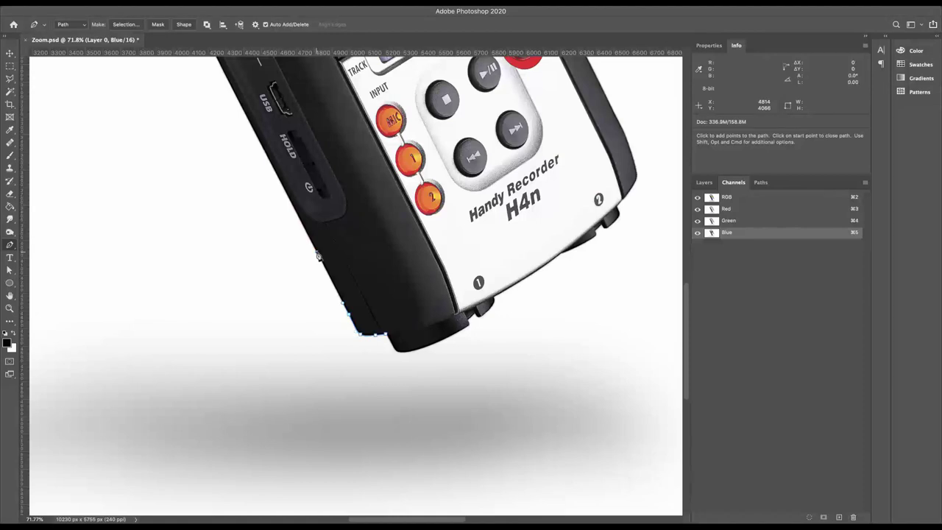
{"action": "left_click", "coordinate": [318, 254]}
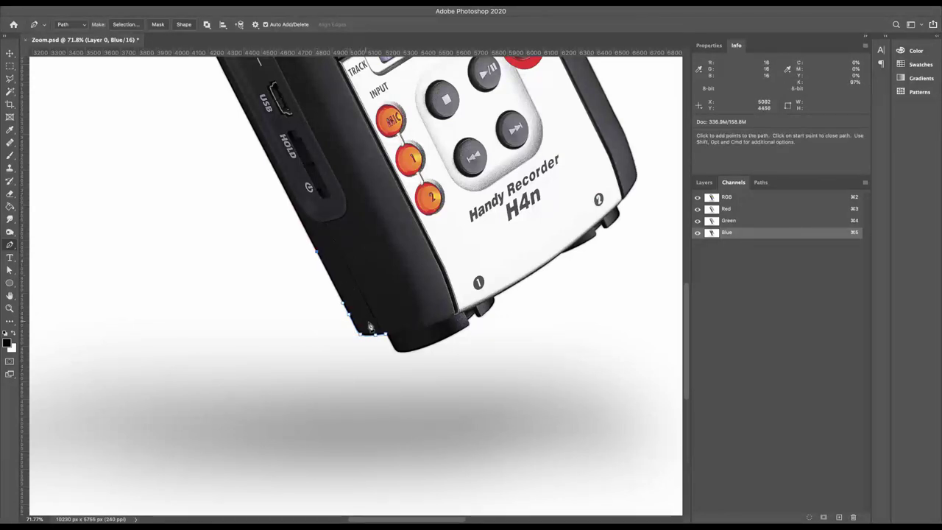
{"action": "left_click", "coordinate": [387, 336]}
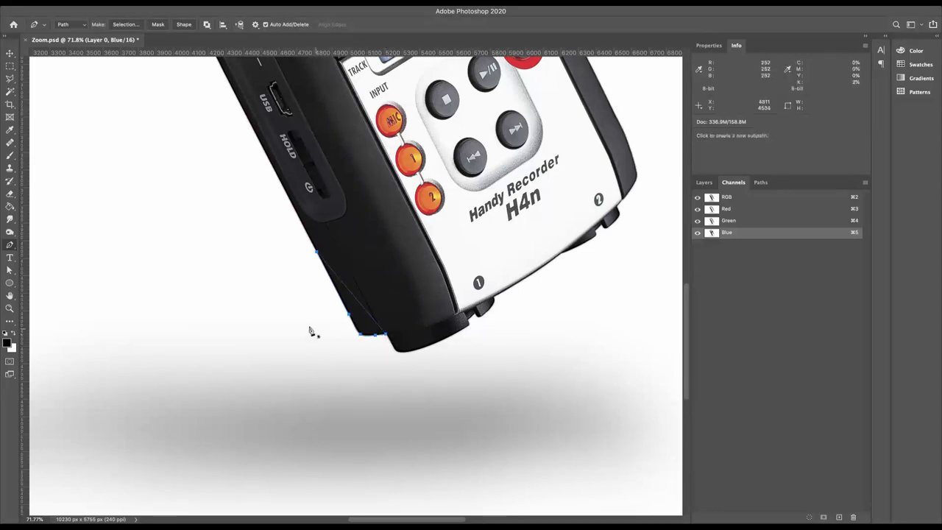
Step: Convert the traced corner path into a selection with a Feather Radius of 0
{"action": "right_click", "coordinate": [355, 318]}
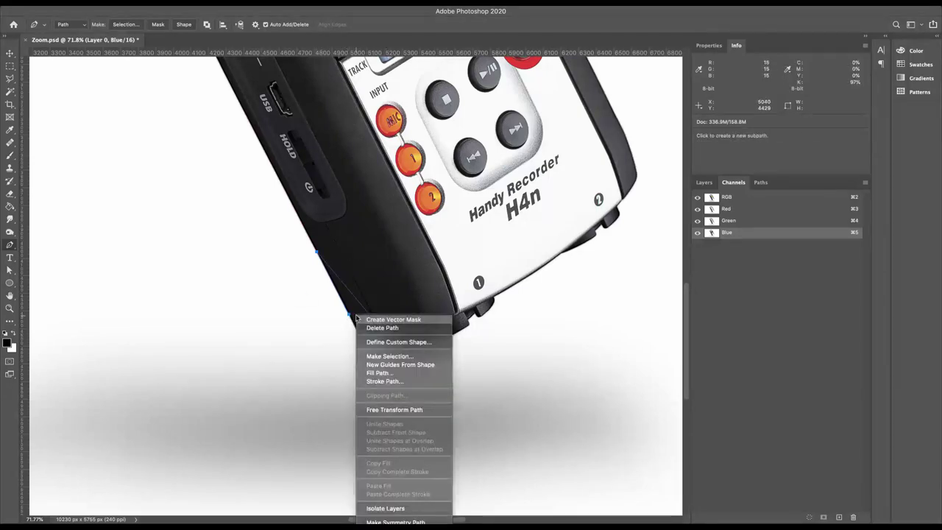
{"action": "left_click", "coordinate": [376, 356]}
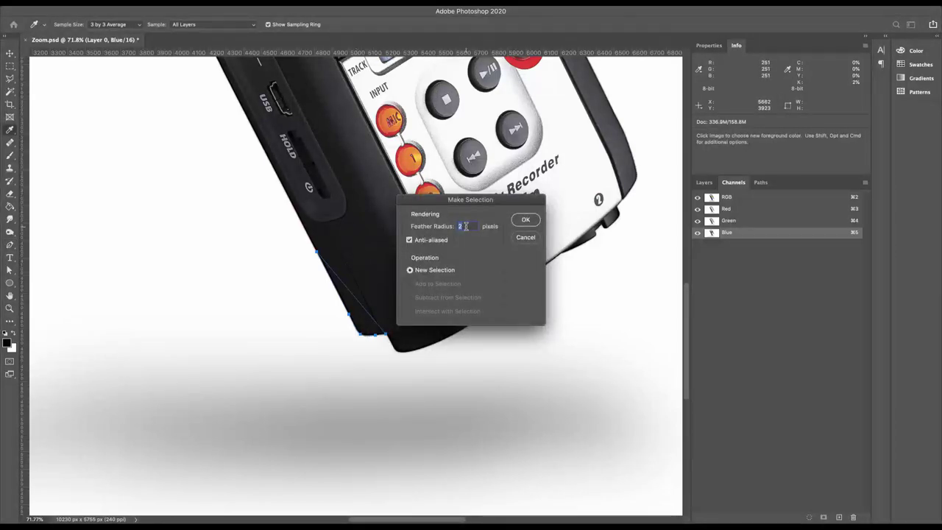
{"action": "type", "text": "0"}
{"action": "left_click", "coordinate": [524, 221]}
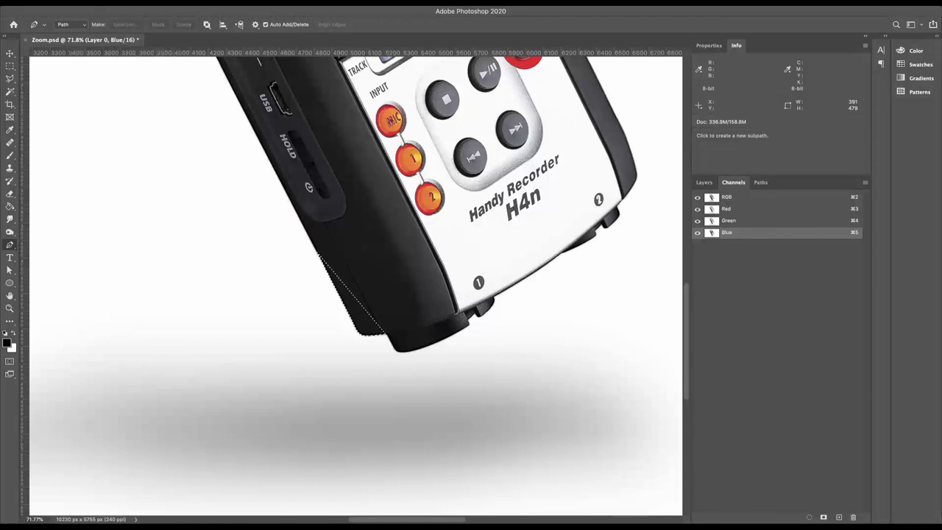
Step: Save the selection from the Select menu as a new channel named 'Main Mask'
{"action": "left_click", "coordinate": [46, 0]}
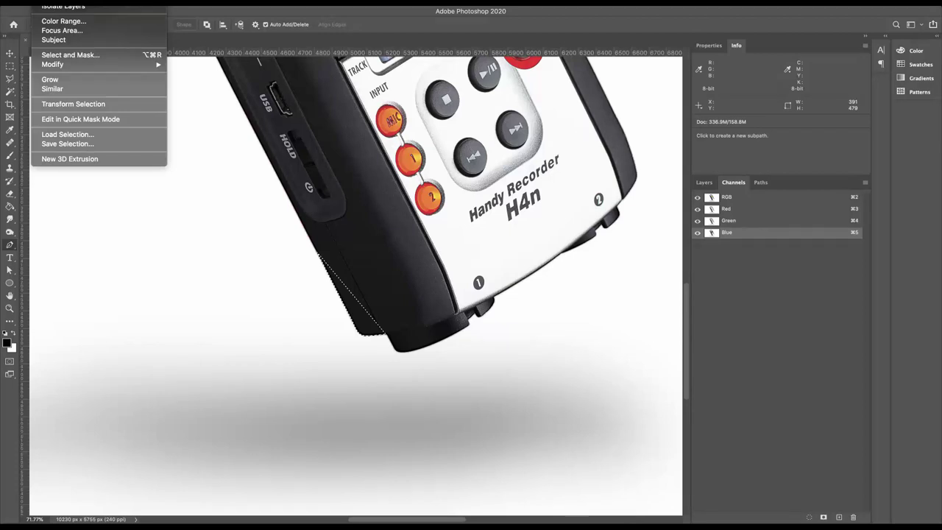
{"action": "left_click", "coordinate": [72, 144]}
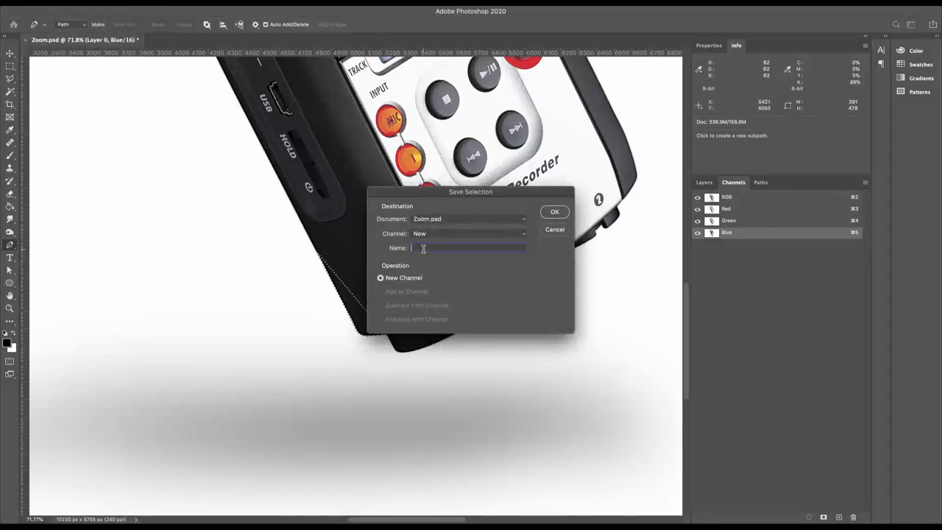
{"action": "type", "text": "Main Mask"}
{"action": "key", "text": "Return"}
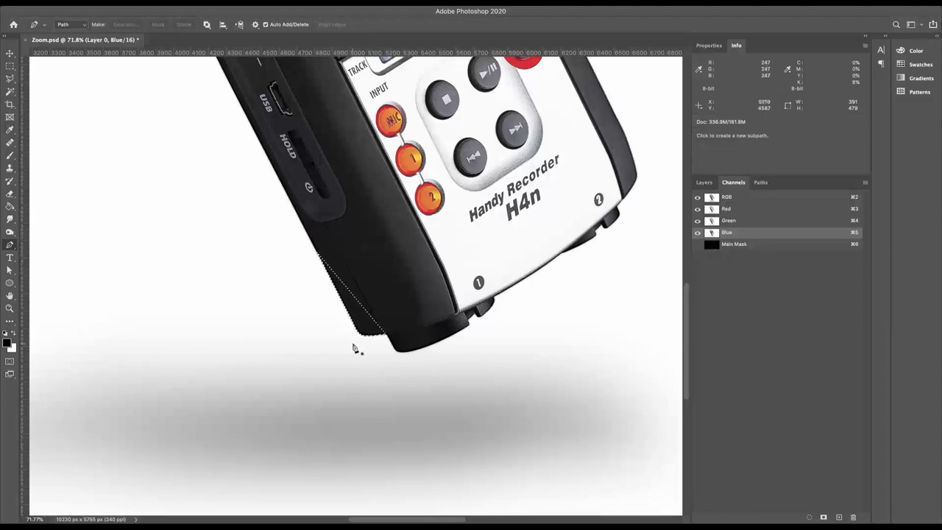
Step: Clear the selection, load Main Mask as a selection, and deselect the Work Path
{"action": "key", "text": "super+d"}
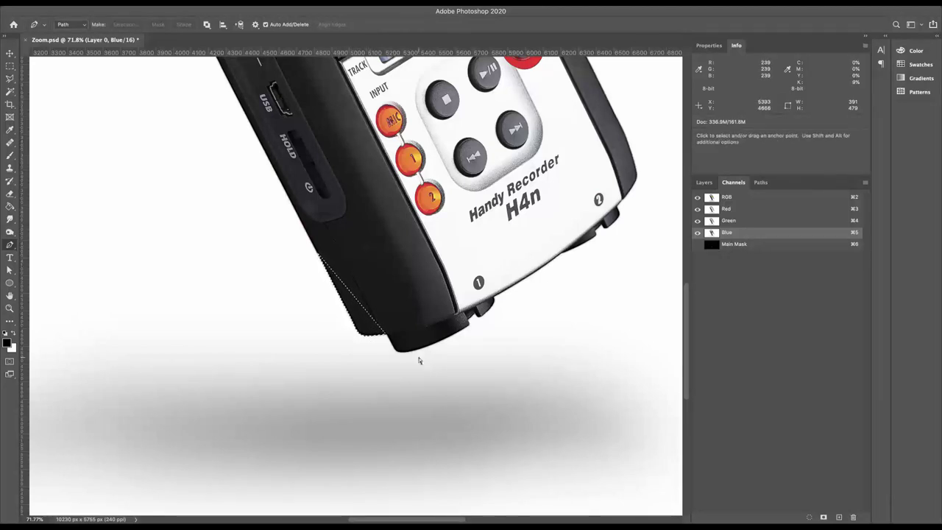
{"action": "left_click", "coordinate": [713, 248], "text": "super"}
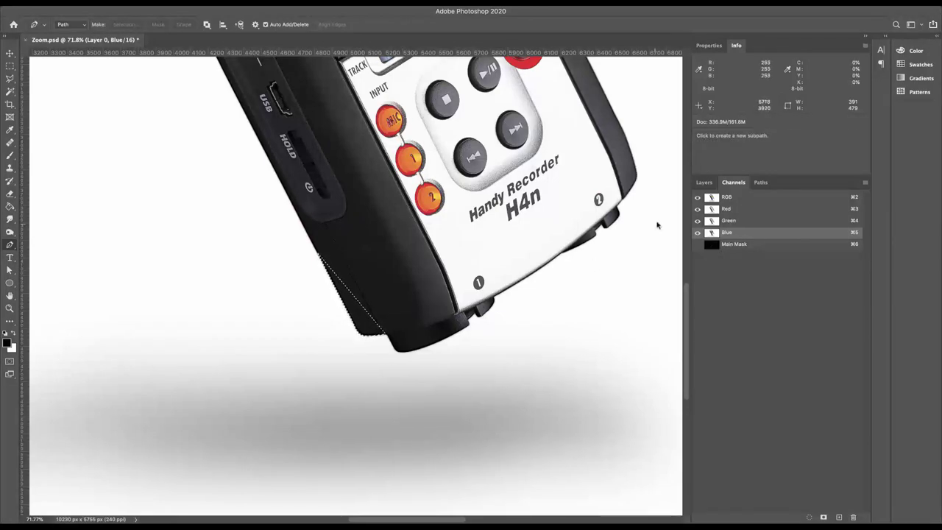
{"action": "left_click", "coordinate": [761, 183]}
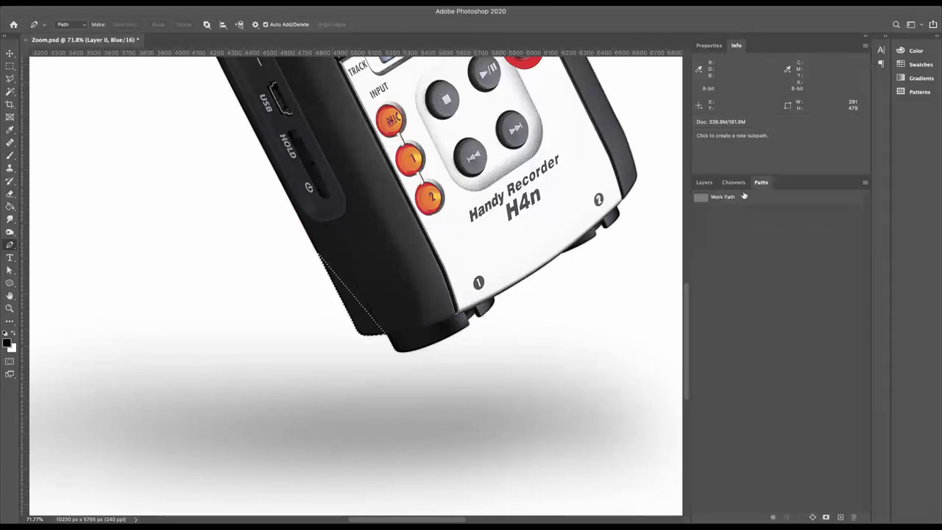
{"action": "left_click", "coordinate": [702, 199]}
{"action": "left_click", "coordinate": [703, 221]}
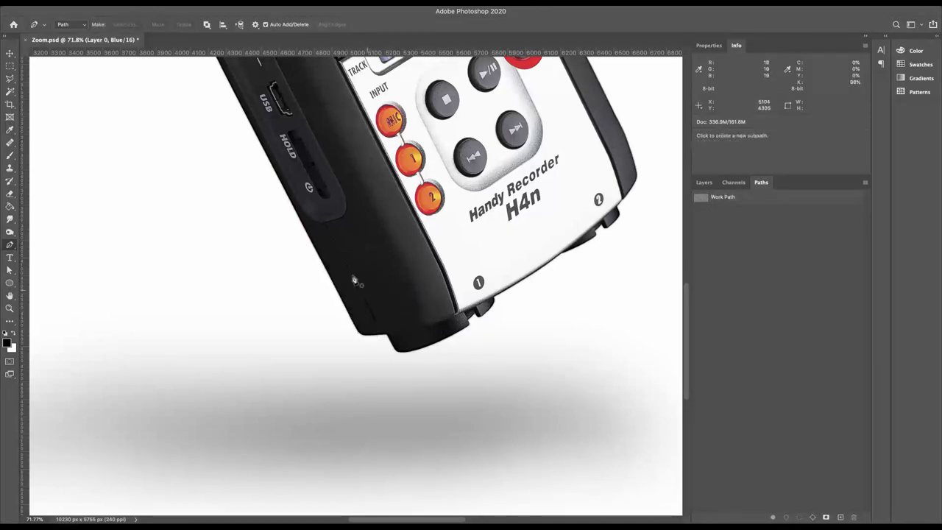
{"action": "left_click", "coordinate": [733, 181]}
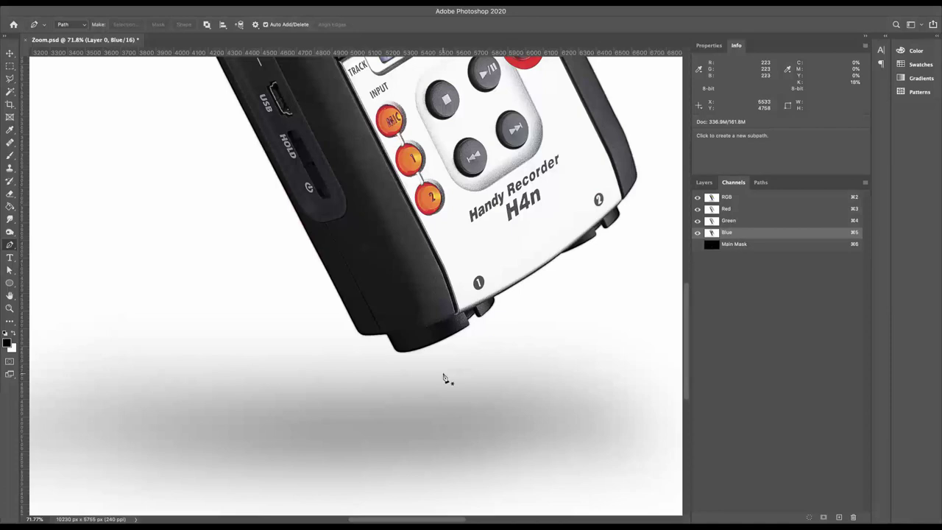
{"action": "scroll", "coordinate": [443, 379], "scroll_direction": "up", "scroll_amount": 5}
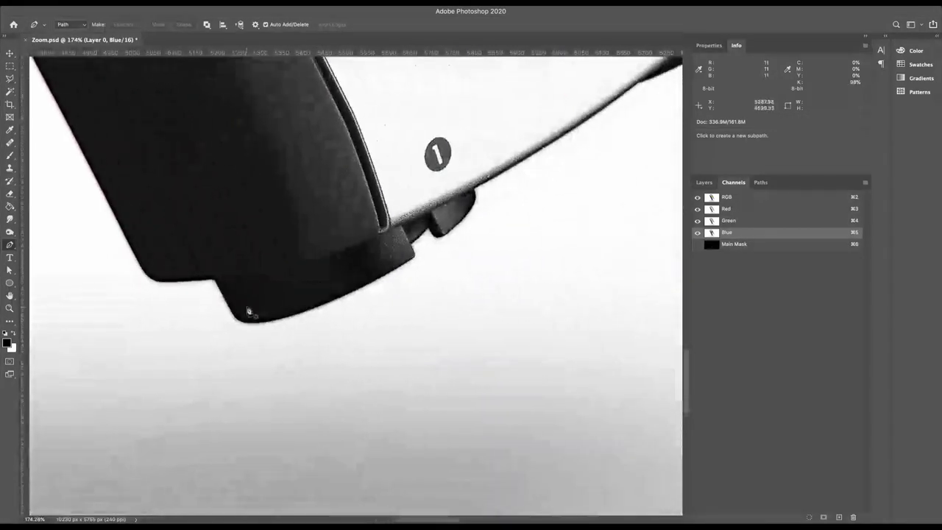
Step: Draw a closed pen path curving around the recorder's rounded base, corner and small foot
{"action": "left_click", "coordinate": [213, 281]}
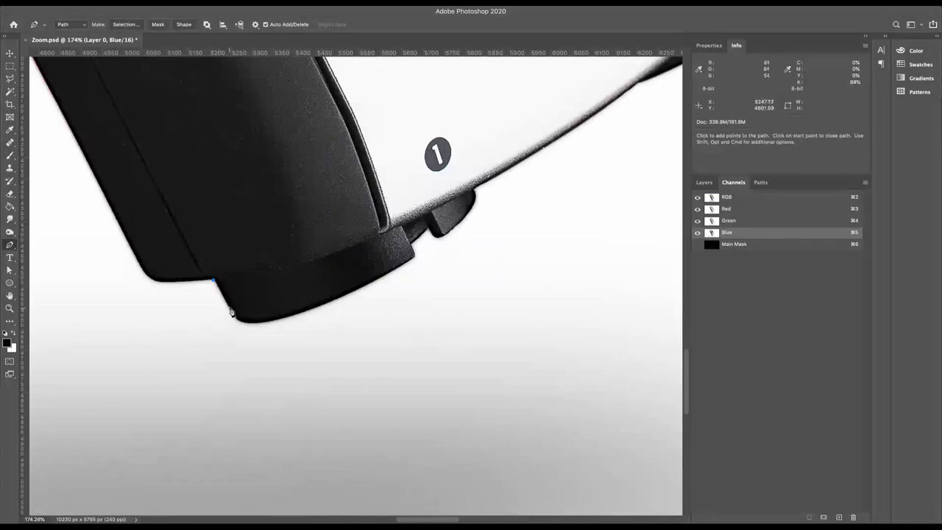
{"action": "left_click", "coordinate": [230, 310]}
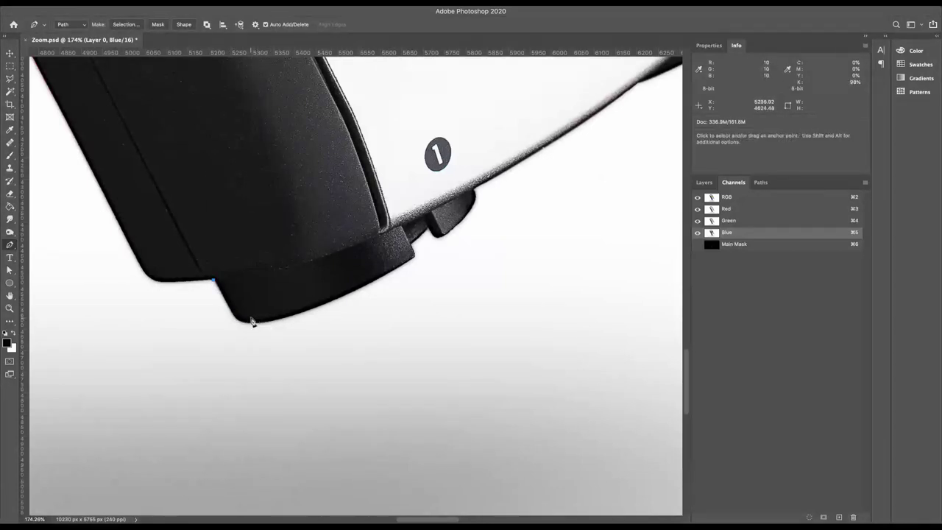
{"action": "left_click_drag", "start_coordinate": [230, 309], "coordinate": [368, 288]}
{"action": "left_click", "coordinate": [369, 282]}
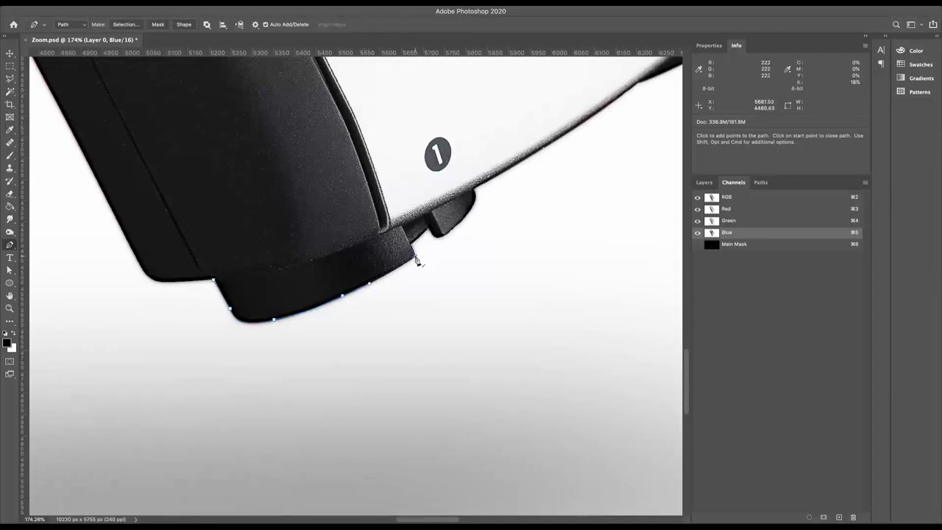
{"action": "left_click", "coordinate": [414, 250]}
{"action": "left_click_drag", "start_coordinate": [426, 235], "coordinate": [427, 237]}
{"action": "left_click_drag", "start_coordinate": [450, 237], "coordinate": [476, 205]}
{"action": "left_click", "coordinate": [474, 191]}
{"action": "left_click", "coordinate": [328, 171]}
{"action": "left_click", "coordinate": [214, 279]}
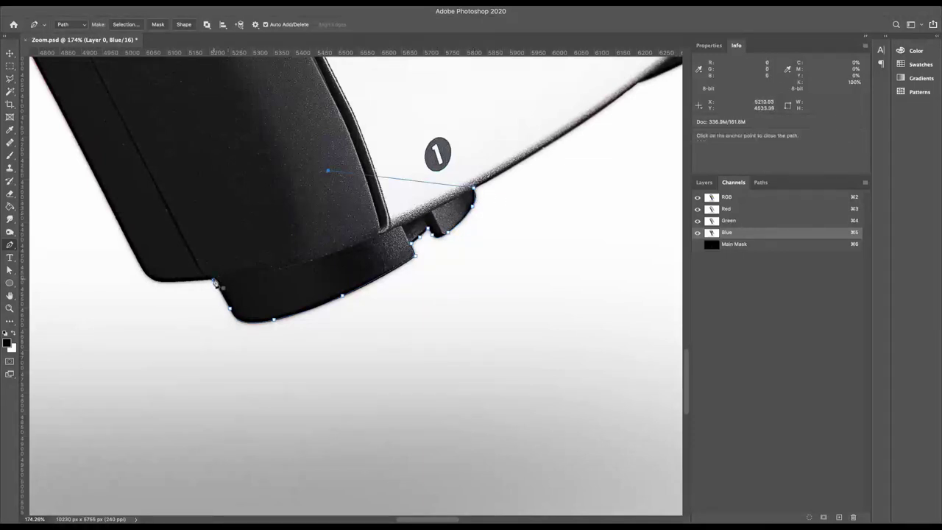
Step: Make a selection from the new base path
{"action": "right_click", "coordinate": [308, 235]}
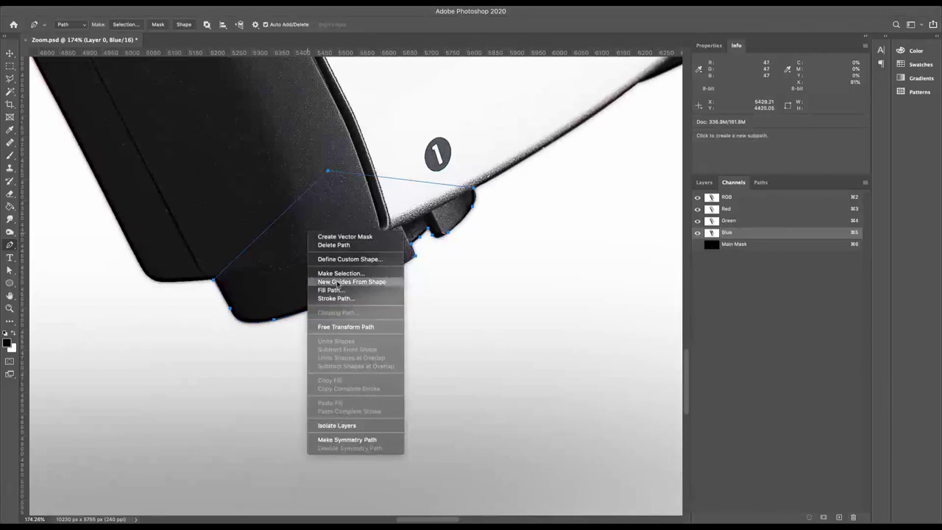
{"action": "left_click", "coordinate": [338, 273]}
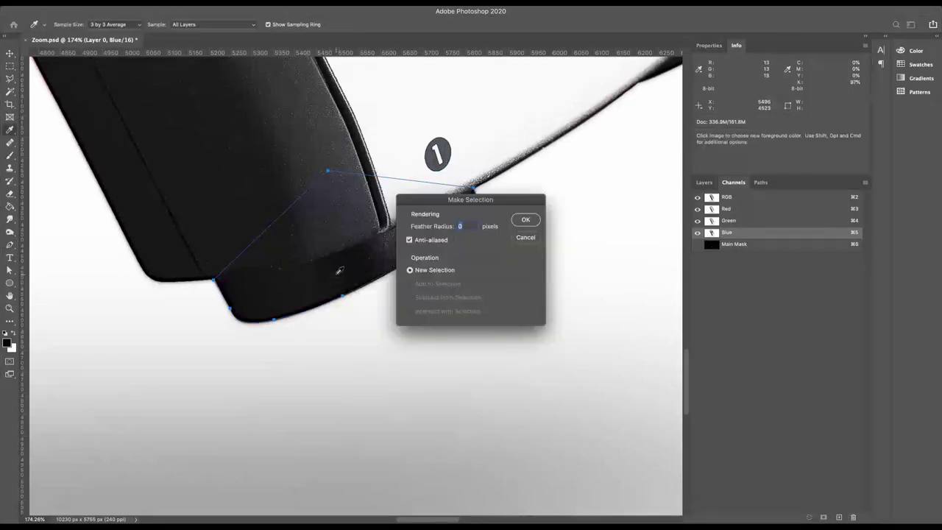
{"action": "left_click", "coordinate": [527, 219]}
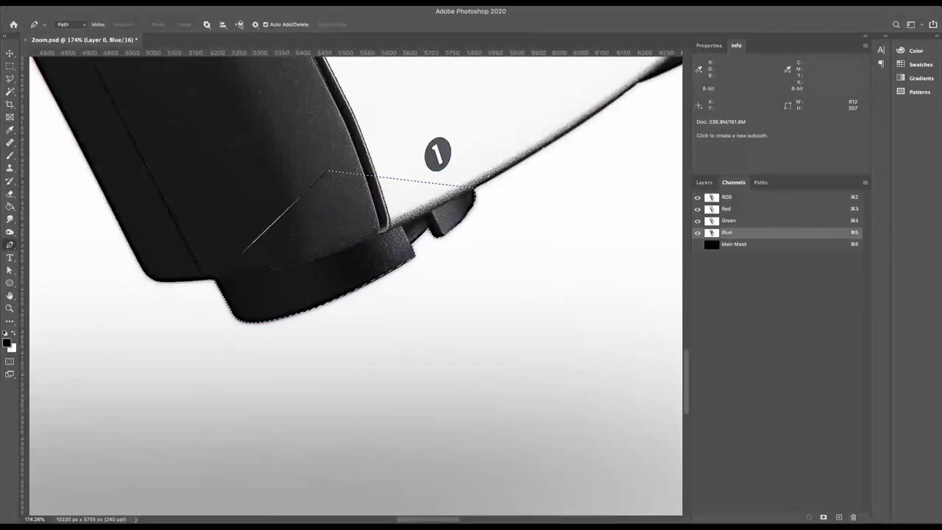
Step: Save the selection into the Main Mask channel using Add to Channel, then deselect
{"action": "left_click", "coordinate": [44, 0]}
{"action": "left_click", "coordinate": [60, 144]}
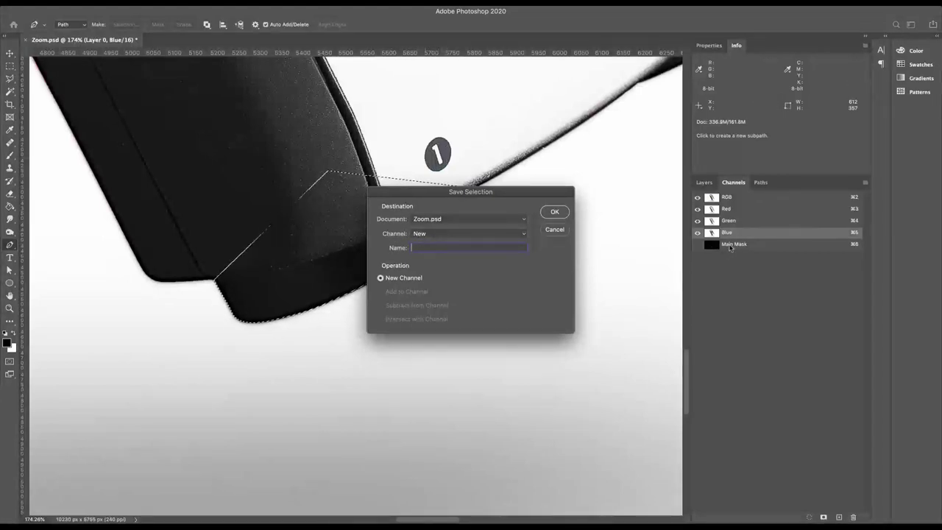
{"action": "left_click", "coordinate": [442, 233]}
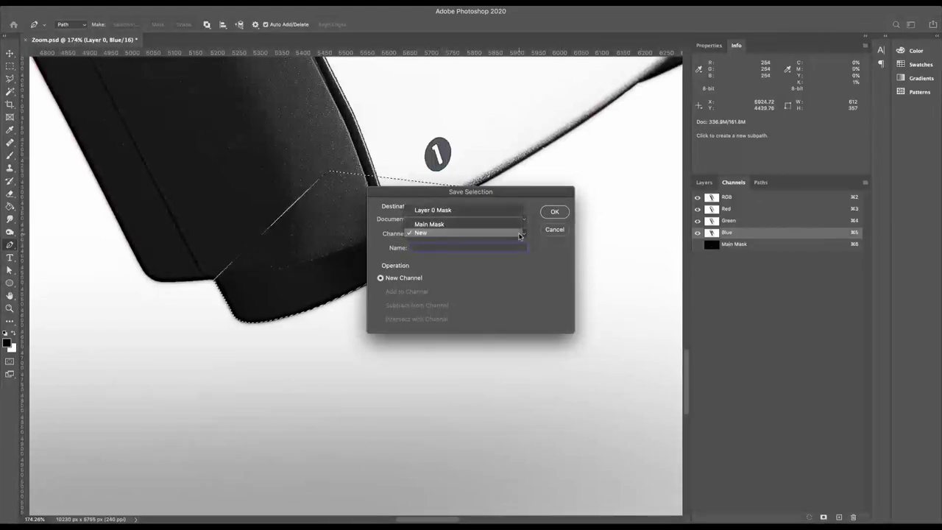
{"action": "left_click", "coordinate": [434, 225]}
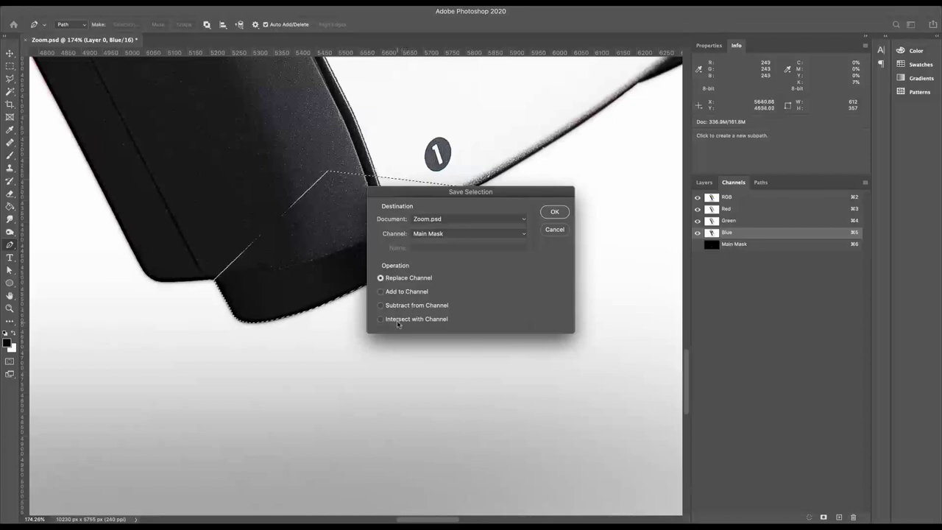
{"action": "left_click", "coordinate": [554, 211]}
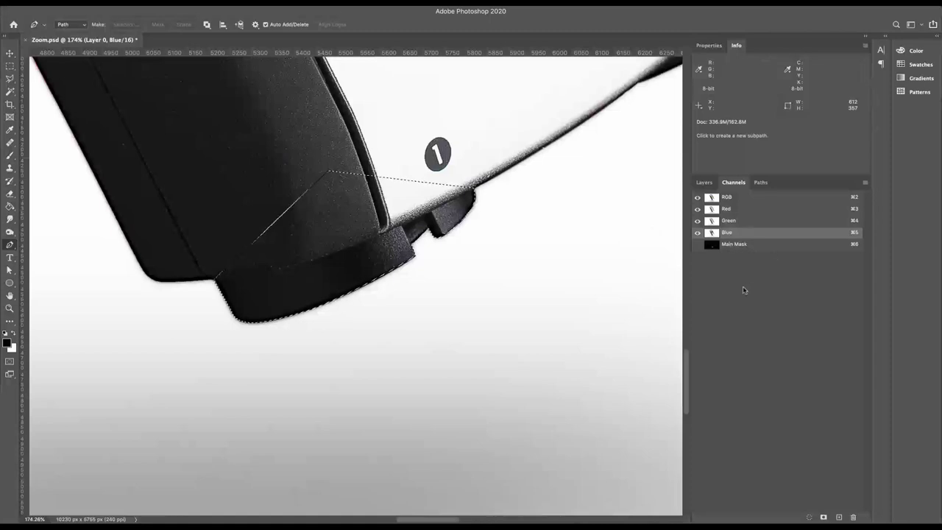
{"action": "key", "text": "super+d"}
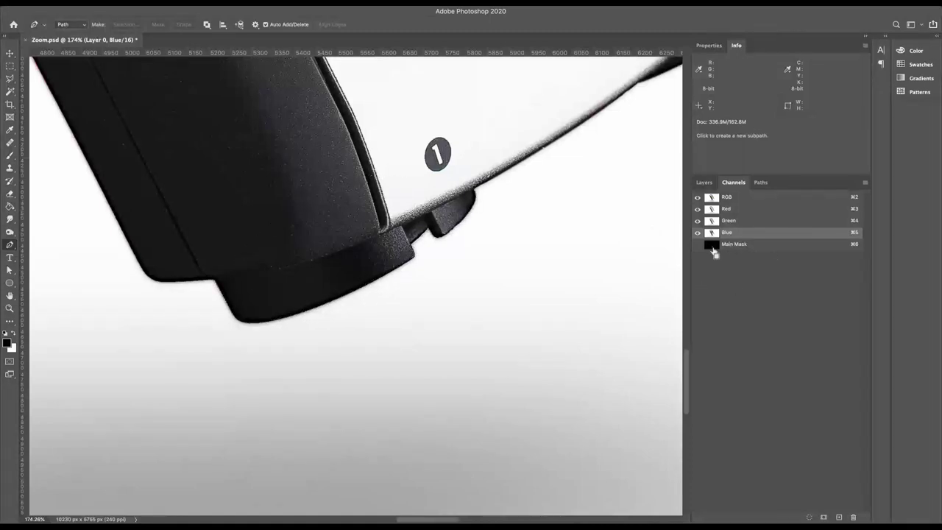
Step: Load Main Mask as a selection and add it as Layer 0's layer mask
{"action": "left_click", "coordinate": [199, 269]}
{"action": "key", "text": "super+minus"}
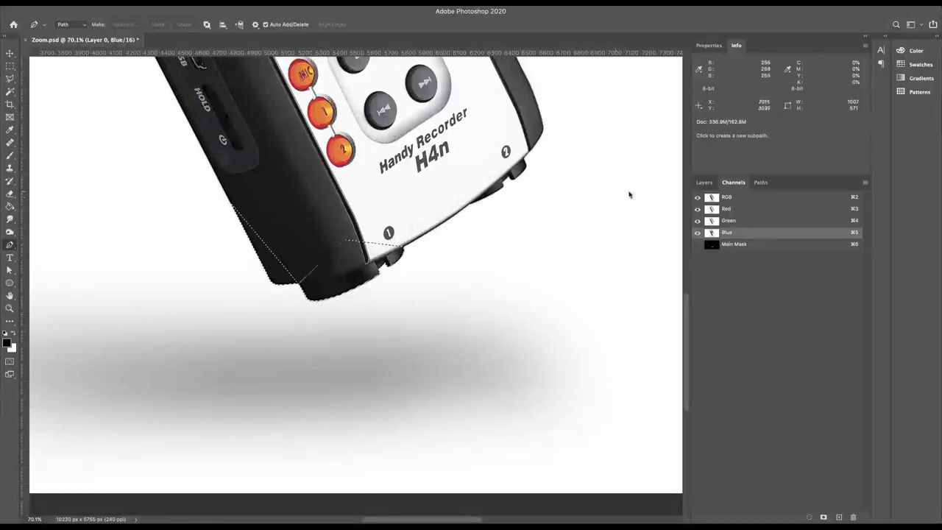
{"action": "left_click", "coordinate": [704, 182]}
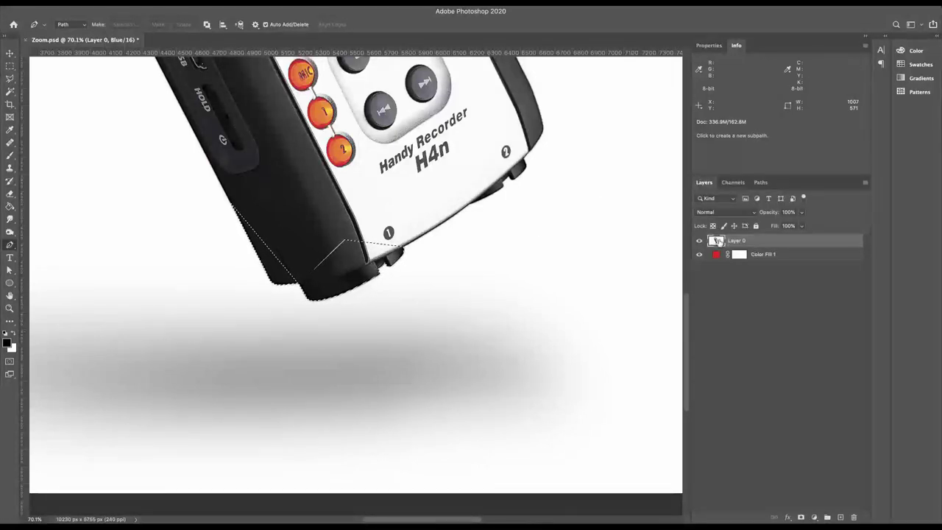
{"action": "left_click", "coordinate": [801, 518]}
{"action": "scroll", "coordinate": [370, 278], "scroll_direction": "up", "scroll_amount": 1}
{"action": "scroll", "coordinate": [370, 278], "scroll_direction": "up", "scroll_amount": 3}
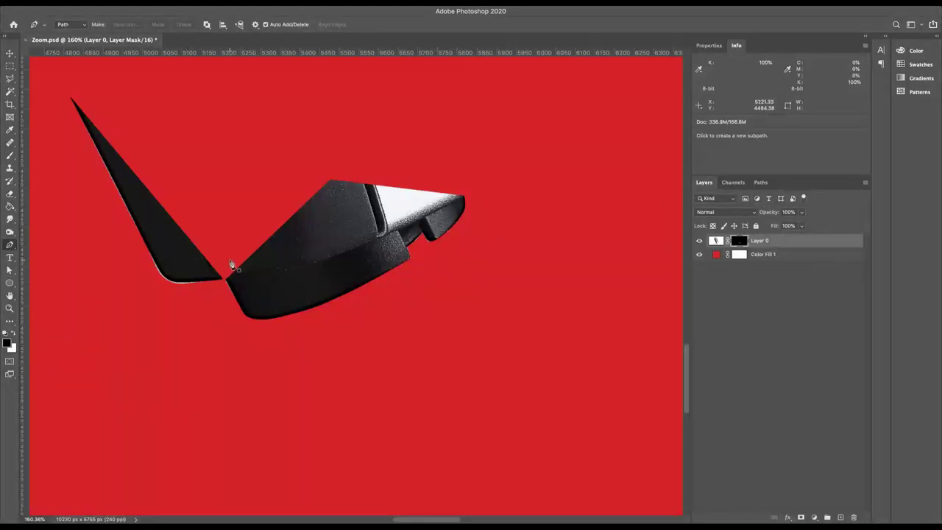
Step: Paint the notch between the cut-out pieces back in with a 41 px white brush
{"action": "key", "text": "b"}
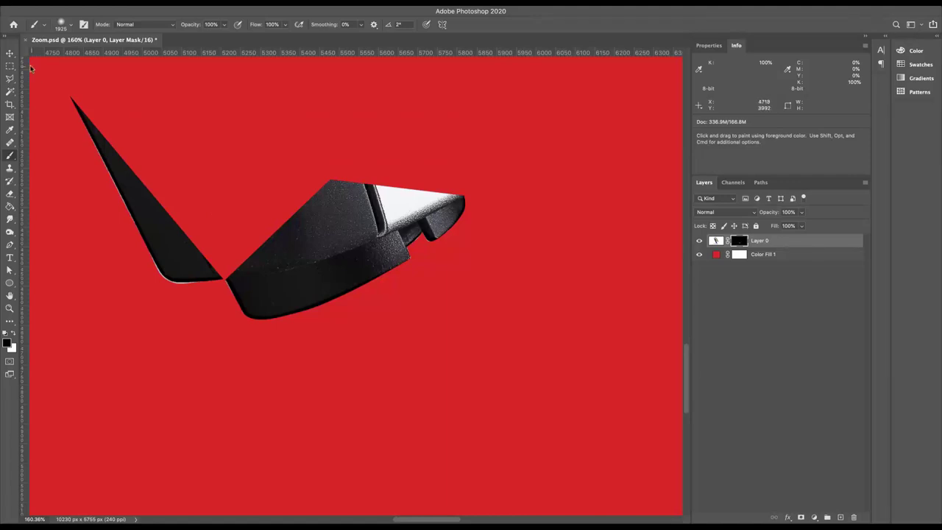
{"action": "left_click", "coordinate": [64, 28]}
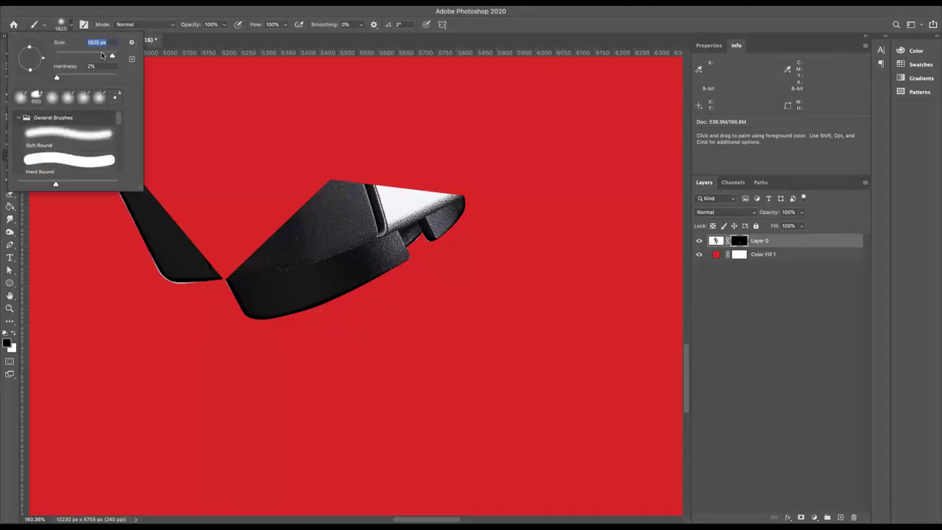
{"action": "left_click_drag", "start_coordinate": [111, 57], "coordinate": [67, 57]}
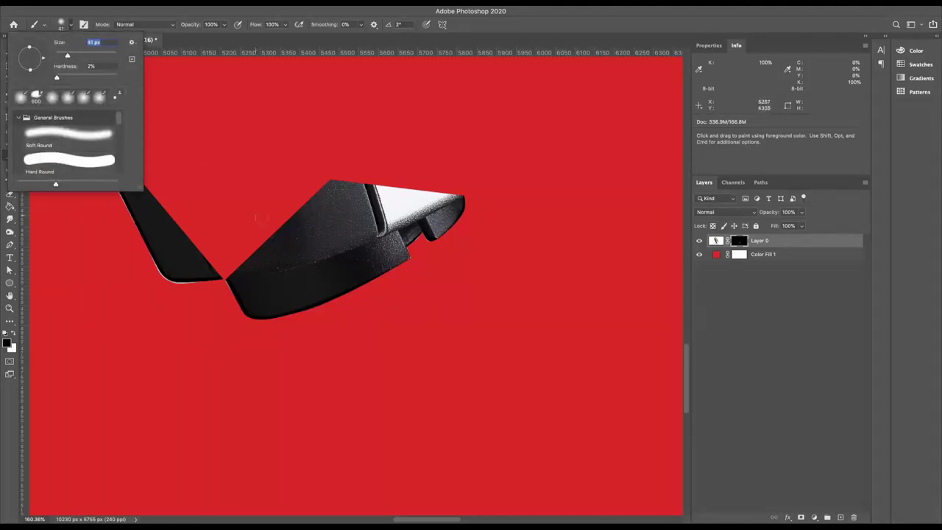
{"action": "left_click", "coordinate": [261, 251]}
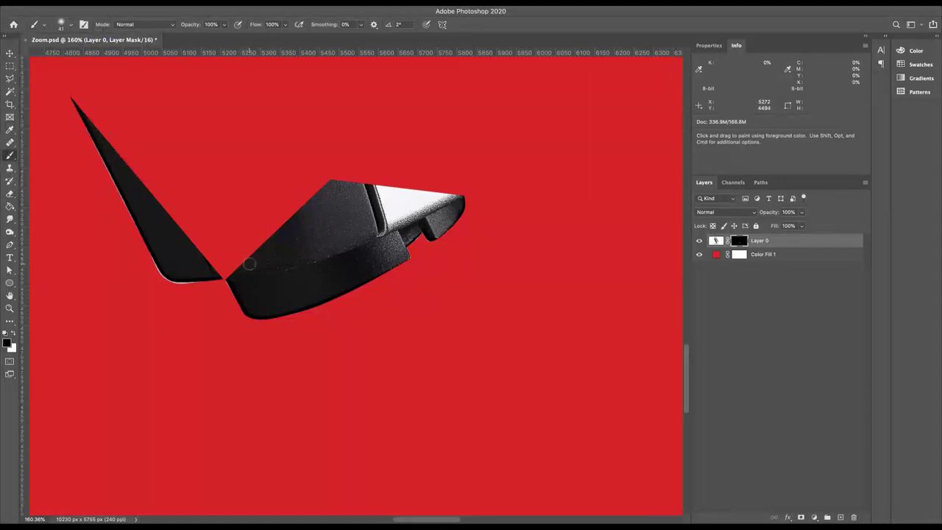
{"action": "key", "text": "x"}
{"action": "mouse_move", "coordinate": [246, 265]}
{"action": "left_mouse_down"}
{"action": "mouse_move", "coordinate": [205, 265]}
{"action": "mouse_move", "coordinate": [230, 273]}
{"action": "mouse_move", "coordinate": [222, 272]}
{"action": "mouse_move", "coordinate": [230, 256]}
{"action": "mouse_move", "coordinate": [204, 250]}
{"action": "mouse_move", "coordinate": [281, 249]}
{"action": "mouse_move", "coordinate": [193, 231]}
{"action": "mouse_move", "coordinate": [258, 231]}
{"action": "mouse_move", "coordinate": [208, 248]}
{"action": "mouse_move", "coordinate": [256, 243]}
{"action": "mouse_move", "coordinate": [185, 245]}
{"action": "mouse_move", "coordinate": [170, 218]}
{"action": "mouse_move", "coordinate": [198, 237]}
{"action": "mouse_move", "coordinate": [177, 232]}
{"action": "mouse_move", "coordinate": [277, 226]}
{"action": "mouse_move", "coordinate": [188, 236]}
{"action": "mouse_move", "coordinate": [176, 215]}
{"action": "left_mouse_up"}
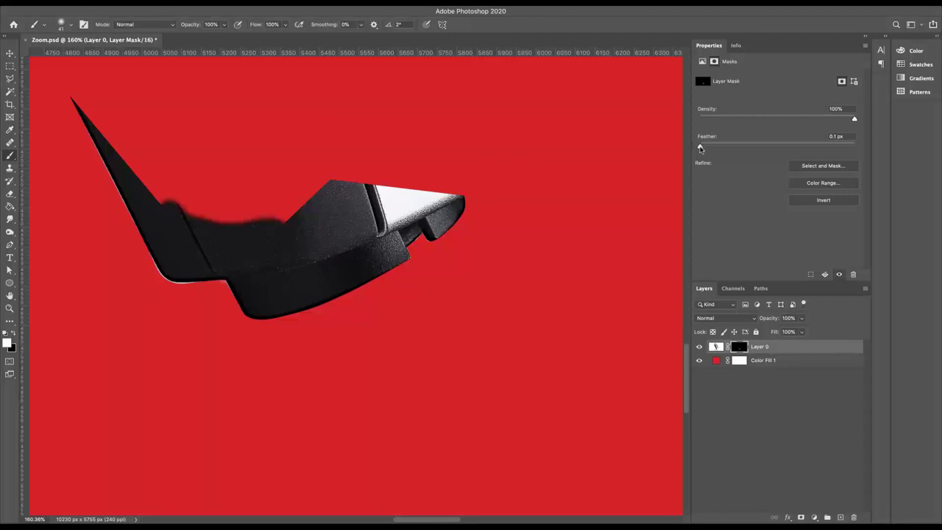
Step: Feather Layer 0's mask to 7.0 px, then display the mask on its own
{"action": "left_click_drag", "start_coordinate": [706, 148], "coordinate": [707, 149]}
{"action": "left_click_drag", "start_coordinate": [715, 149], "coordinate": [728, 150]}
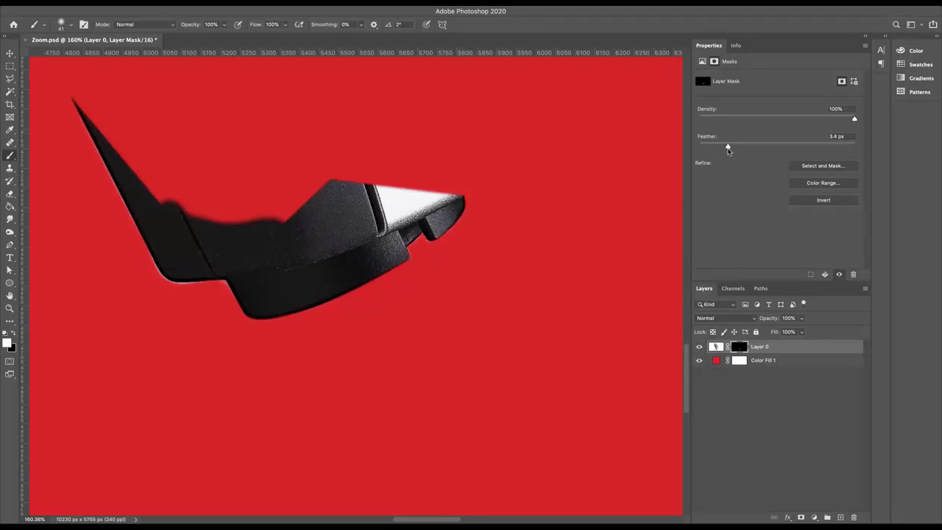
{"action": "left_click_drag", "start_coordinate": [728, 150], "coordinate": [749, 147]}
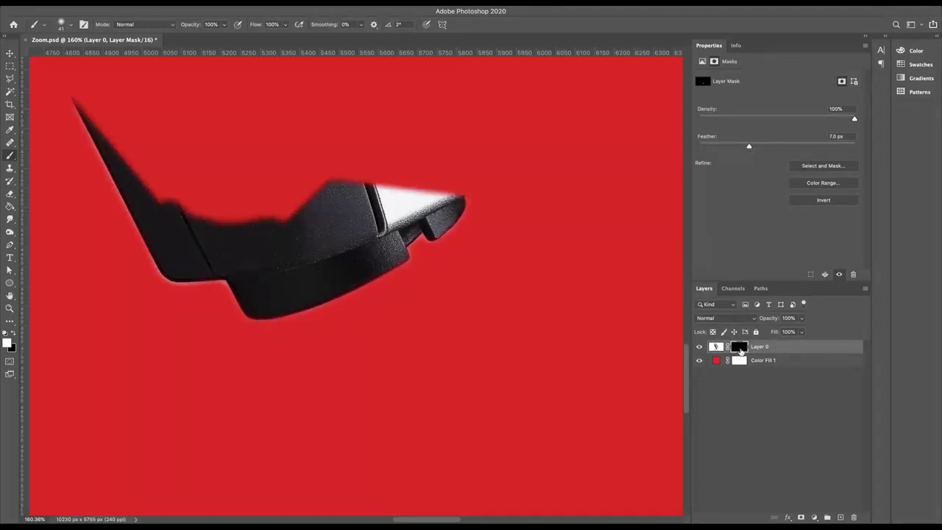
{"action": "left_click", "coordinate": [739, 349], "text": "alt"}
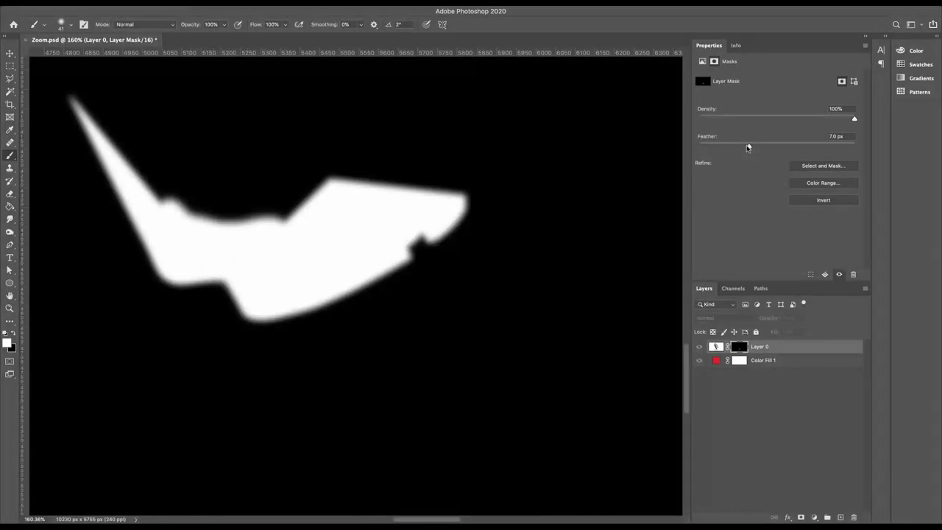
Step: Bring Layer 0's mask feather from 7 px back to 0 px for crisp edges
{"action": "left_click_drag", "start_coordinate": [748, 148], "coordinate": [670, 150]}
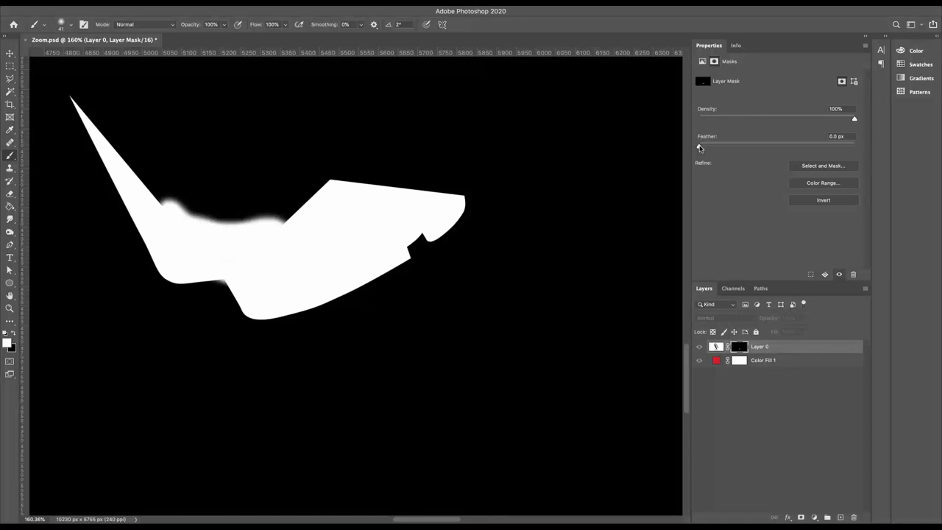
{"action": "left_click_drag", "start_coordinate": [700, 148], "coordinate": [599, 140]}
Step: Make a polygonal lasso selection around the recorder's lower edge
{"action": "key", "text": "l"}
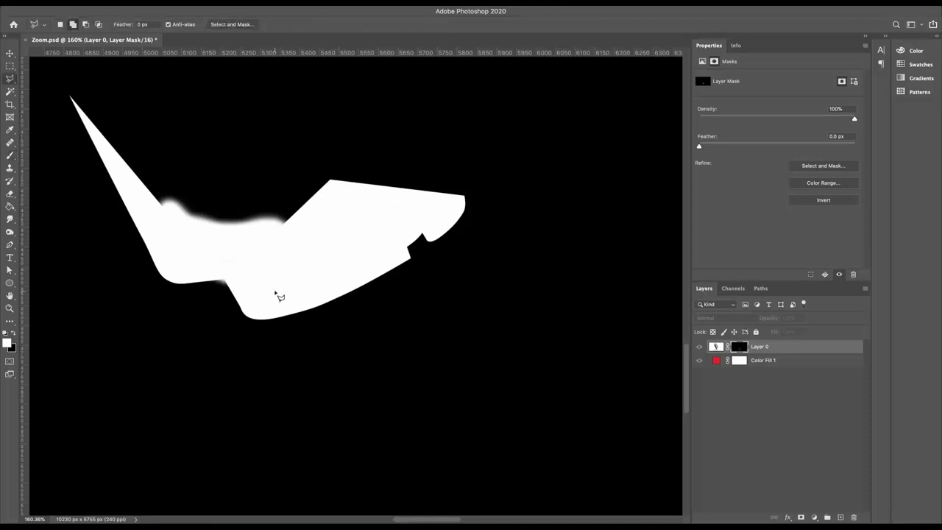
{"action": "left_click", "coordinate": [276, 288]}
{"action": "left_click", "coordinate": [216, 322]}
{"action": "left_click", "coordinate": [274, 370]}
{"action": "left_click", "coordinate": [443, 281]}
{"action": "left_click", "coordinate": [373, 243]}
{"action": "left_click", "coordinate": [278, 289]}
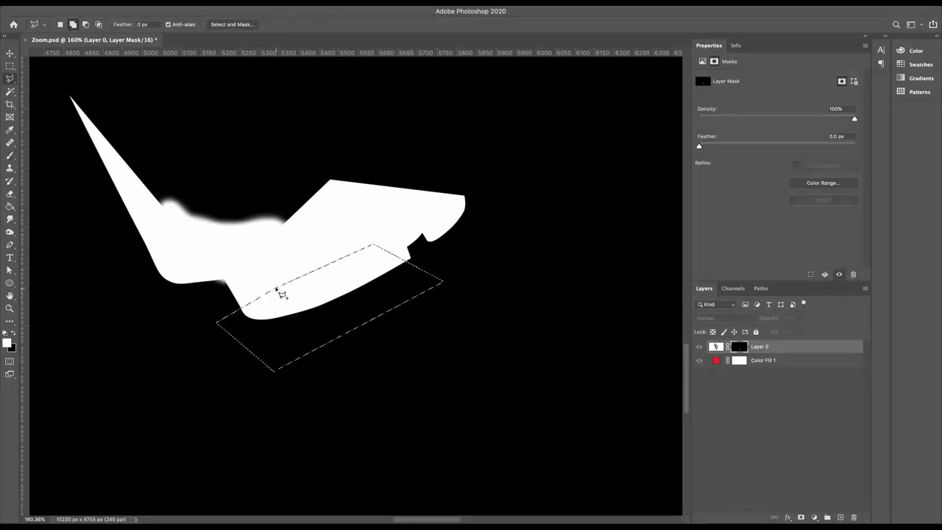
Step: Apply a 1.7 px Gaussian Blur to the selected lower mask edge
{"action": "left_click", "coordinate": [73, 2]}
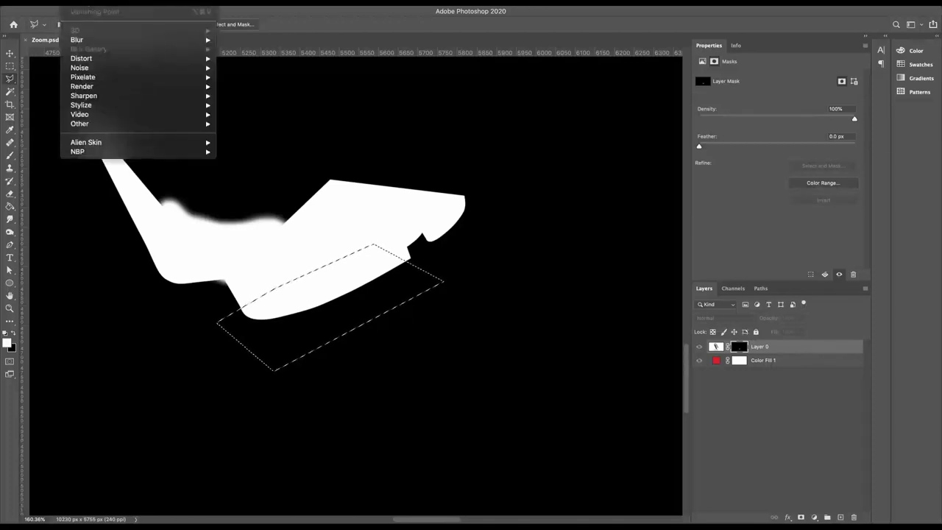
{"action": "mouse_move", "coordinate": [86, 41]}
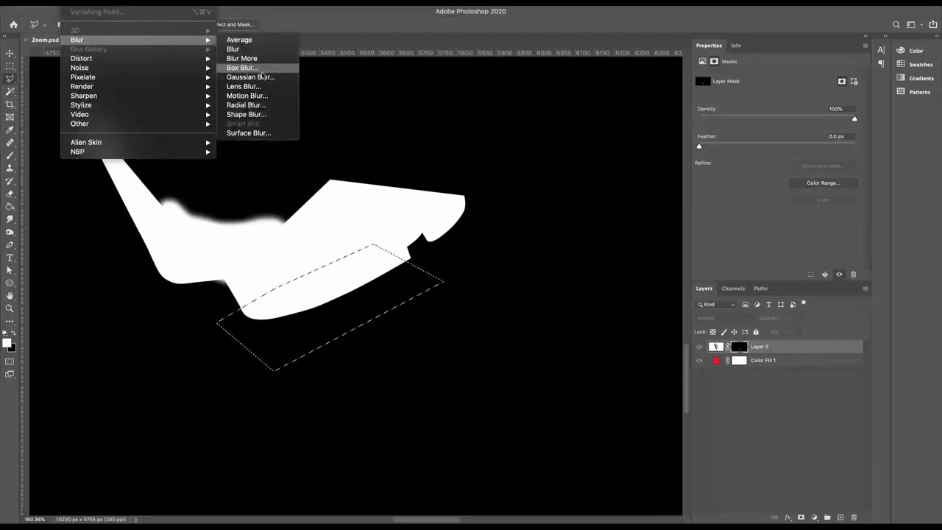
{"action": "left_click", "coordinate": [250, 76]}
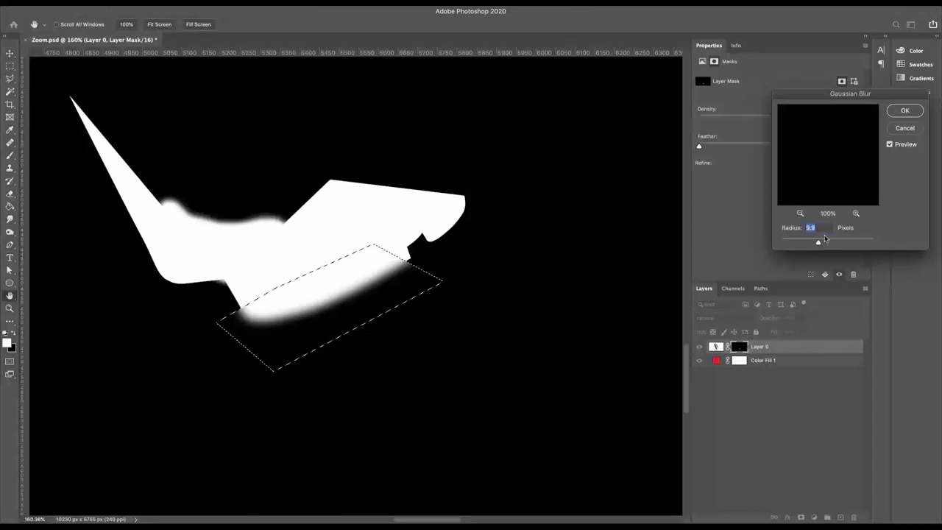
{"action": "left_click_drag", "start_coordinate": [818, 242], "coordinate": [800, 244]}
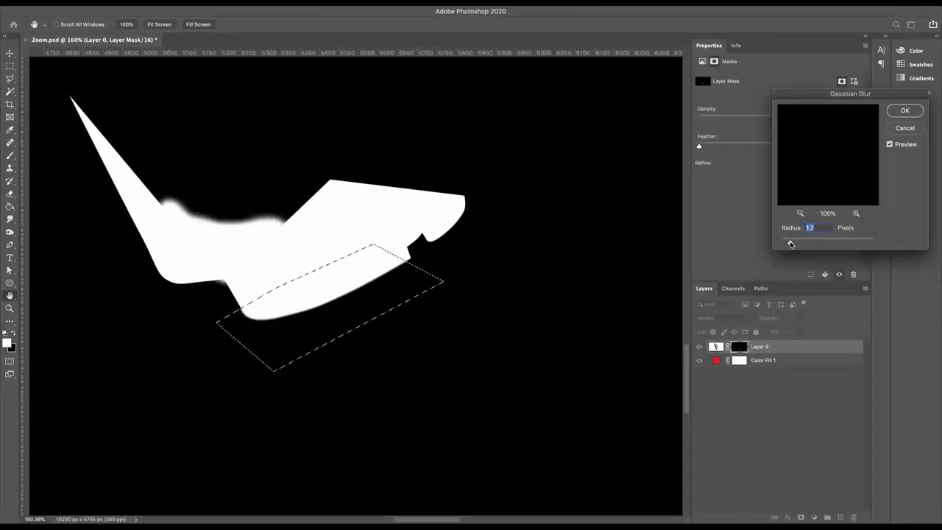
{"action": "left_click", "coordinate": [912, 111]}
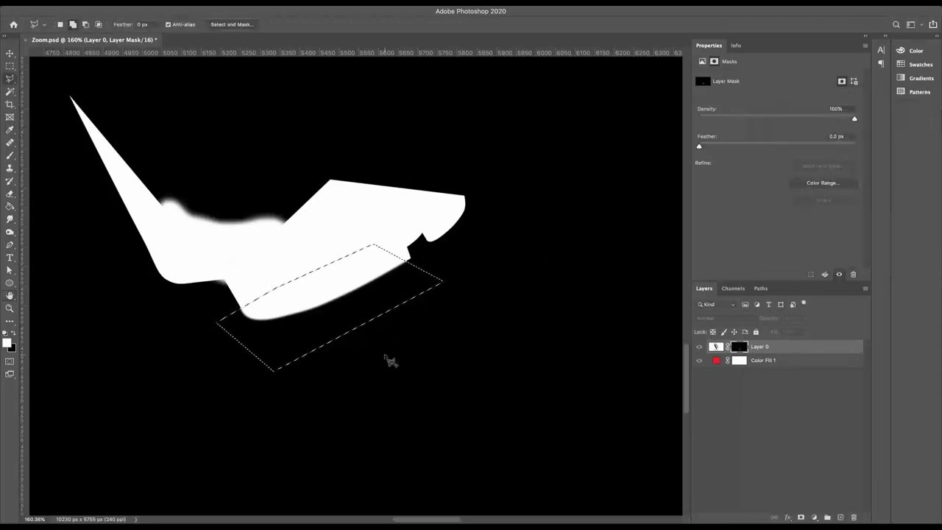
Step: Deselect and return to the red-backed composite with Layer 0's pixels targeted
{"action": "key", "text": "ctrl+d"}
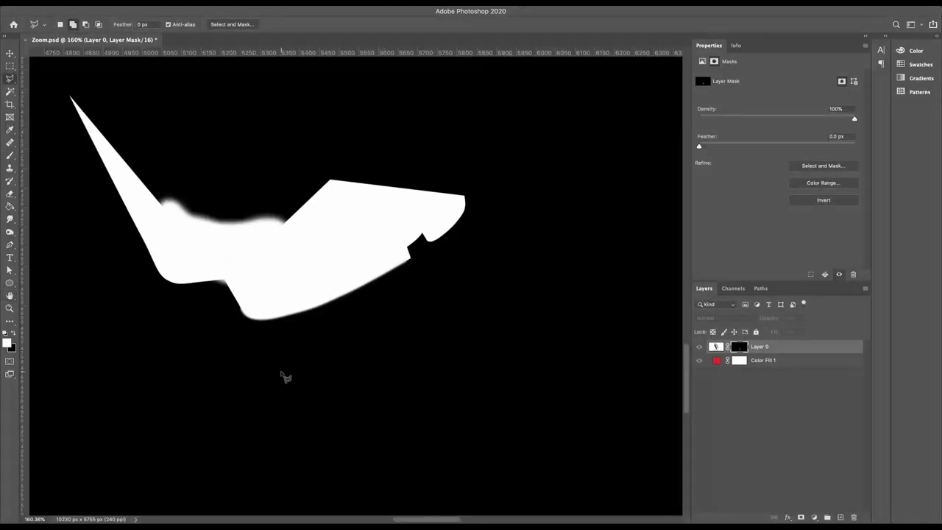
{"action": "left_click", "coordinate": [700, 347]}
{"action": "left_click", "coordinate": [715, 347]}
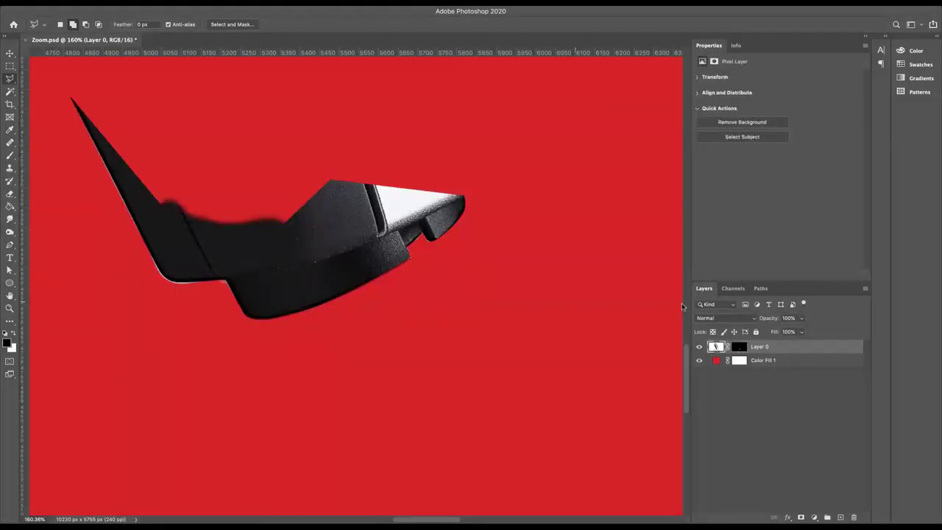
Step: Drag Layer 0's mask to the trash and delete it without applying it
{"action": "left_click", "coordinate": [738, 346]}
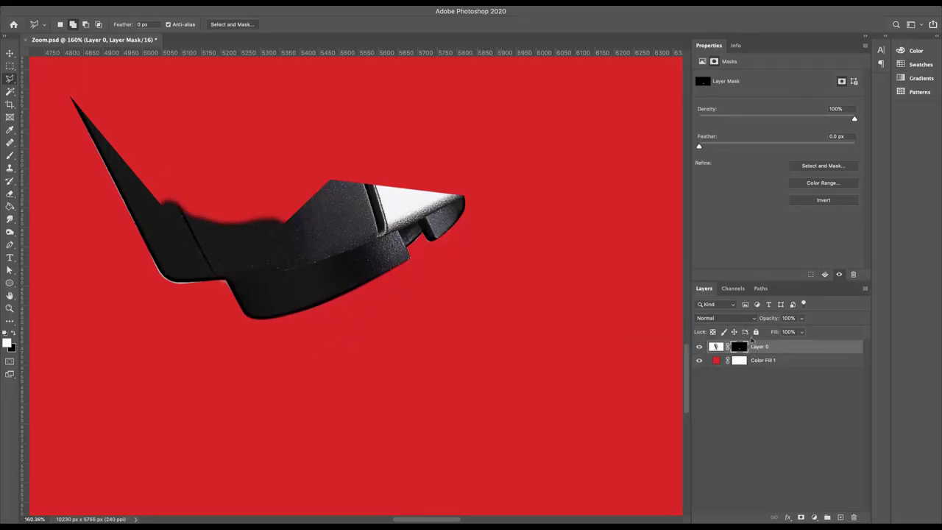
{"action": "left_click_drag", "start_coordinate": [739, 347], "coordinate": [855, 518]}
{"action": "left_click", "coordinate": [436, 140]}
{"action": "scroll", "coordinate": [531, 208], "scroll_direction": "down", "scroll_amount": 8}
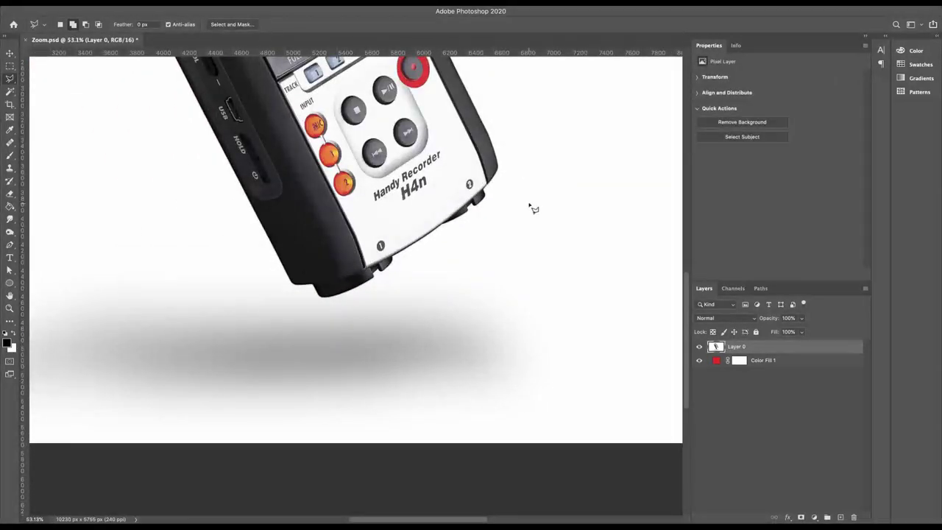
{"action": "scroll", "coordinate": [436, 228], "scroll_direction": "up", "scroll_amount": 5}
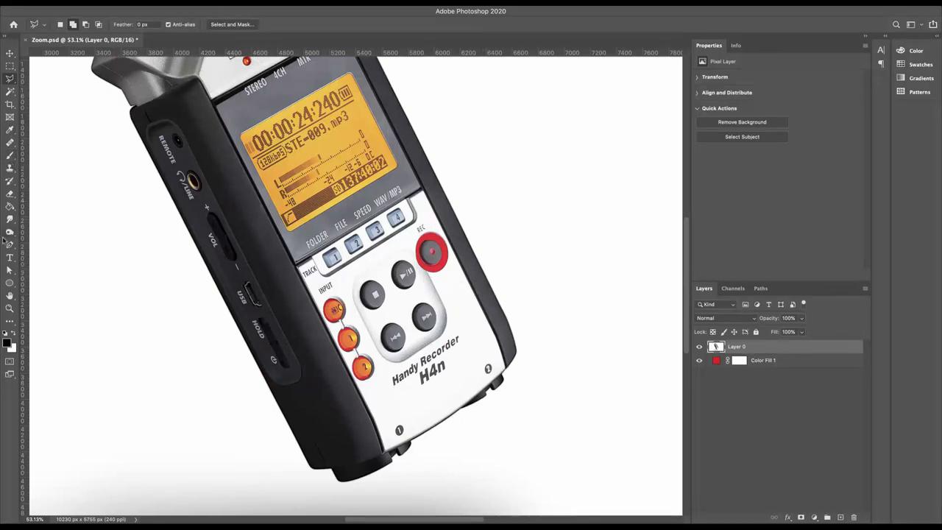
Step: With the Pen tool, place a first anchor and a curved anchor up the recorder's left edge
{"action": "left_click", "coordinate": [9, 245]}
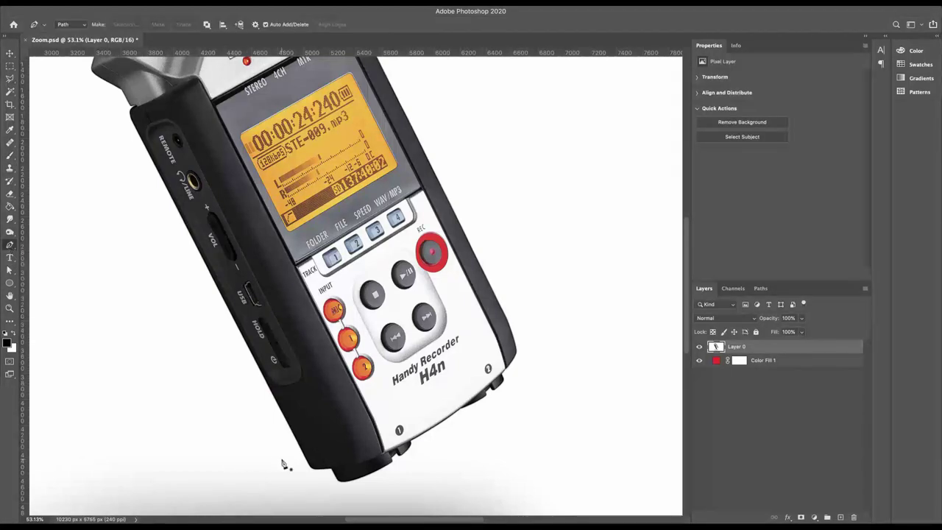
{"action": "scroll", "coordinate": [287, 460], "scroll_direction": "up", "scroll_amount": 3}
{"action": "scroll", "coordinate": [287, 455], "scroll_direction": "up", "scroll_amount": 3}
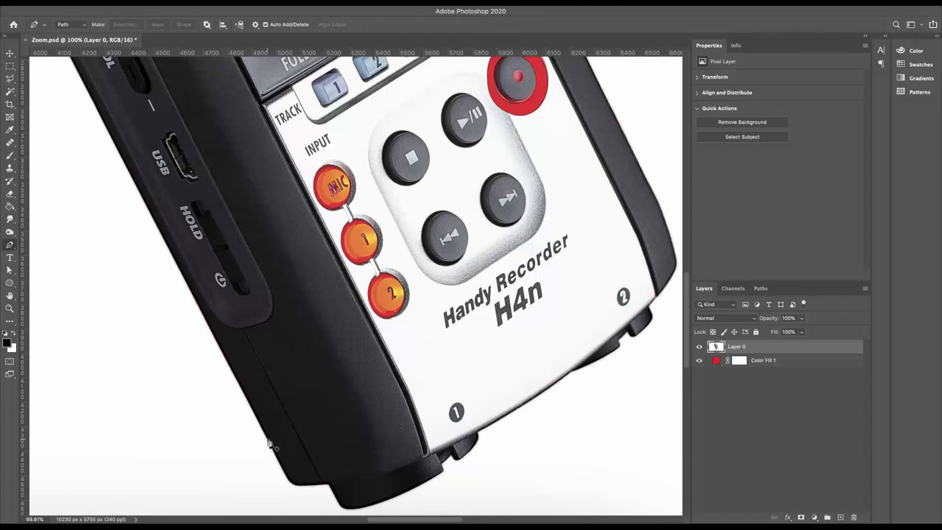
{"action": "left_click", "coordinate": [279, 462]}
{"action": "key", "text": "ctrl+minus"}
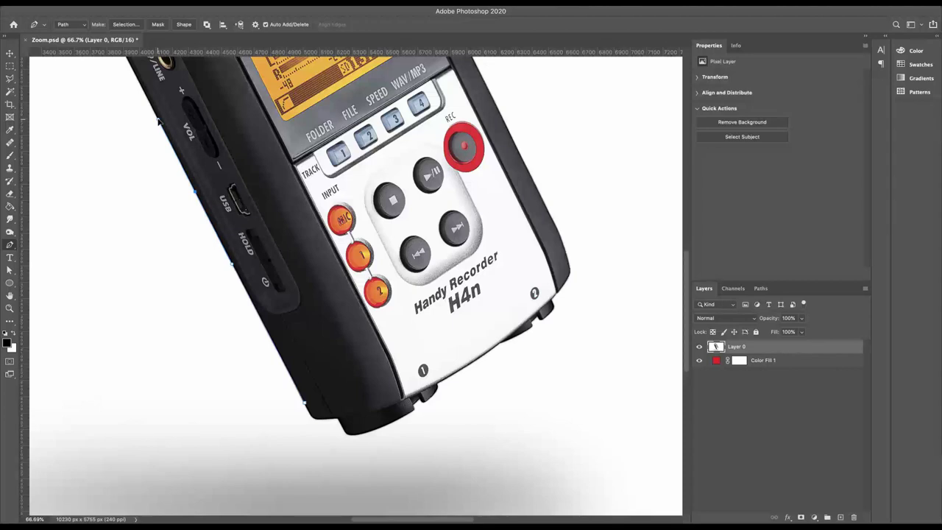
{"action": "left_click", "coordinate": [194, 193]}
{"action": "left_click_drag", "start_coordinate": [124, 99], "coordinate": [194, 189]}
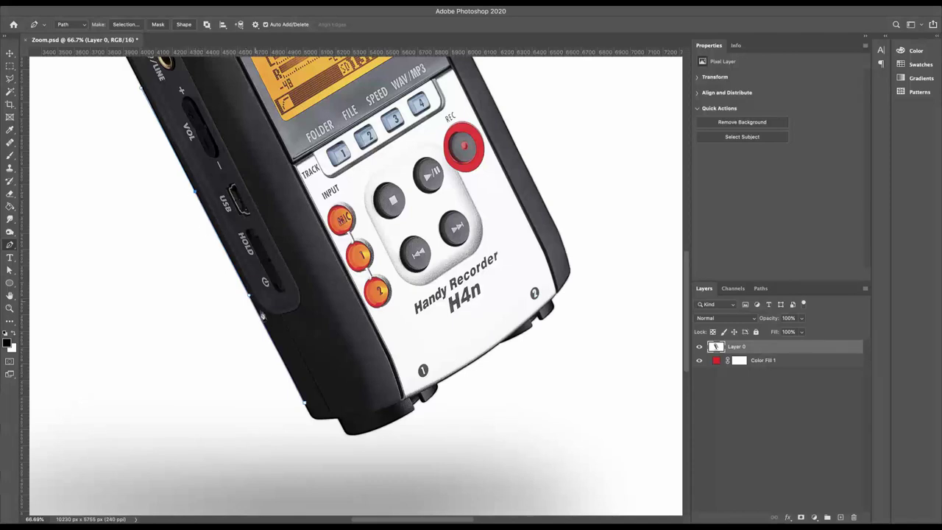
{"action": "scroll", "coordinate": [177, 208], "scroll_direction": "up", "scroll_amount": 5}
{"action": "scroll", "coordinate": [177, 207], "scroll_direction": "left", "scroll_amount": 3}
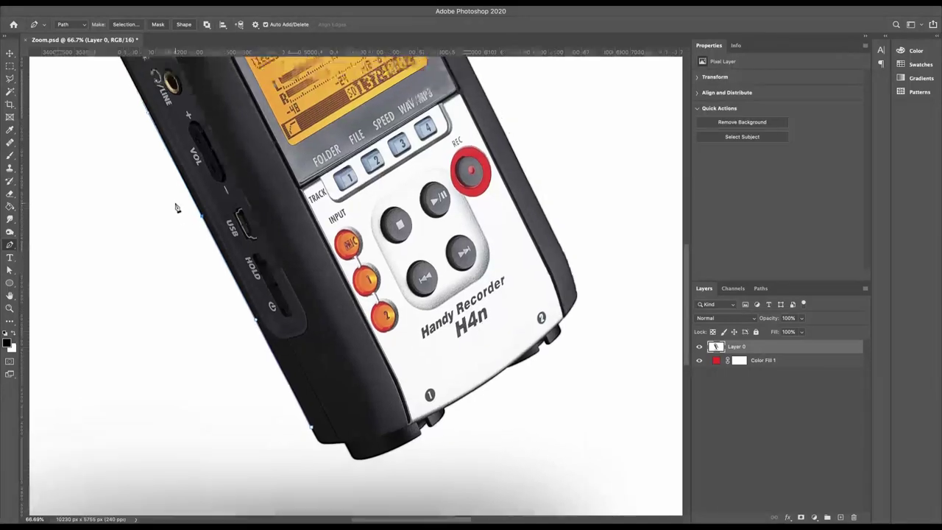
{"action": "scroll", "coordinate": [176, 207], "scroll_direction": "up", "scroll_amount": 3}
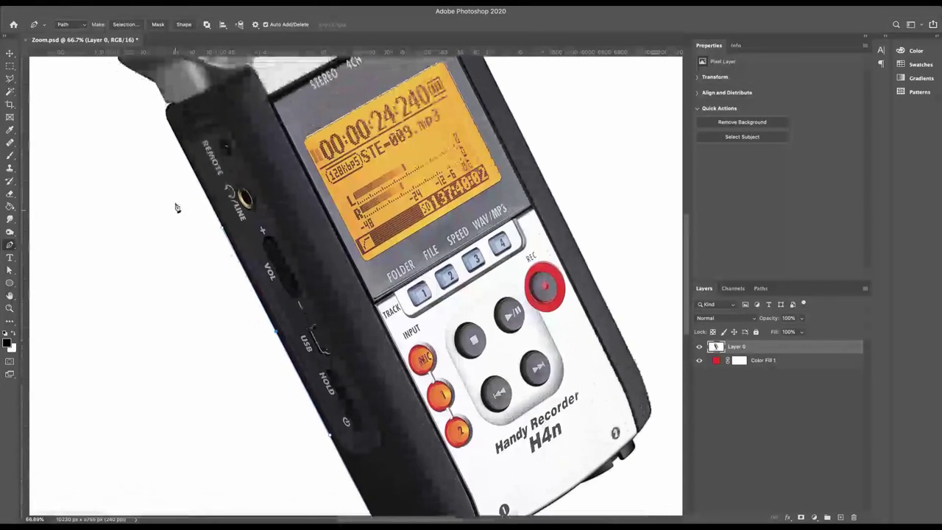
{"action": "scroll", "coordinate": [177, 207], "scroll_direction": "up", "scroll_amount": 2}
{"action": "scroll", "coordinate": [180, 147], "scroll_direction": "up", "scroll_amount": 5}
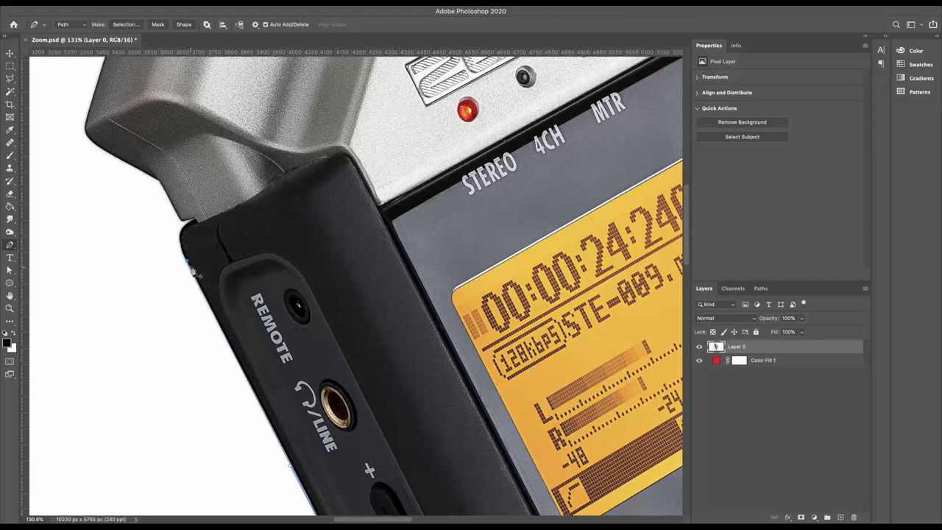
Step: Undo the last anchor, re-place anchors at the upper-left corner, and break the corner handle
{"action": "key", "text": "ctrl+z"}
{"action": "left_click", "coordinate": [170, 234]}
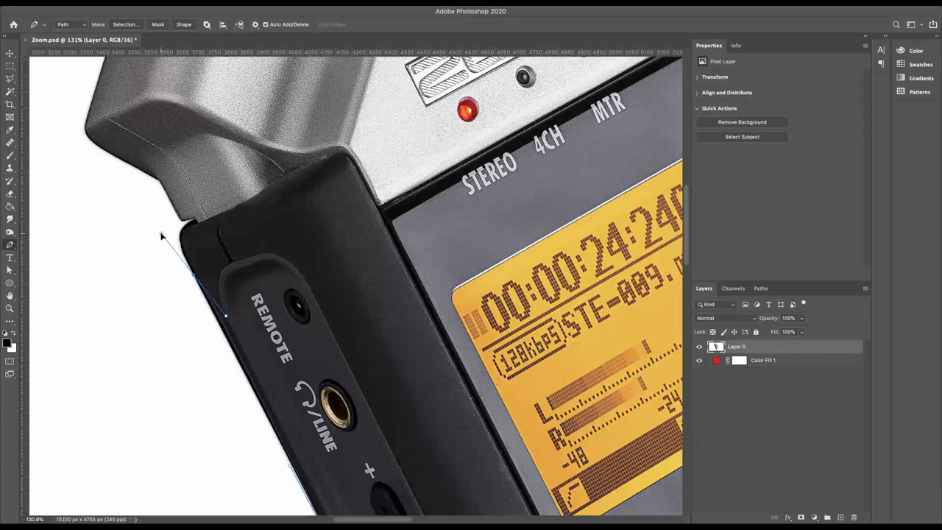
{"action": "left_click", "coordinate": [164, 217]}
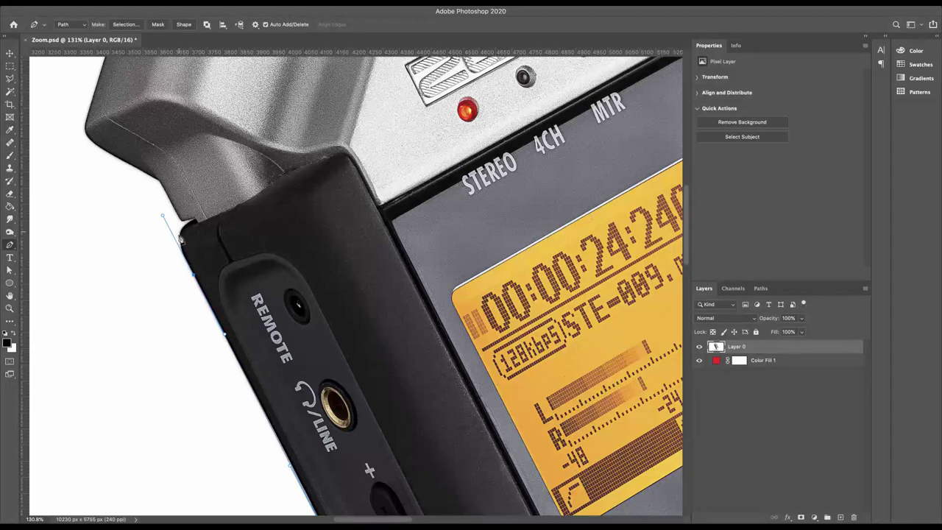
{"action": "left_click", "coordinate": [196, 225]}
{"action": "scroll", "coordinate": [192, 236], "scroll_direction": "up", "scroll_amount": 3}
{"action": "scroll", "coordinate": [191, 236], "scroll_direction": "up", "scroll_amount": 2}
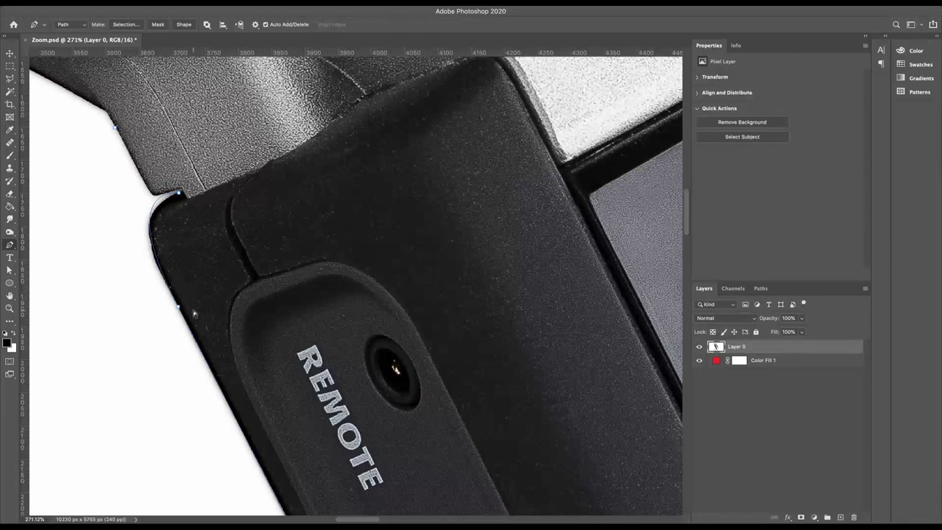
Step: Re-add the notch anchor and adjust anchors and handles along the rounded black corner
{"action": "left_click_drag", "start_coordinate": [179, 309], "coordinate": [163, 278]}
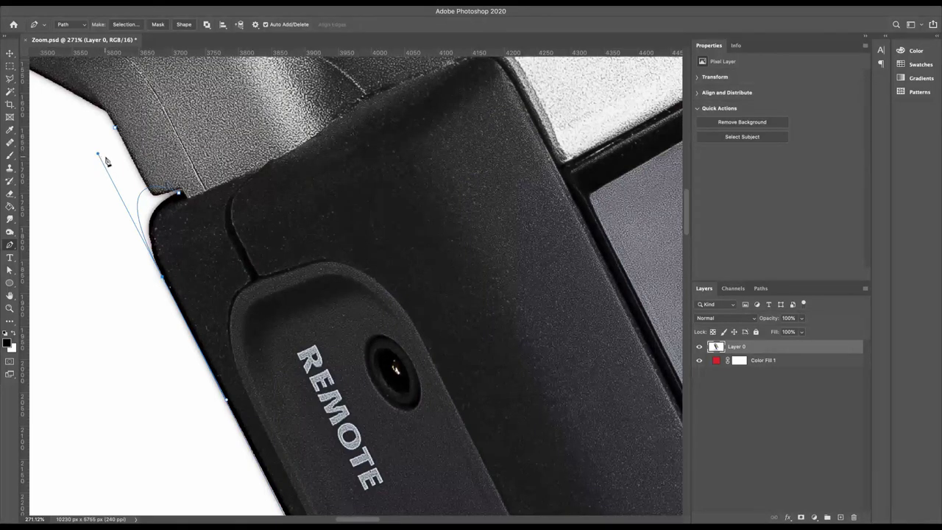
{"action": "left_click_drag", "start_coordinate": [98, 156], "coordinate": [125, 207]}
{"action": "left_click", "coordinate": [181, 196]}
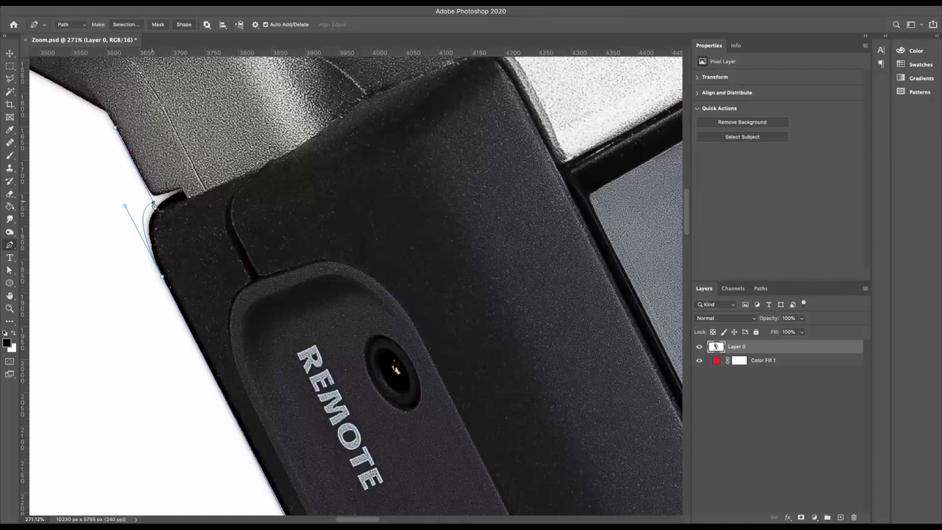
{"action": "left_click_drag", "start_coordinate": [155, 207], "coordinate": [152, 201]}
{"action": "left_click_drag", "start_coordinate": [153, 200], "coordinate": [132, 190]}
{"action": "left_click_drag", "start_coordinate": [175, 213], "coordinate": [154, 204]}
{"action": "left_click_drag", "start_coordinate": [151, 212], "coordinate": [151, 209]}
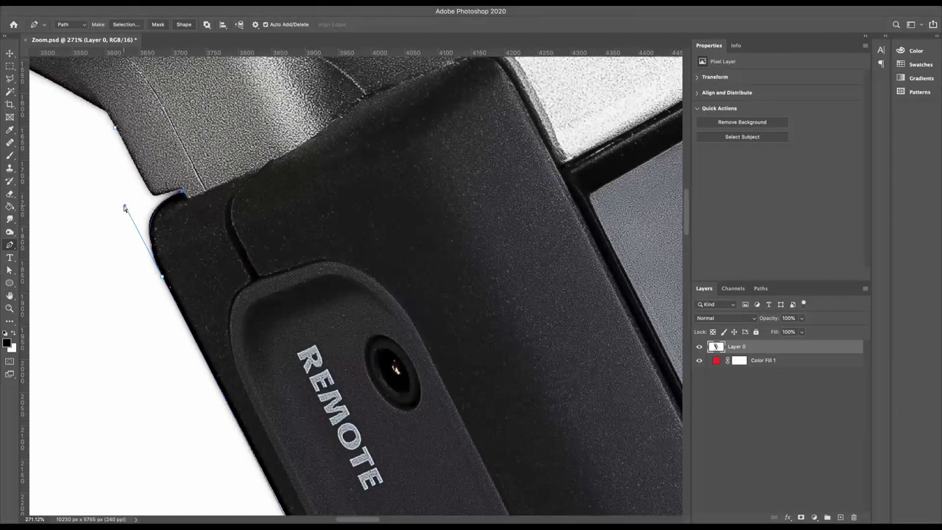
{"action": "left_click_drag", "start_coordinate": [125, 206], "coordinate": [122, 200]}
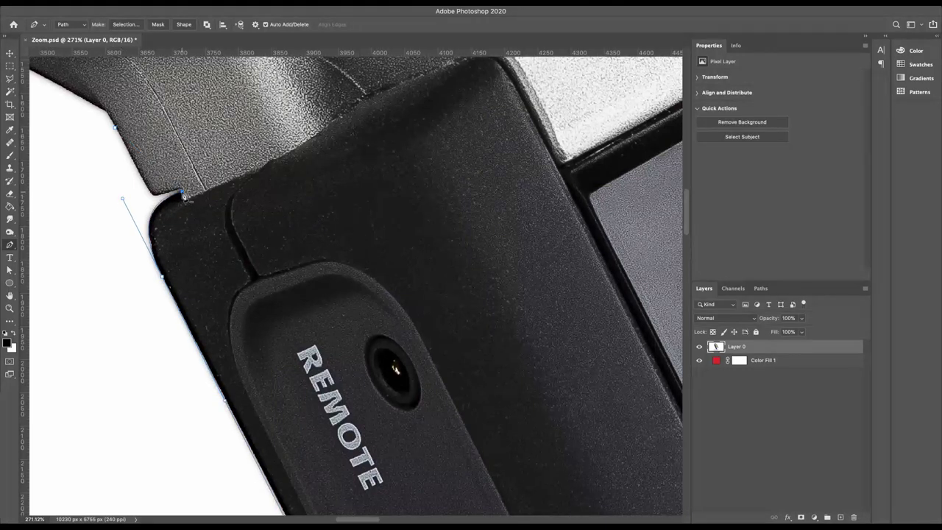
{"action": "left_click", "coordinate": [115, 130]}
{"action": "left_click_drag", "start_coordinate": [146, 195], "coordinate": [158, 197]}
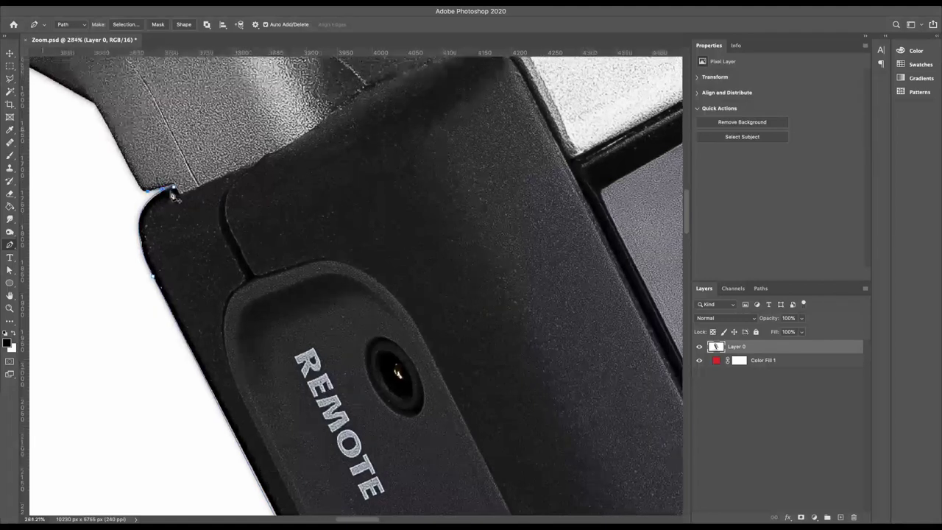
Step: Add an anchor at the top of the notch and curve the path down its edge
{"action": "scroll", "coordinate": [158, 197], "scroll_direction": "up", "scroll_amount": 3}
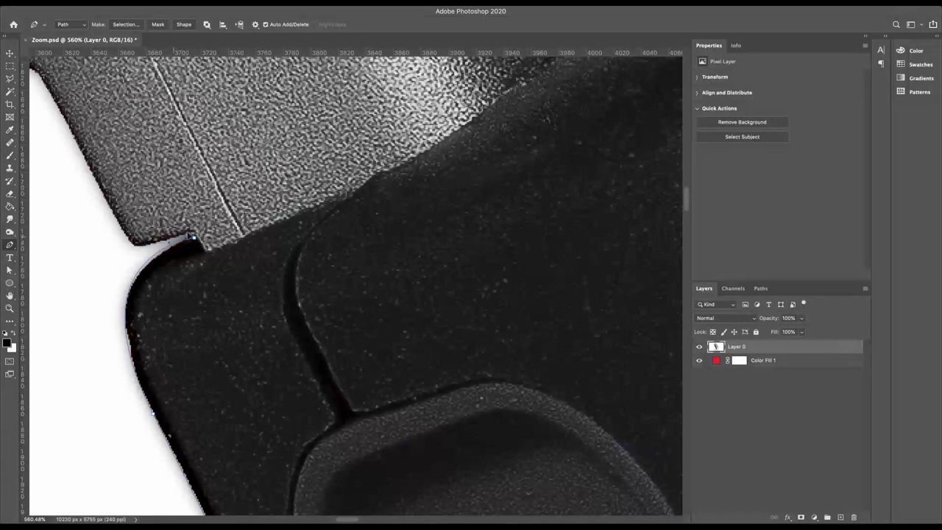
{"action": "left_click", "coordinate": [193, 235]}
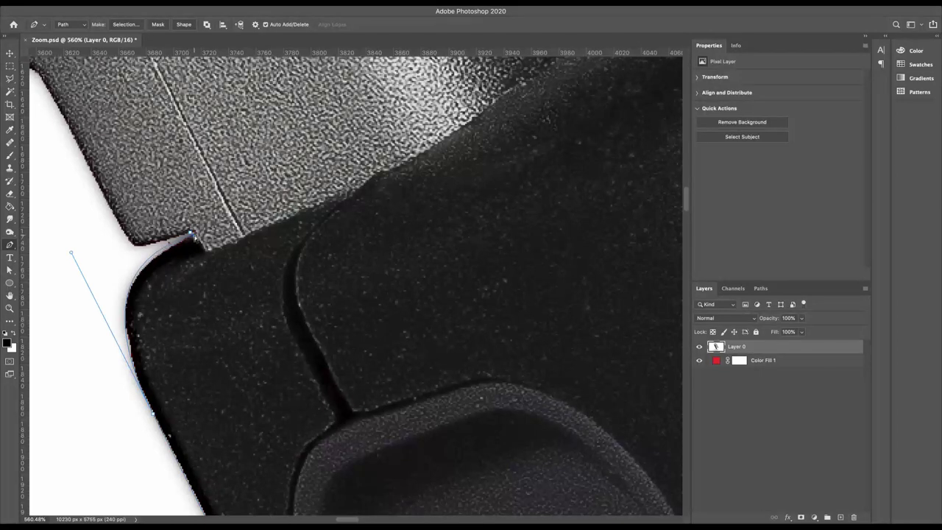
{"action": "left_click_drag", "start_coordinate": [72, 252], "coordinate": [75, 262]}
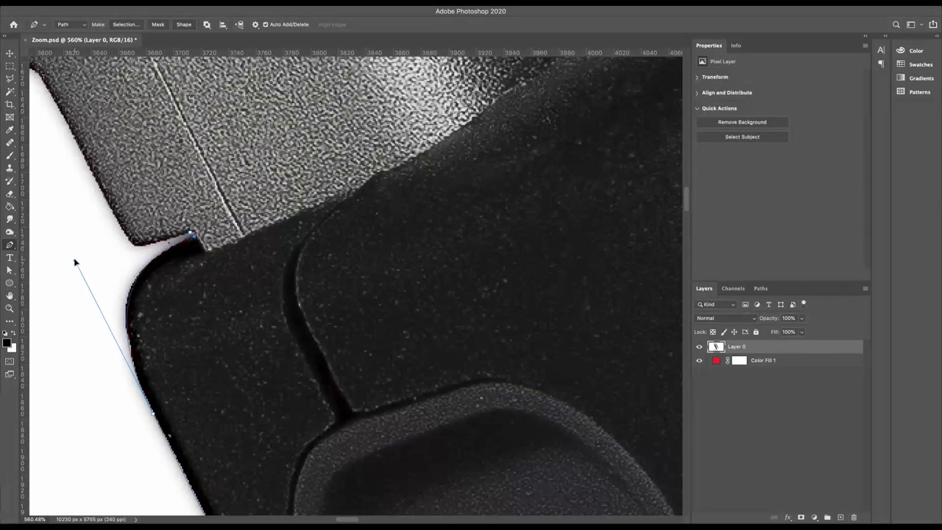
{"action": "left_click", "coordinate": [155, 247]}
{"action": "left_click", "coordinate": [82, 146]}
{"action": "left_click", "coordinate": [193, 236]}
{"action": "left_click_drag", "start_coordinate": [192, 234], "coordinate": [234, 225]}
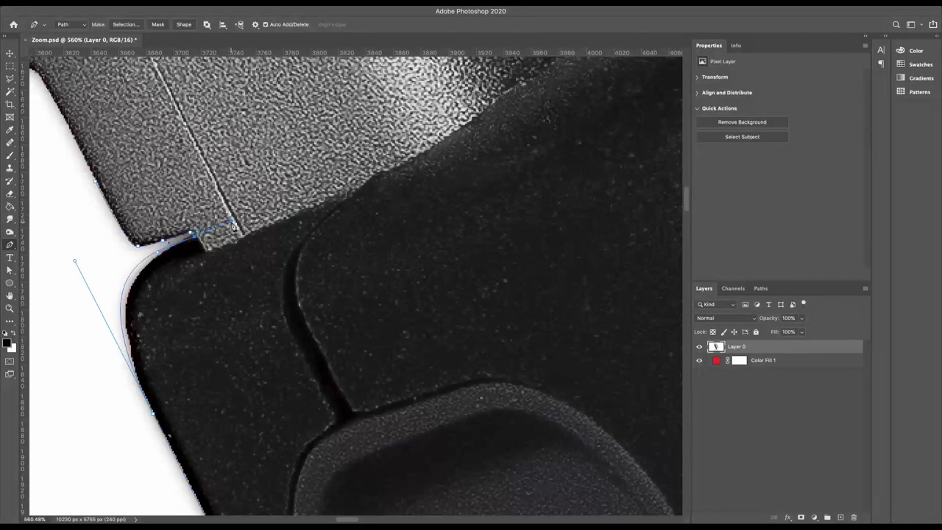
Step: Adjust the corner anchor's handles so the path narrows to a sharp point at the notch tip
{"action": "scroll", "coordinate": [212, 237], "scroll_direction": "up", "scroll_amount": 5}
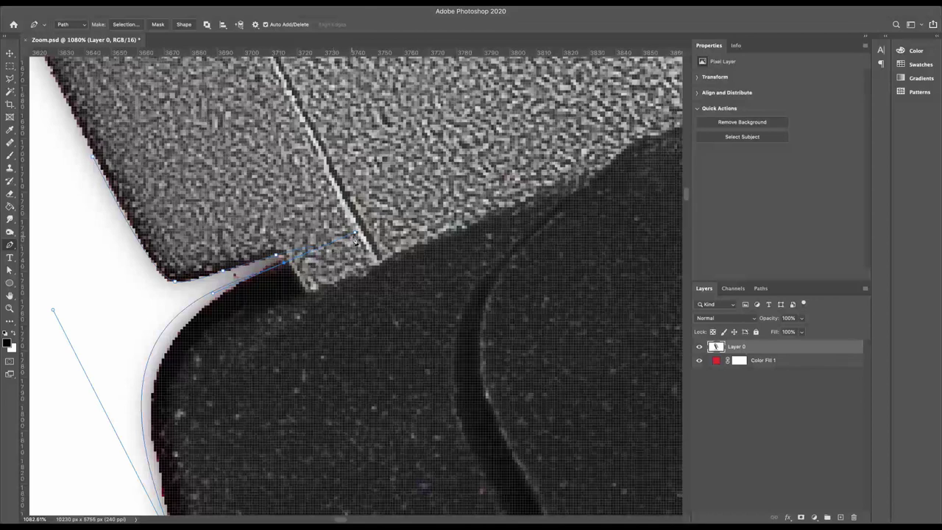
{"action": "left_click_drag", "start_coordinate": [358, 234], "coordinate": [342, 229]}
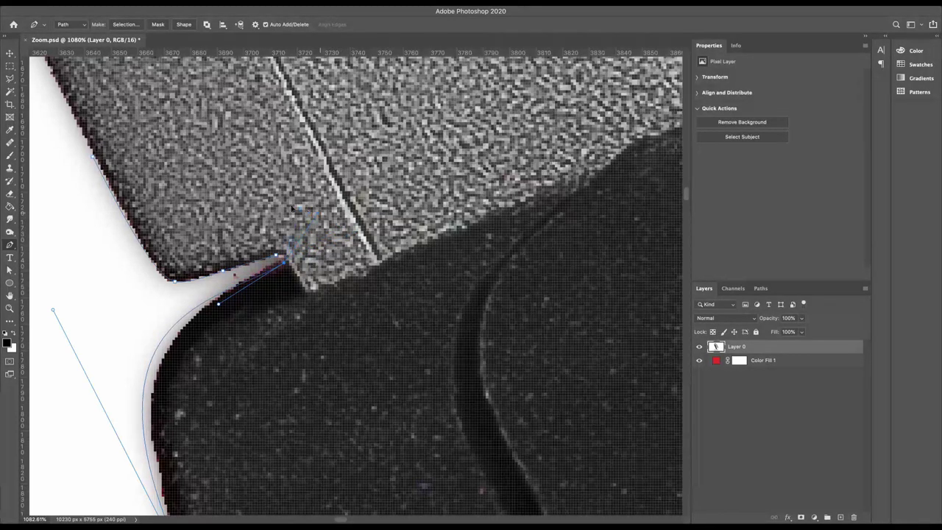
{"action": "left_click_drag", "start_coordinate": [279, 193], "coordinate": [279, 252]}
{"action": "left_click_drag", "start_coordinate": [218, 302], "coordinate": [278, 268]}
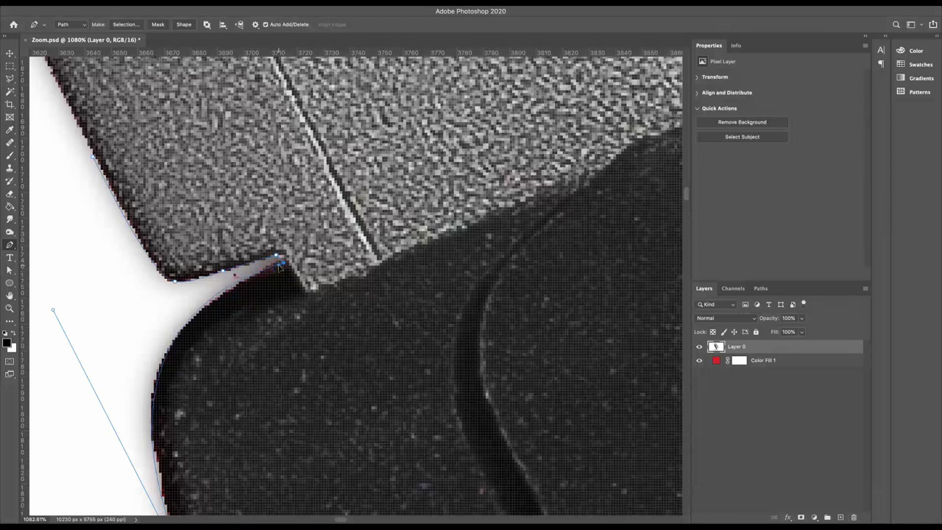
{"action": "left_click_drag", "start_coordinate": [282, 264], "coordinate": [261, 282]}
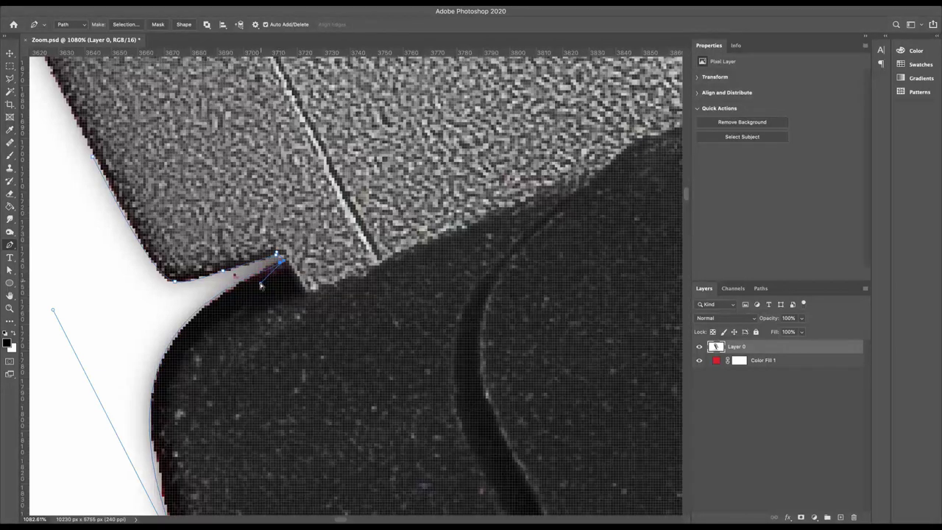
{"action": "scroll", "coordinate": [176, 343], "scroll_direction": "down", "scroll_amount": 3}
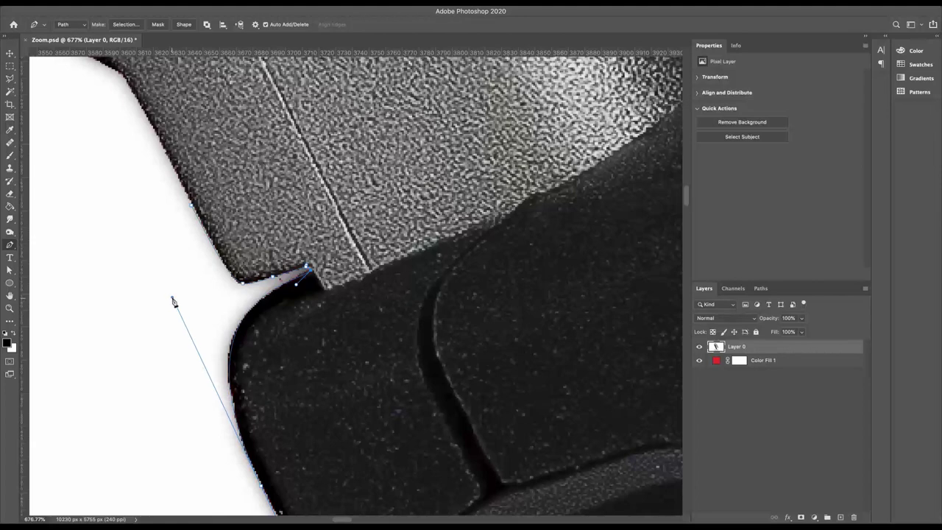
Step: Remove the corner handle and add an anchor at the bottom corner of the recorder's side
{"action": "scroll", "coordinate": [174, 302], "scroll_direction": "down", "scroll_amount": 5}
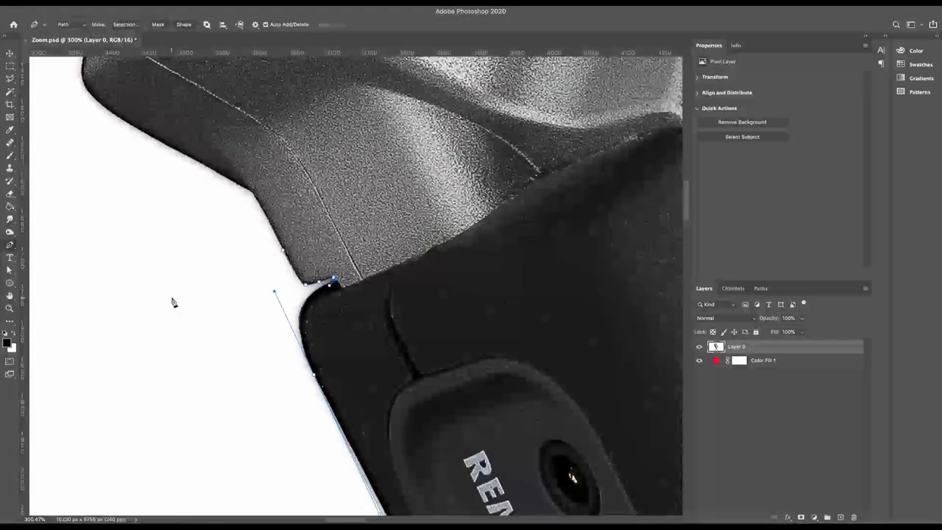
{"action": "scroll", "coordinate": [173, 302], "scroll_direction": "down", "scroll_amount": 3}
{"action": "left_click", "coordinate": [238, 213], "text": "alt"}
{"action": "scroll", "coordinate": [383, 287], "scroll_direction": "down", "scroll_amount": 5}
{"action": "scroll", "coordinate": [382, 286], "scroll_direction": "right", "scroll_amount": 3}
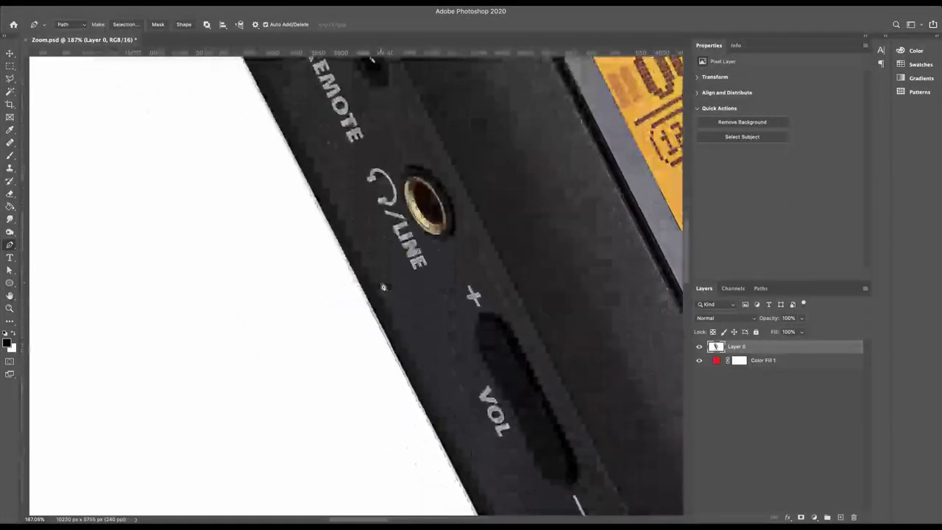
{"action": "scroll", "coordinate": [382, 286], "scroll_direction": "down", "scroll_amount": 8}
{"action": "scroll", "coordinate": [382, 287], "scroll_direction": "right", "scroll_amount": 2}
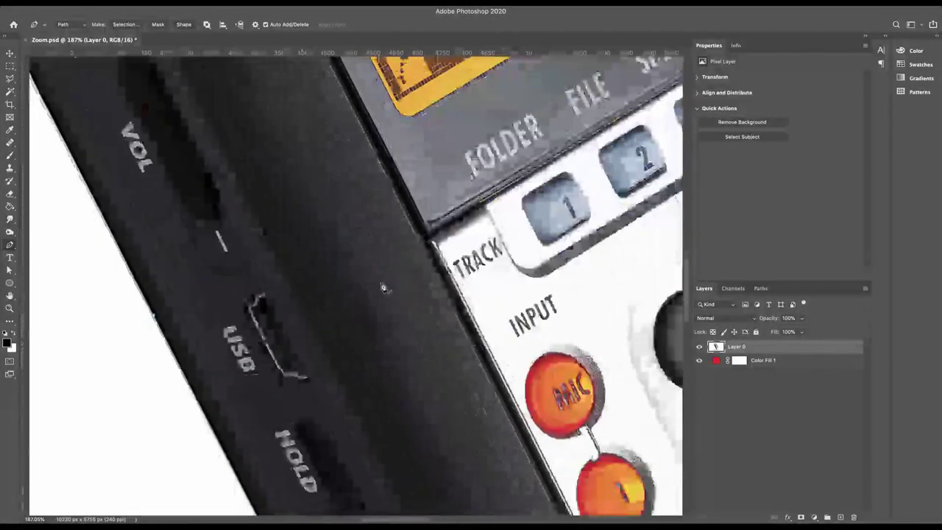
{"action": "scroll", "coordinate": [383, 287], "scroll_direction": "down", "scroll_amount": 10}
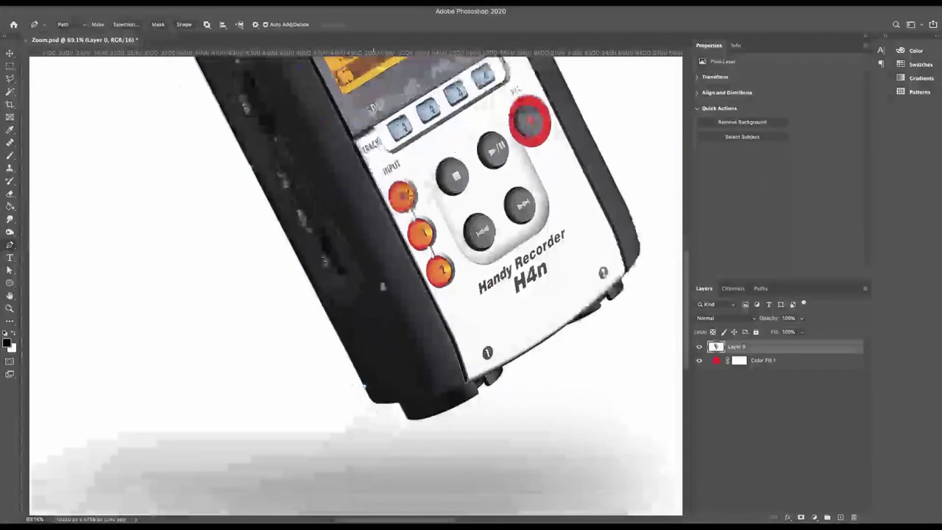
{"action": "left_click", "coordinate": [361, 387]}
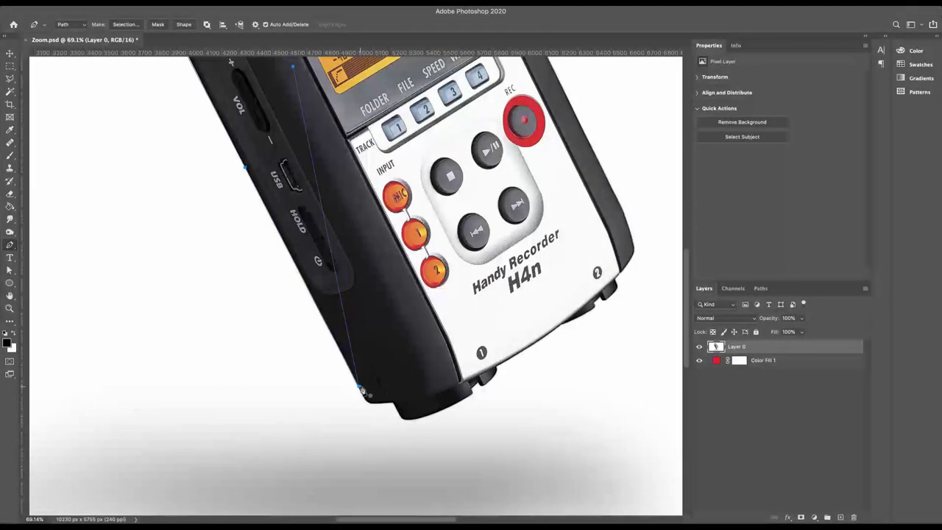
{"action": "scroll", "coordinate": [361, 387], "scroll_direction": "down", "scroll_amount": 8}
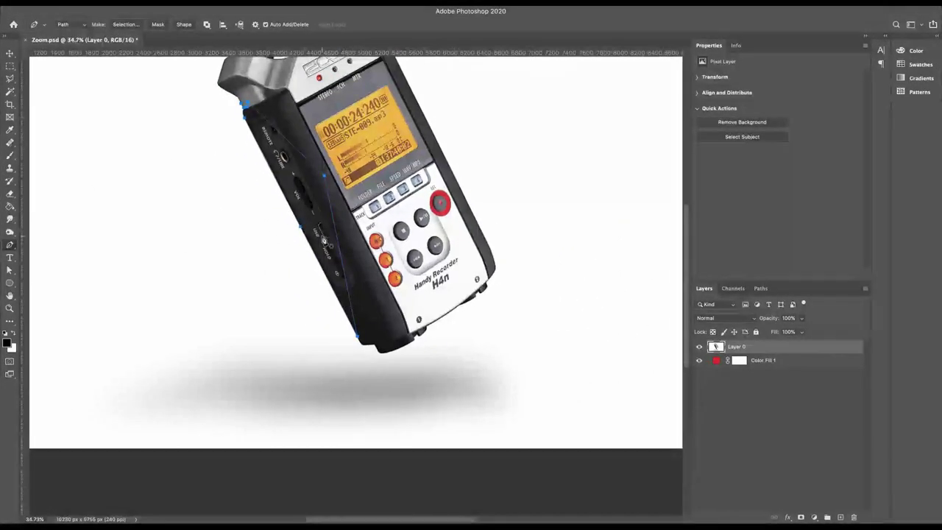
Step: Turn the left-side pen path into a selection
{"action": "right_click", "coordinate": [323, 241]}
{"action": "left_click", "coordinate": [349, 285]}
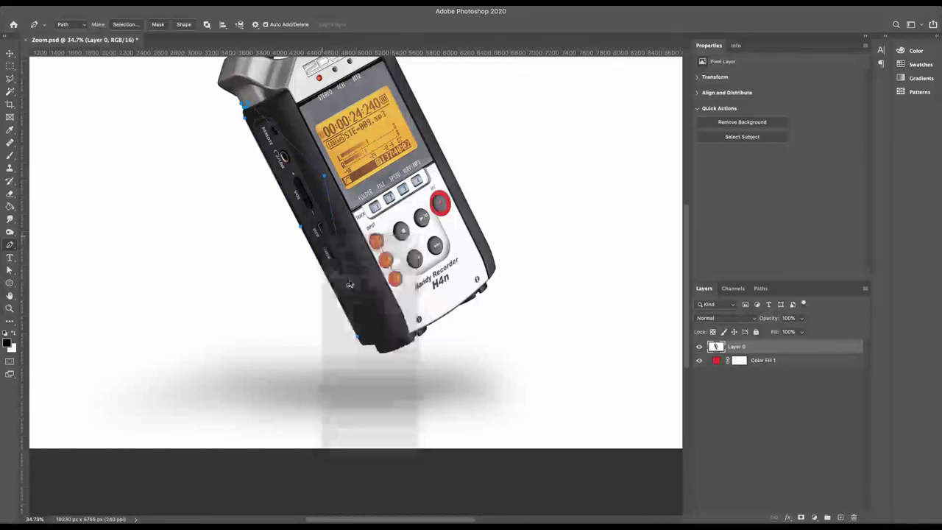
{"action": "left_click", "coordinate": [527, 220]}
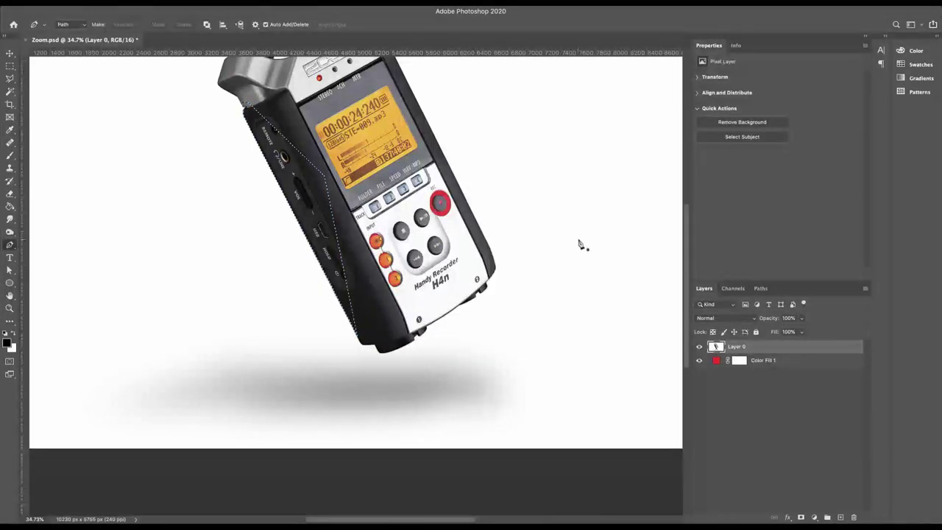
{"action": "right_click", "coordinate": [319, 220]}
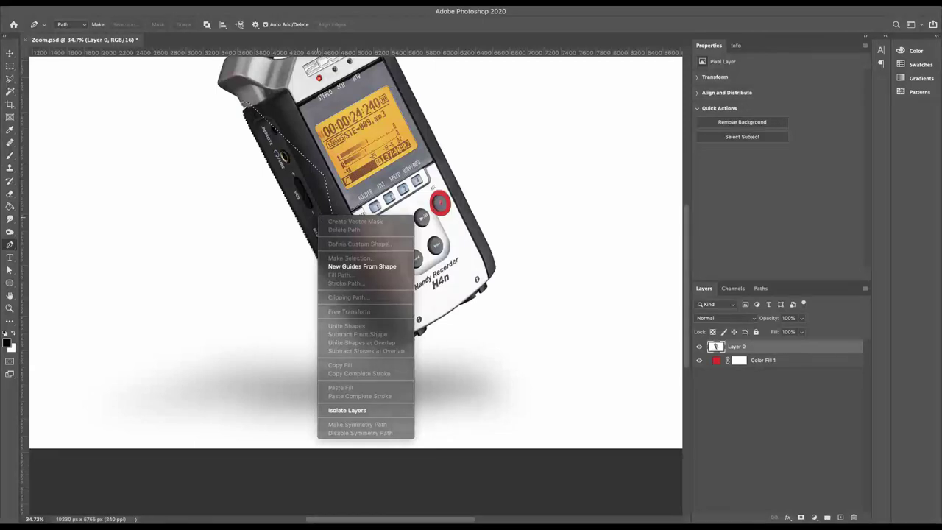
{"action": "key", "text": "Escape"}
Step: Save the selection into the Main Mask channel using Add to Channel
{"action": "left_click", "coordinate": [45, 0]}
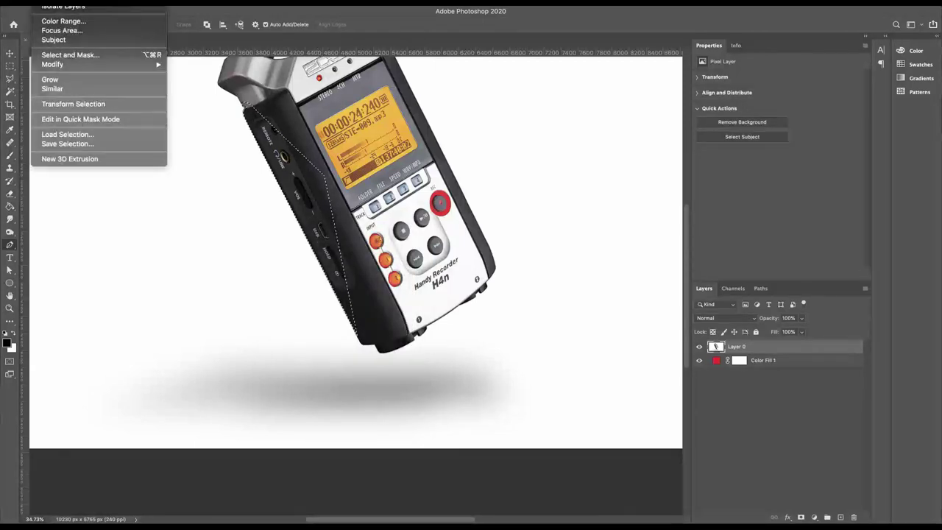
{"action": "left_click", "coordinate": [67, 143]}
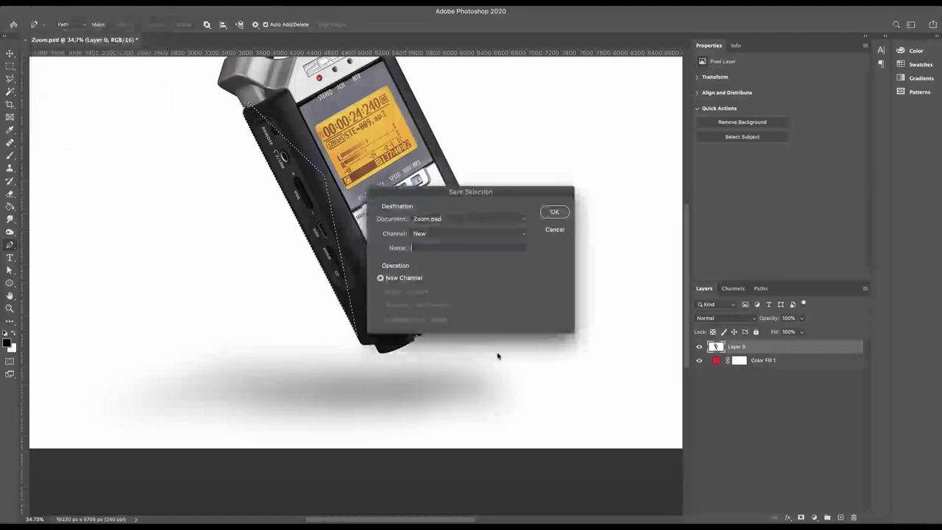
{"action": "left_click", "coordinate": [432, 235]}
{"action": "left_click", "coordinate": [430, 222]}
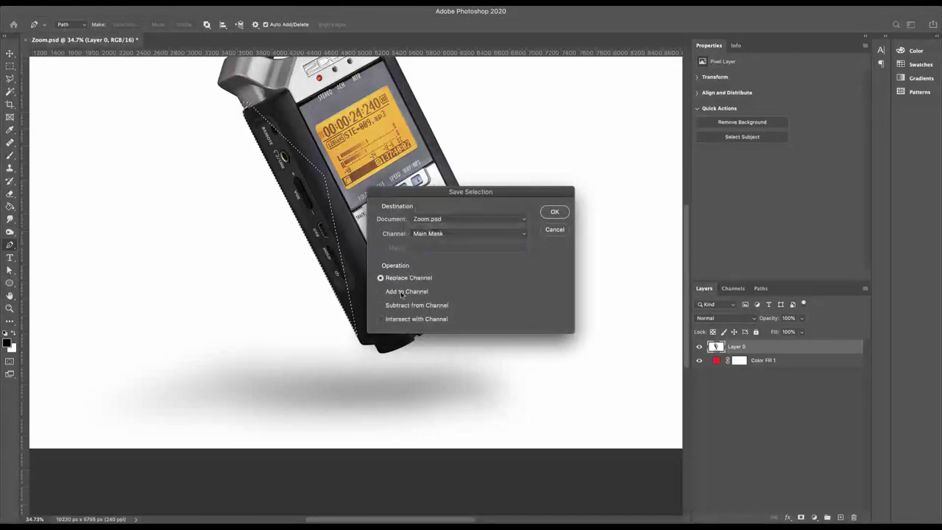
{"action": "left_click", "coordinate": [555, 212]}
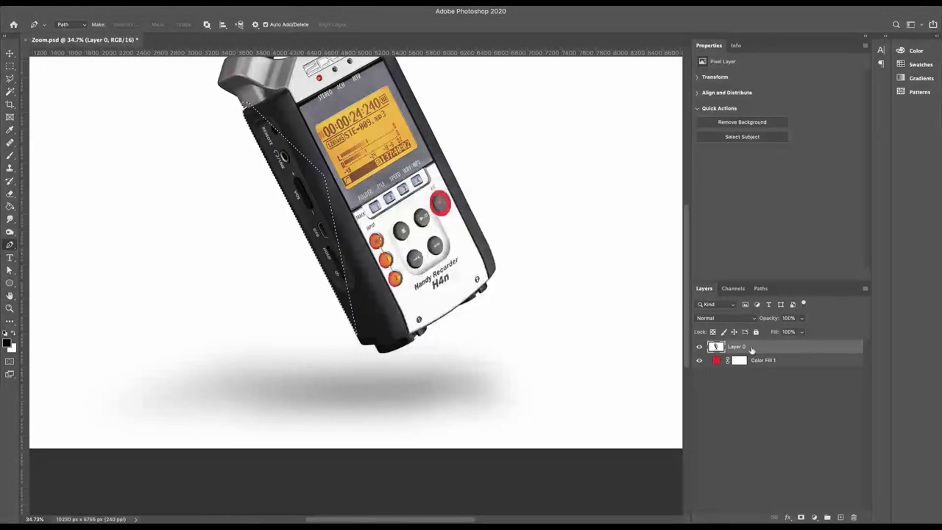
{"action": "left_click", "coordinate": [732, 288]}
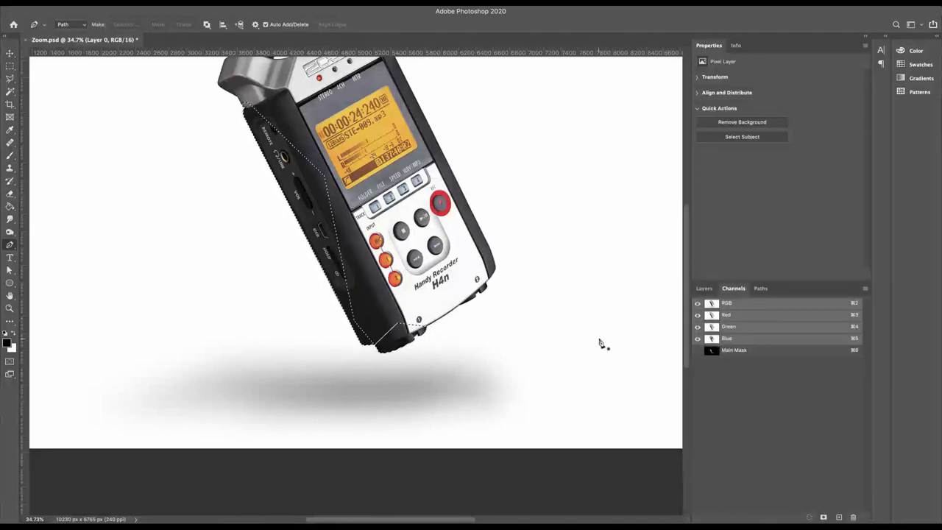
Step: Add a layer mask to Layer 0 from the selection, then select the Work Path
{"action": "left_click", "coordinate": [704, 289]}
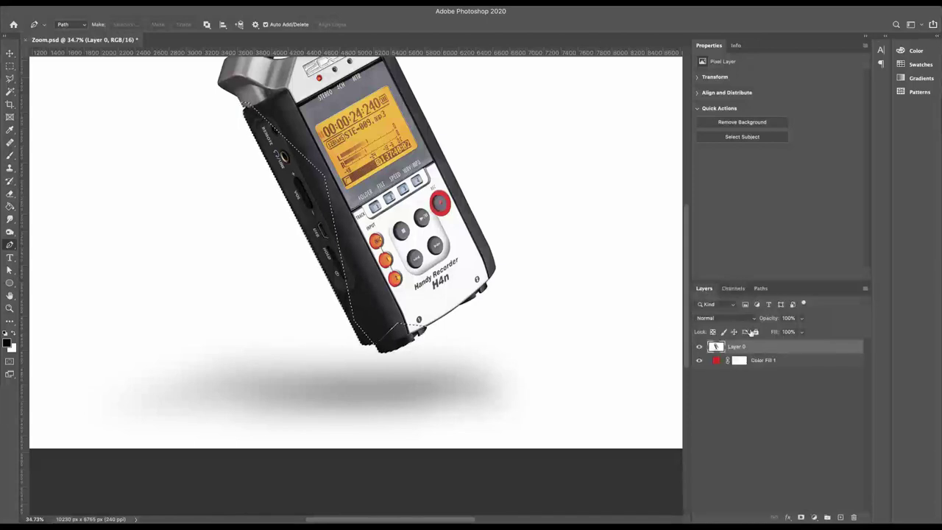
{"action": "left_click", "coordinate": [800, 518]}
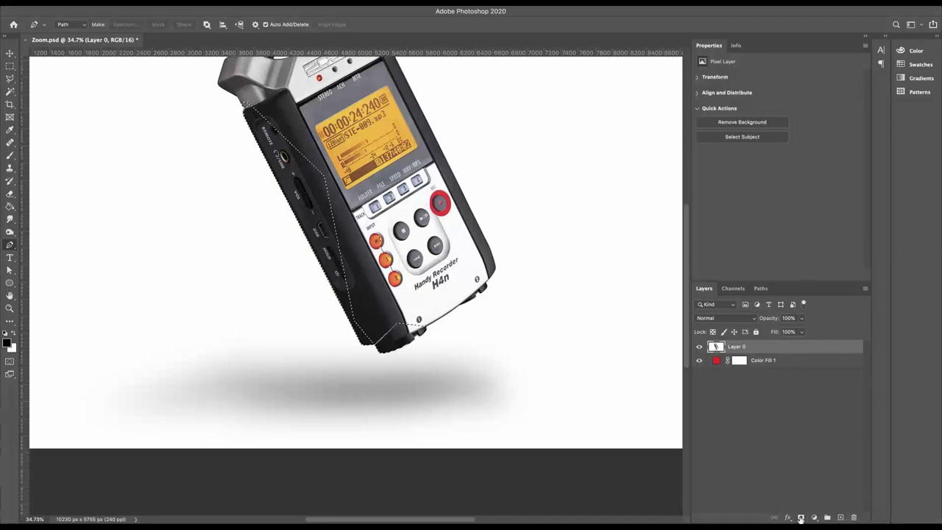
{"action": "scroll", "coordinate": [401, 304], "scroll_direction": "up", "scroll_amount": 5}
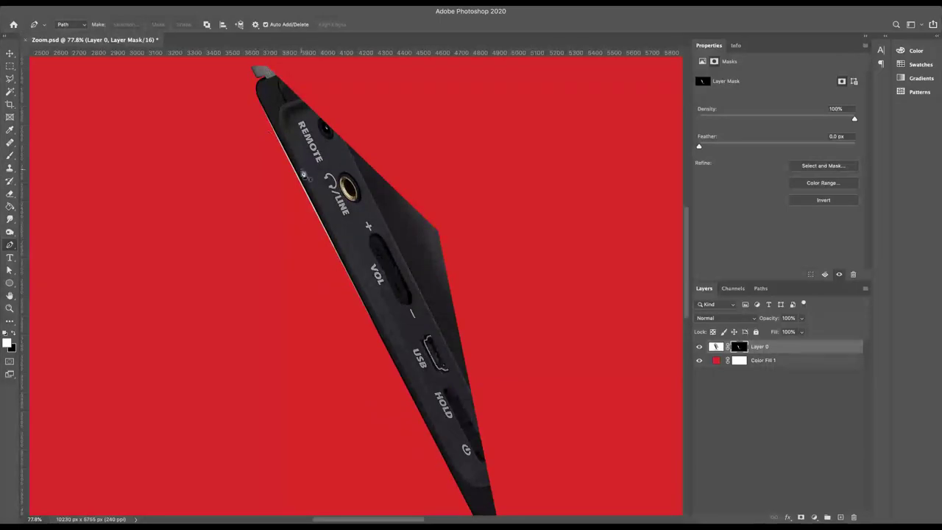
{"action": "left_click", "coordinate": [760, 288]}
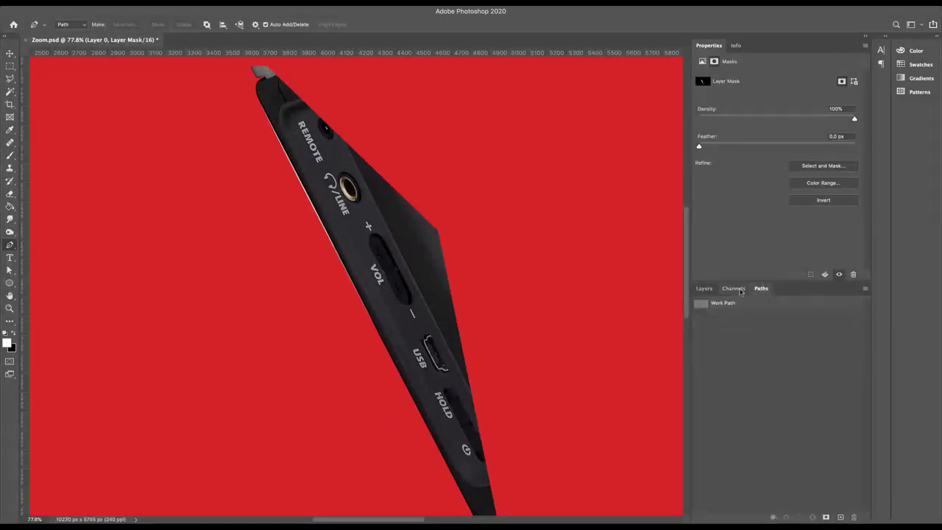
{"action": "left_click", "coordinate": [701, 308]}
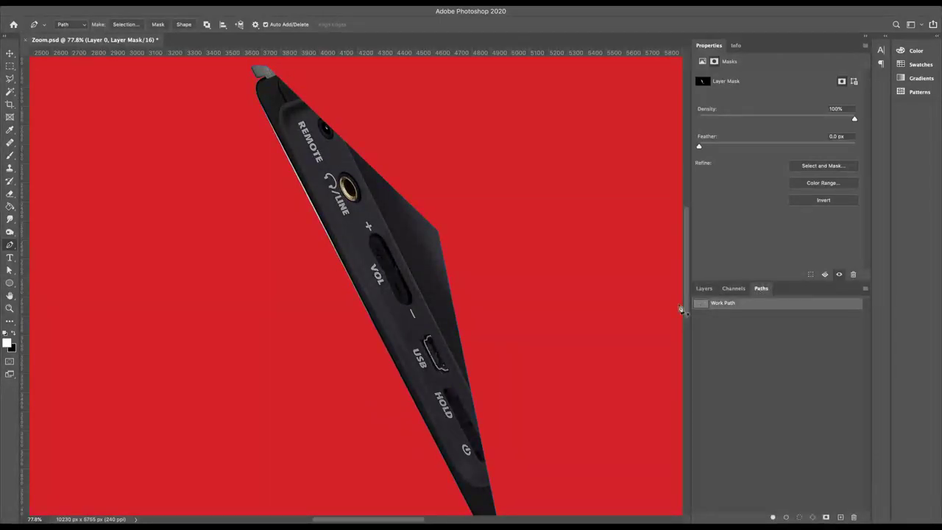
{"action": "scroll", "coordinate": [563, 322], "scroll_direction": "down", "scroll_amount": 4}
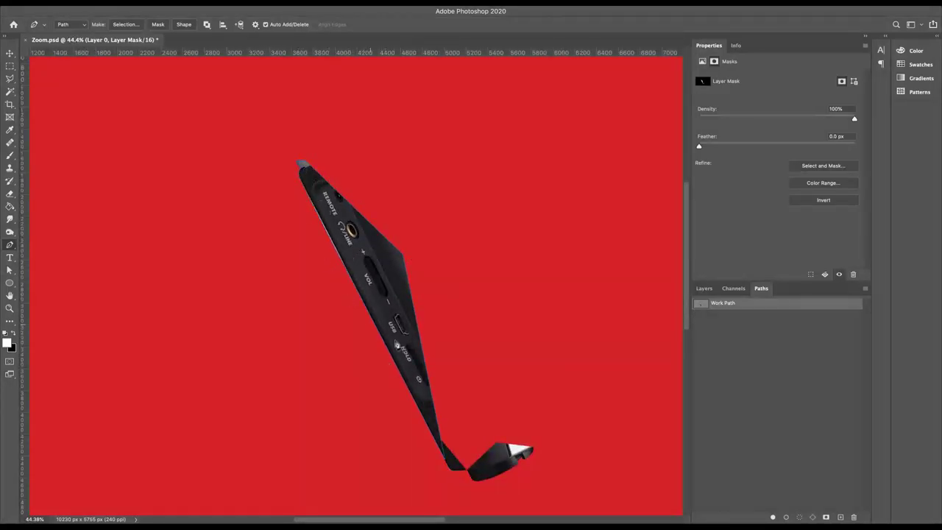
Step: Save the Work Path under the name 'Left Hand Side'
{"action": "double_click", "coordinate": [722, 304]}
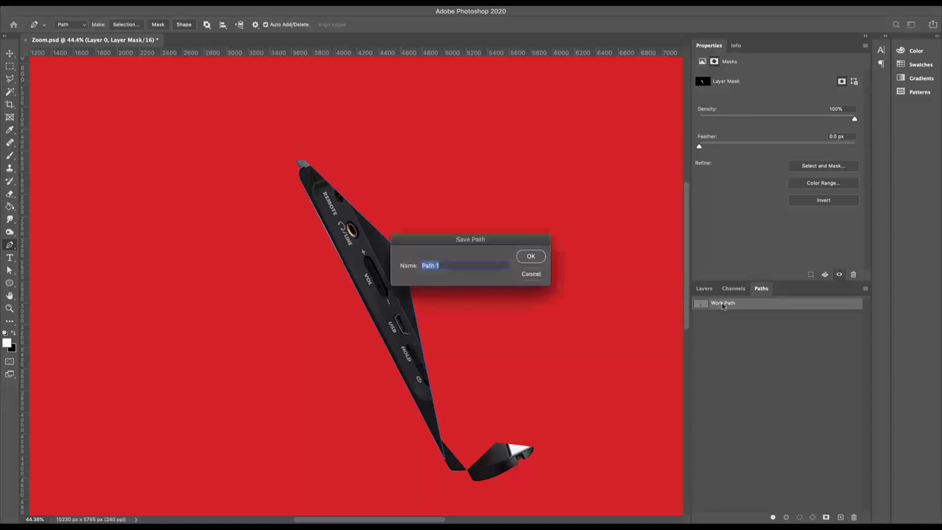
{"action": "type", "text": "Left Hand Side"}
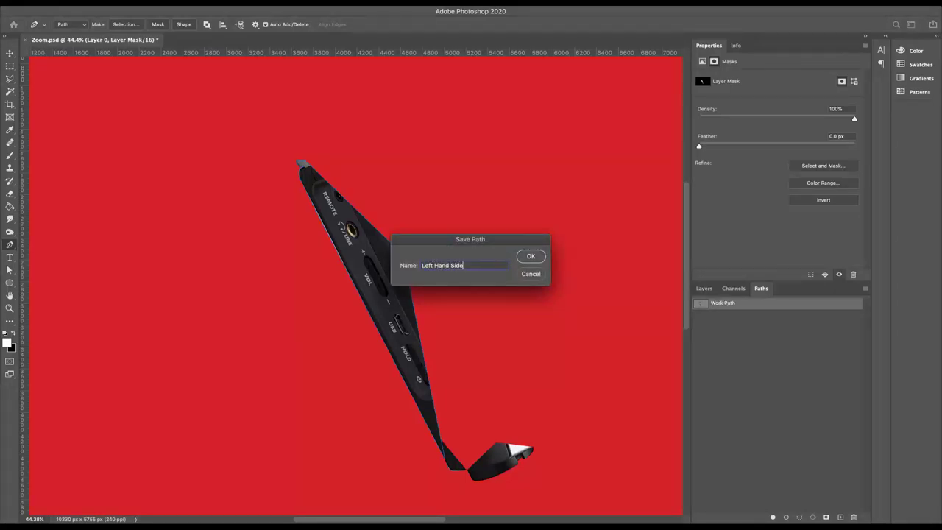
{"action": "key", "text": "Return"}
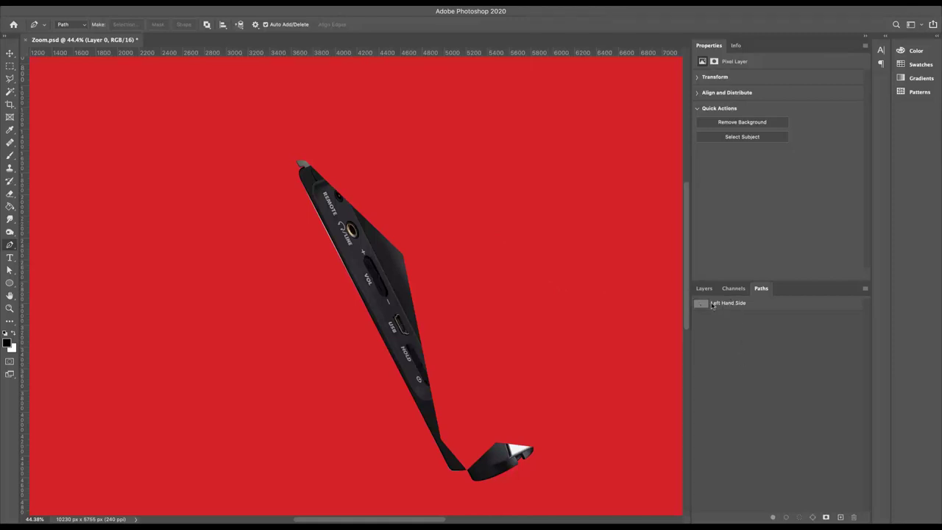
Step: Draw a closed four-point path beside the recorder and save it as 'Square'
{"action": "left_click", "coordinate": [418, 176]}
{"action": "left_click", "coordinate": [483, 286]}
{"action": "left_click", "coordinate": [580, 230]}
{"action": "left_click", "coordinate": [522, 139]}
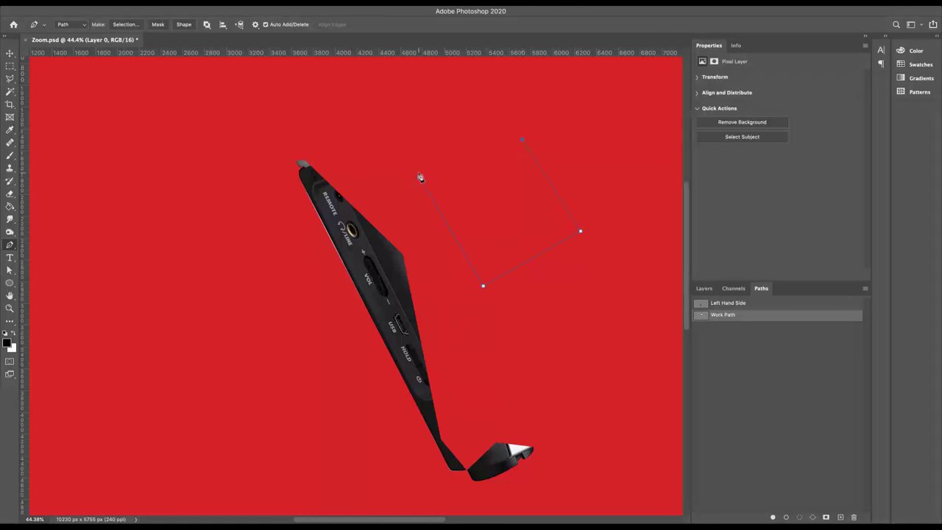
{"action": "left_click", "coordinate": [419, 177]}
{"action": "double_click", "coordinate": [722, 316]}
{"action": "type", "text": "Square"}
{"action": "key", "text": "Return"}
Step: Draw a first closed triangle outline beside the recorder
{"action": "left_click", "coordinate": [505, 218]}
{"action": "left_click", "coordinate": [573, 304]}
{"action": "left_click", "coordinate": [611, 182]}
{"action": "left_click", "coordinate": [506, 219]}
Step: Deselect Square, redraw the three-point triangle as its own path, and save it as 'Triangle'
{"action": "left_click", "coordinate": [713, 331]}
{"action": "left_click", "coordinate": [509, 241]}
{"action": "left_click", "coordinate": [440, 184]}
{"action": "left_click", "coordinate": [516, 170]}
{"action": "left_click", "coordinate": [510, 244]}
{"action": "double_click", "coordinate": [725, 327]}
{"action": "type", "text": "Triangl"}
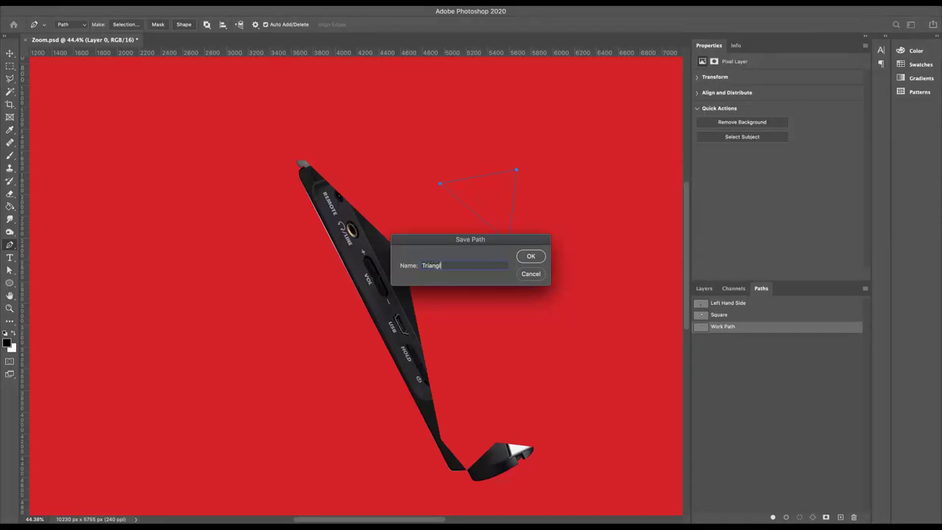
{"action": "key", "text": "Return"}
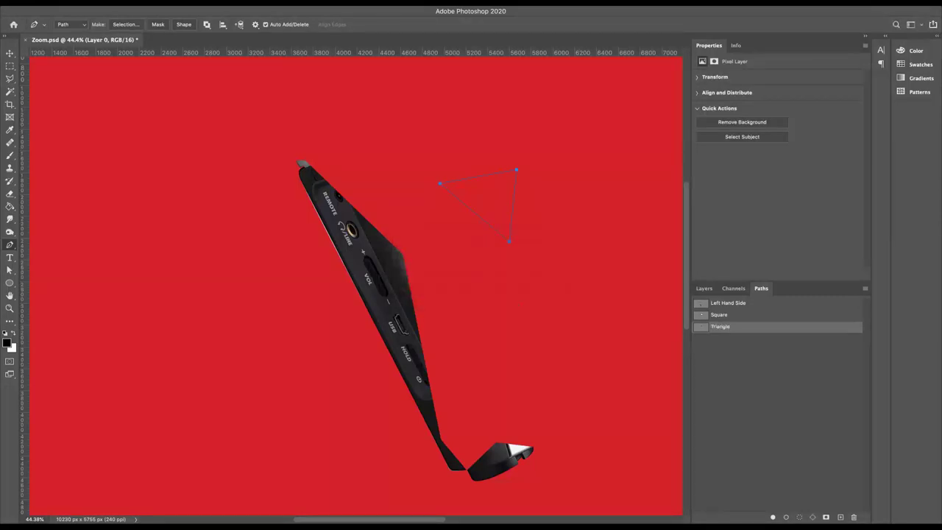
{"action": "left_click", "coordinate": [733, 287]}
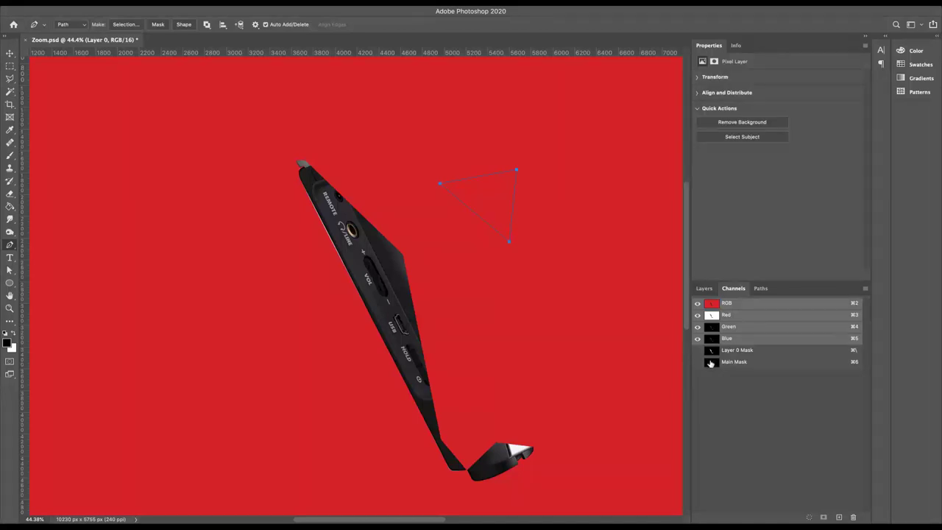
Step: View the Main Mask channel, then return to Layer 0's RGB composite with the Paths list showing
{"action": "left_click", "coordinate": [710, 362]}
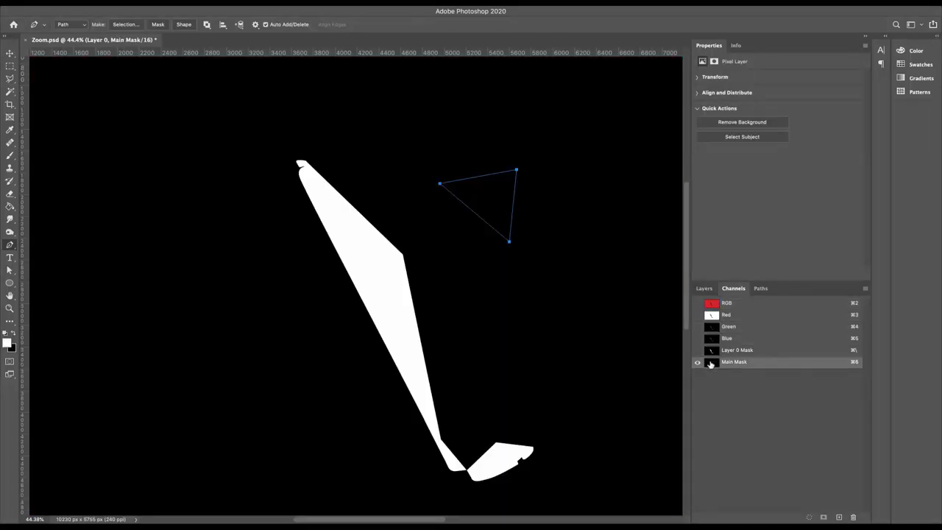
{"action": "left_click", "coordinate": [706, 290]}
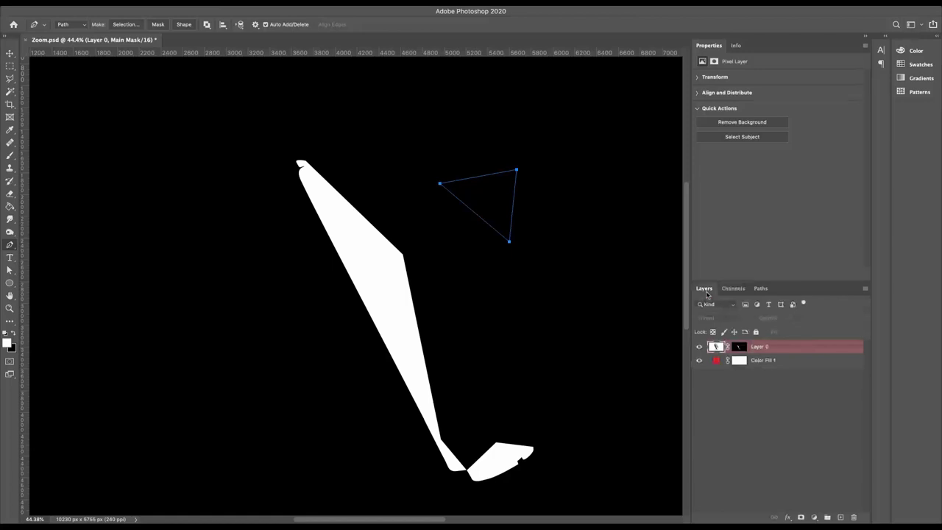
{"action": "left_click", "coordinate": [713, 349]}
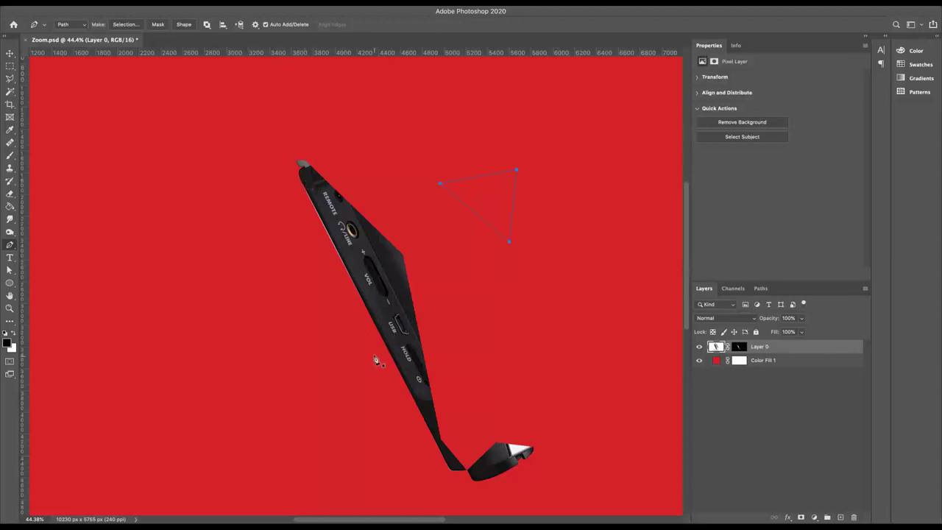
{"action": "left_click", "coordinate": [760, 289]}
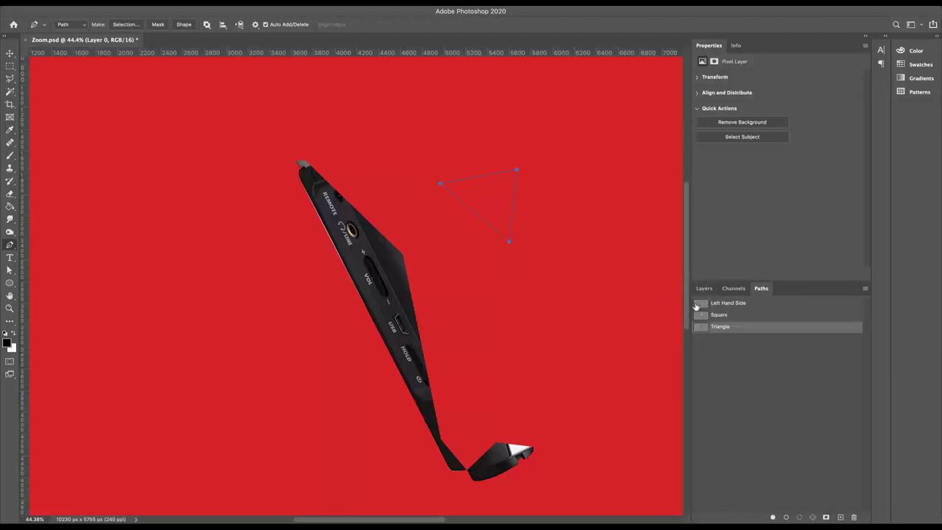
Step: Select the Left Hand Side path, zoom in, and adjust its segment along the device's left edge
{"action": "left_click", "coordinate": [695, 306]}
{"action": "key", "text": "ctrl+plus"}
{"action": "key", "text": "ctrl+plus"}
{"action": "key", "text": "ctrl+plus"}
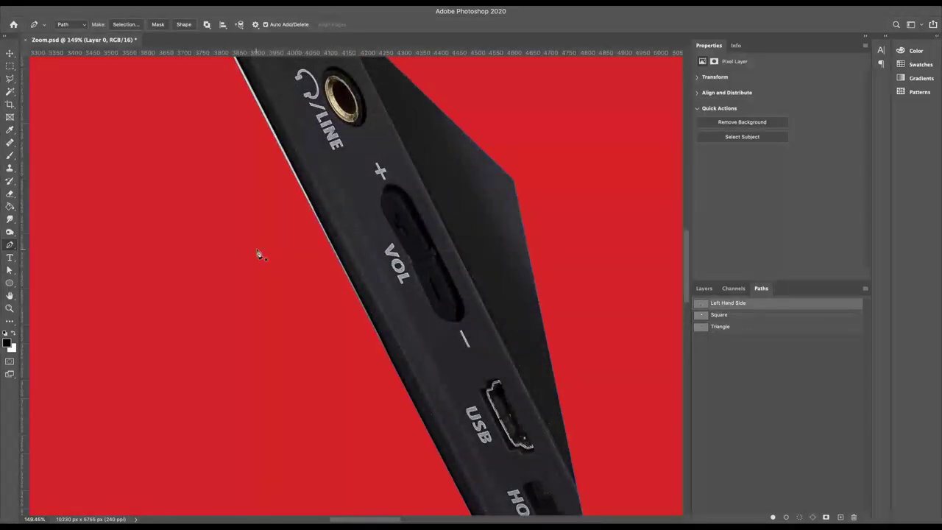
{"action": "scroll", "coordinate": [259, 254], "scroll_direction": "up", "scroll_amount": 5}
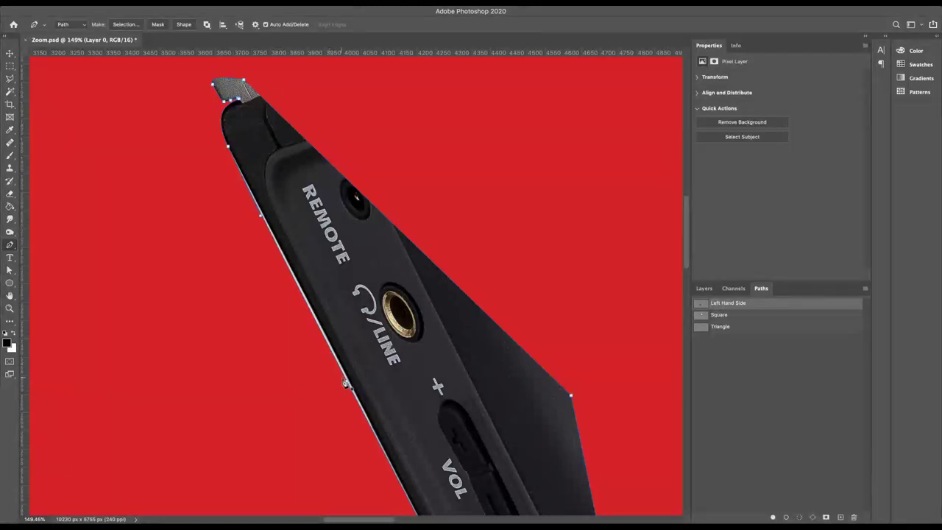
{"action": "scroll", "coordinate": [409, 387], "scroll_direction": "down", "scroll_amount": 10}
{"action": "scroll", "coordinate": [408, 387], "scroll_direction": "right", "scroll_amount": 4}
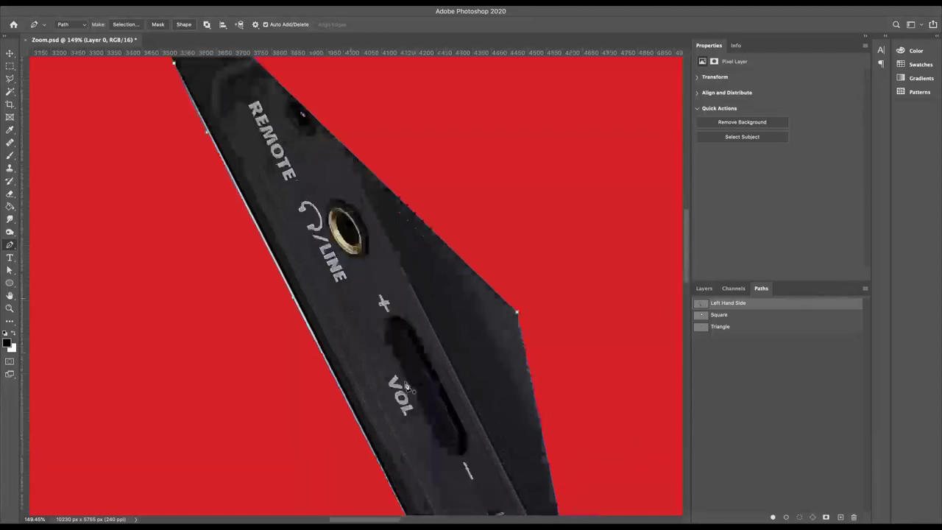
{"action": "scroll", "coordinate": [406, 387], "scroll_direction": "up", "scroll_amount": 8}
{"action": "scroll", "coordinate": [407, 387], "scroll_direction": "left", "scroll_amount": 4}
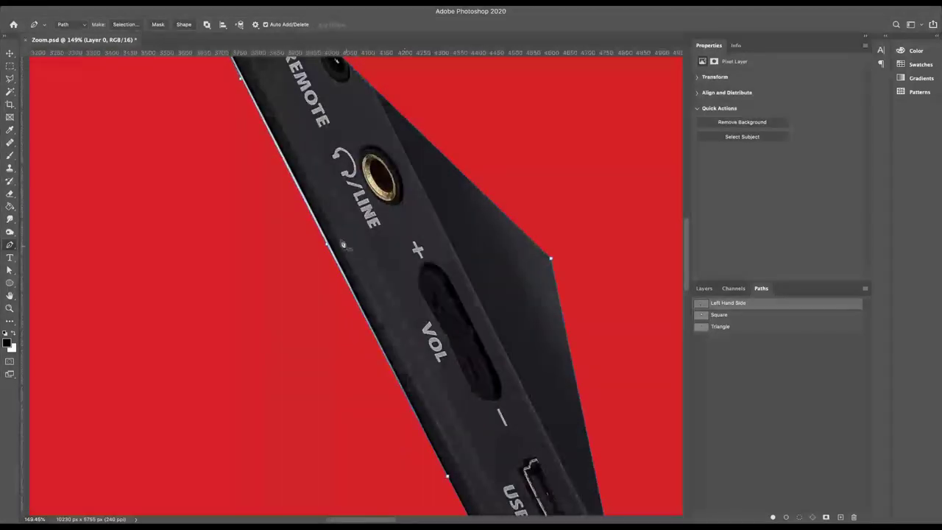
{"action": "left_click", "coordinate": [329, 247]}
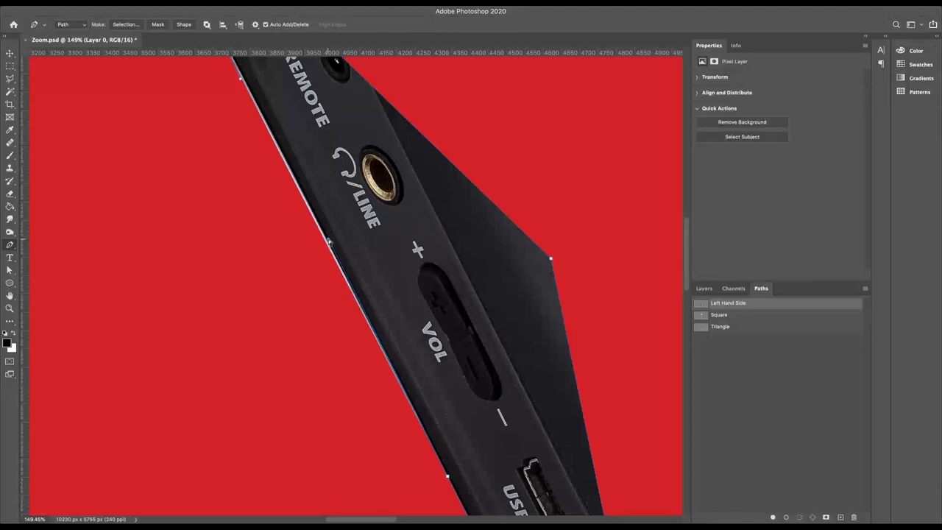
Step: Make a selection from the path with 0 feather and view the Main Mask channel
{"action": "scroll", "coordinate": [329, 243], "scroll_direction": "up", "scroll_amount": 4}
{"action": "scroll", "coordinate": [329, 243], "scroll_direction": "left", "scroll_amount": 2}
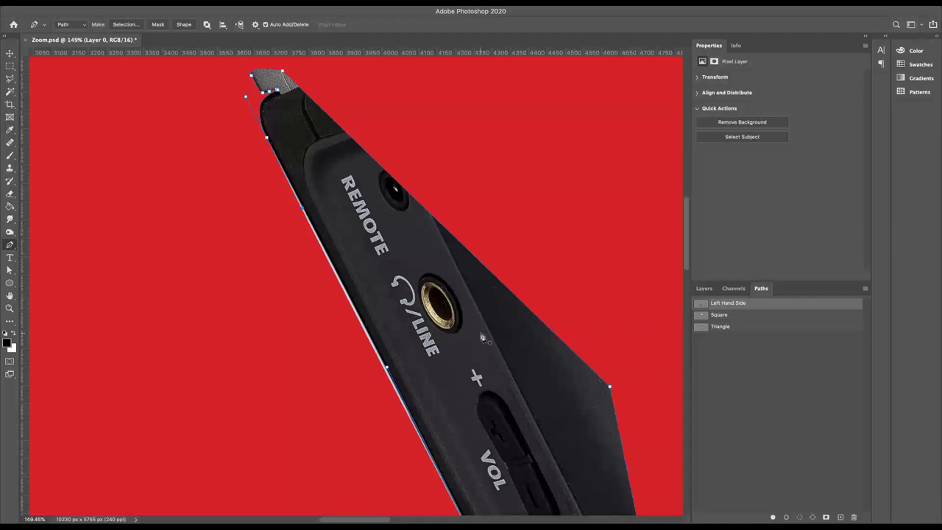
{"action": "right_click", "coordinate": [481, 334]}
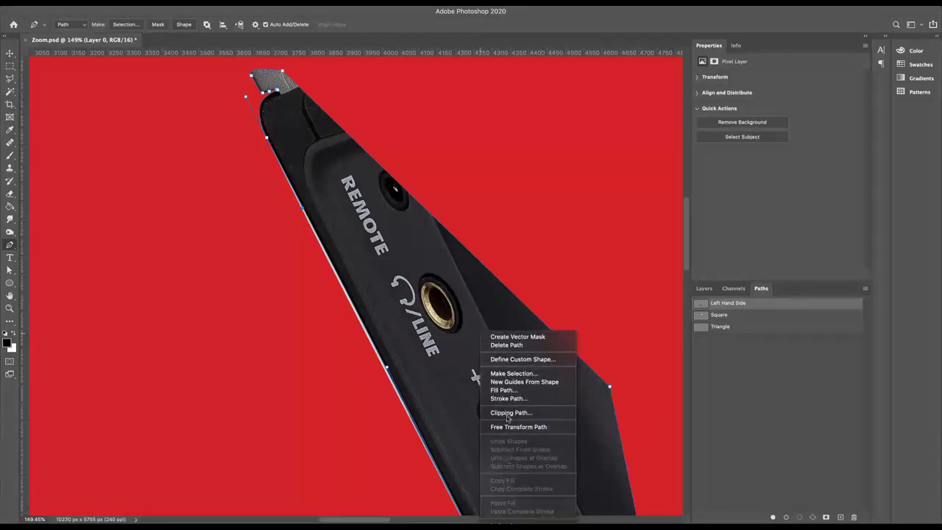
{"action": "left_click", "coordinate": [509, 373]}
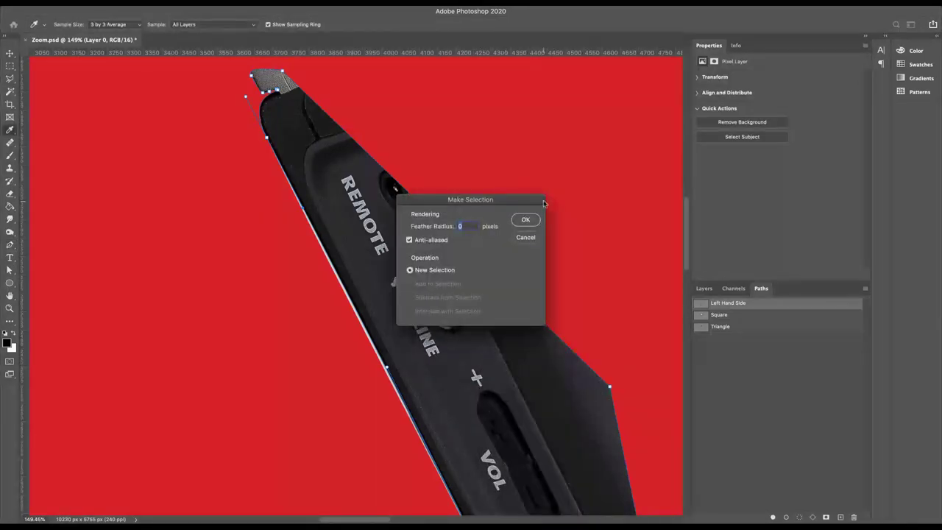
{"action": "left_click", "coordinate": [525, 219]}
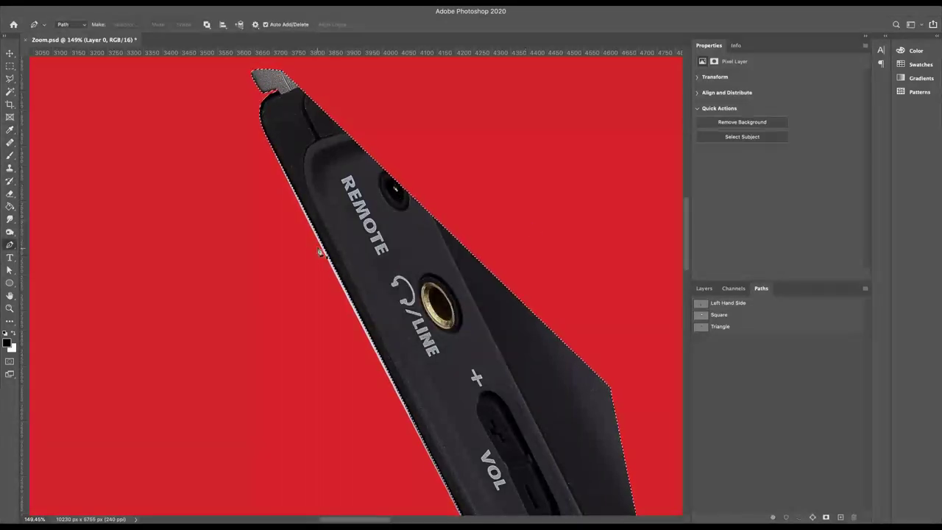
{"action": "left_click", "coordinate": [727, 289]}
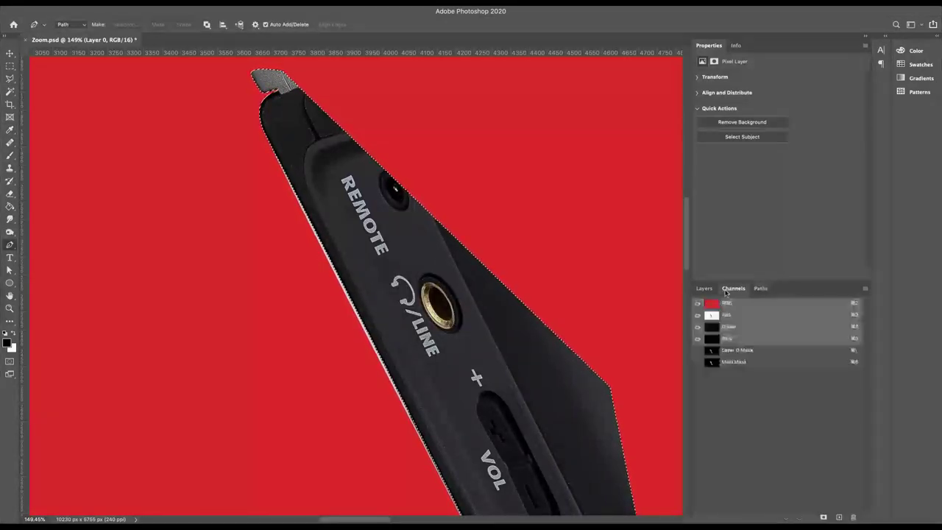
{"action": "left_click", "coordinate": [715, 363]}
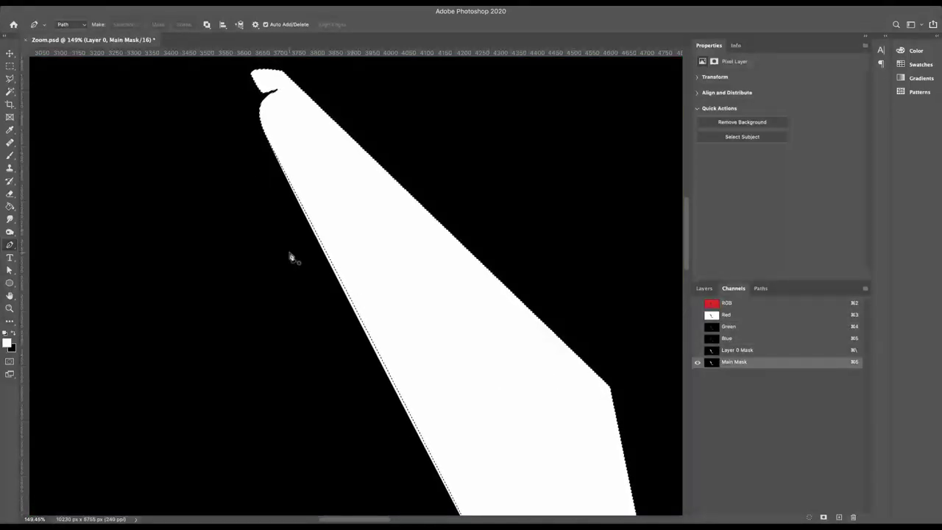
Step: Paint a white brush stroke onto the Main Mask channel
{"action": "scroll", "coordinate": [291, 258], "scroll_direction": "down", "scroll_amount": 5}
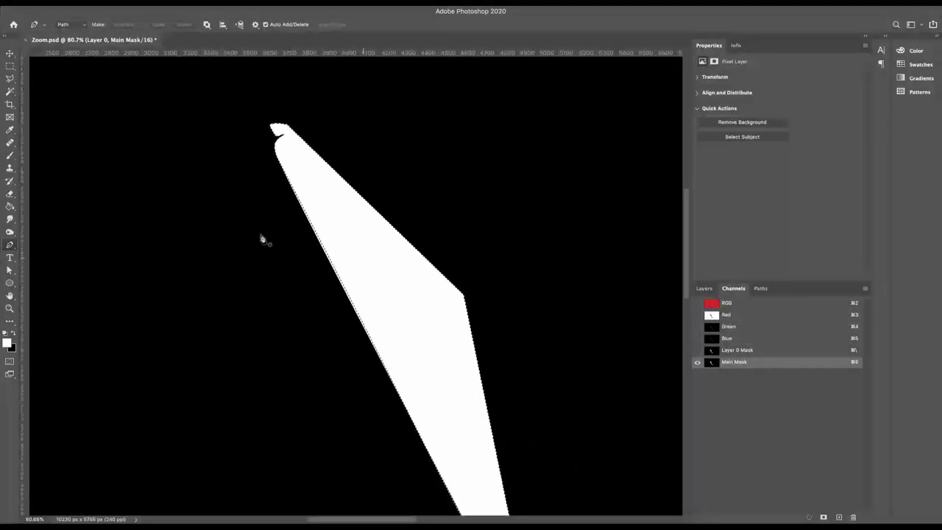
{"action": "key", "text": "b"}
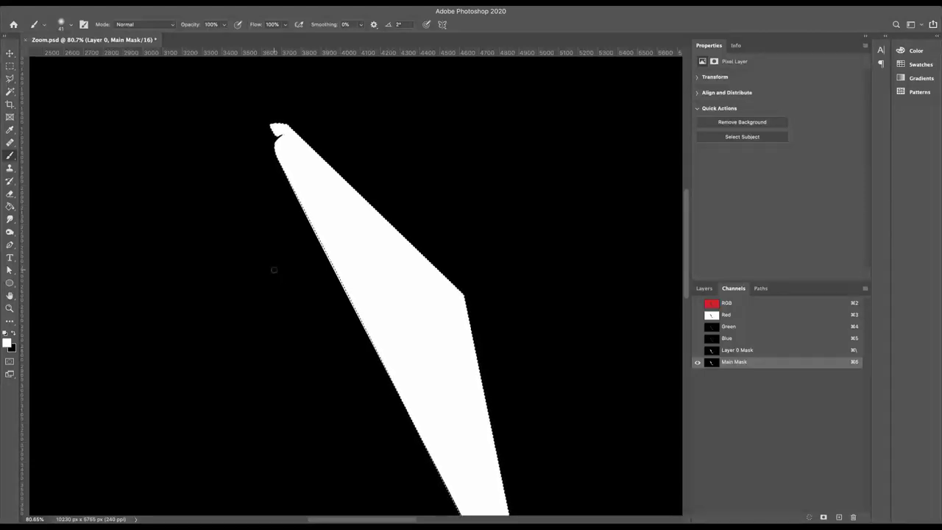
{"action": "mouse_move", "coordinate": [274, 269]}
{"action": "left_mouse_down"}
{"action": "mouse_move", "coordinate": [226, 293]}
{"action": "mouse_move", "coordinate": [272, 308]}
{"action": "mouse_move", "coordinate": [259, 321]}
{"action": "mouse_move", "coordinate": [195, 311]}
{"action": "mouse_move", "coordinate": [253, 288]}
{"action": "mouse_move", "coordinate": [247, 309]}
{"action": "left_mouse_up"}
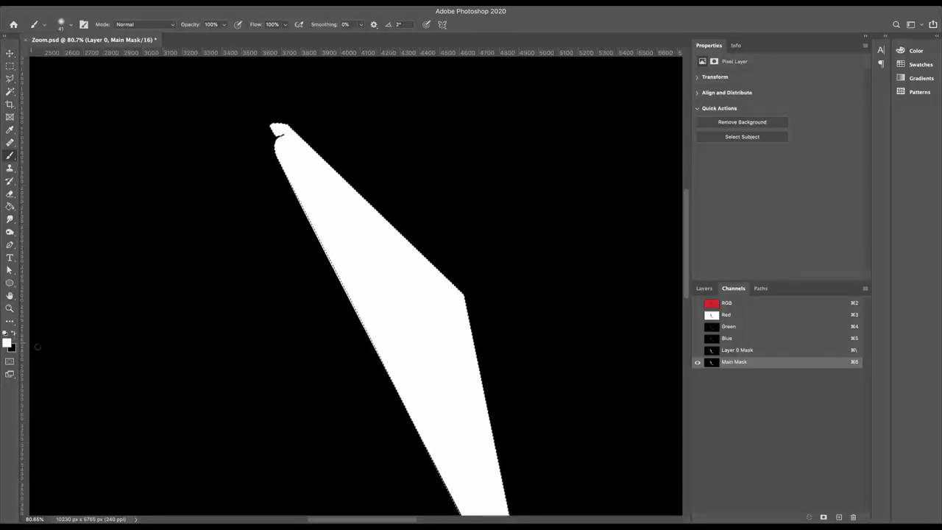
Step: Make black the painting colour and paint out the shape's upper left edge on Main Mask
{"action": "left_click", "coordinate": [13, 335]}
{"action": "key", "text": "super+plus"}
{"action": "key", "text": "super+plus"}
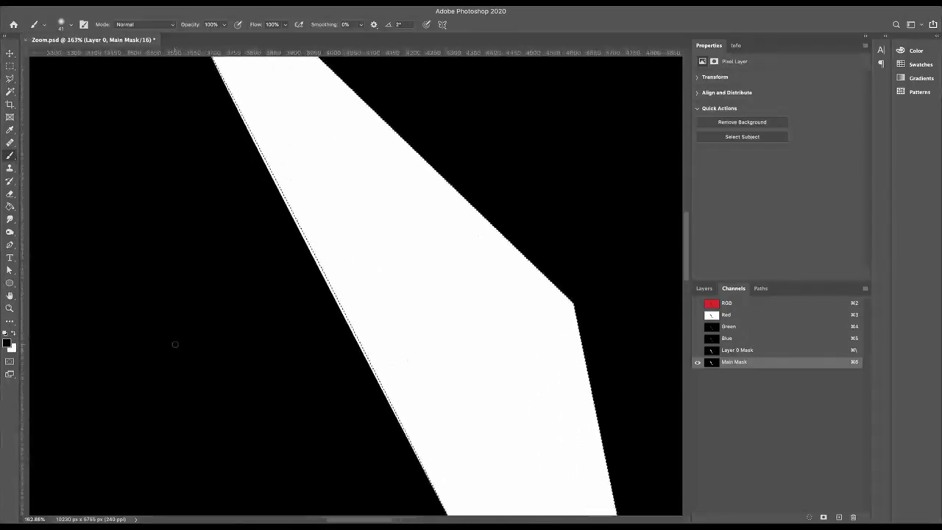
{"action": "scroll", "coordinate": [187, 324], "scroll_direction": "up", "scroll_amount": 5}
{"action": "scroll", "coordinate": [187, 324], "scroll_direction": "left", "scroll_amount": 3}
{"action": "left_click_drag", "start_coordinate": [274, 157], "coordinate": [388, 366]}
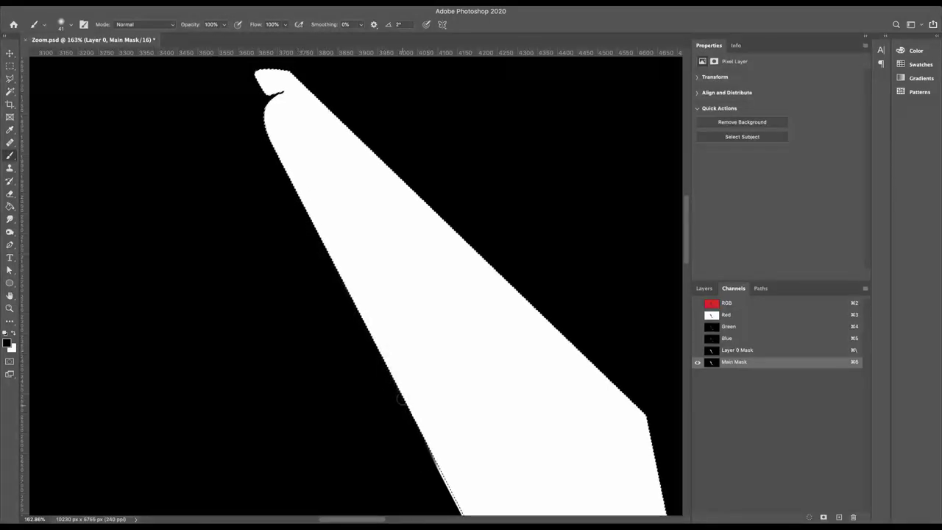
{"action": "scroll", "coordinate": [405, 419], "scroll_direction": "down", "scroll_amount": 5}
{"action": "scroll", "coordinate": [406, 419], "scroll_direction": "right", "scroll_amount": 2}
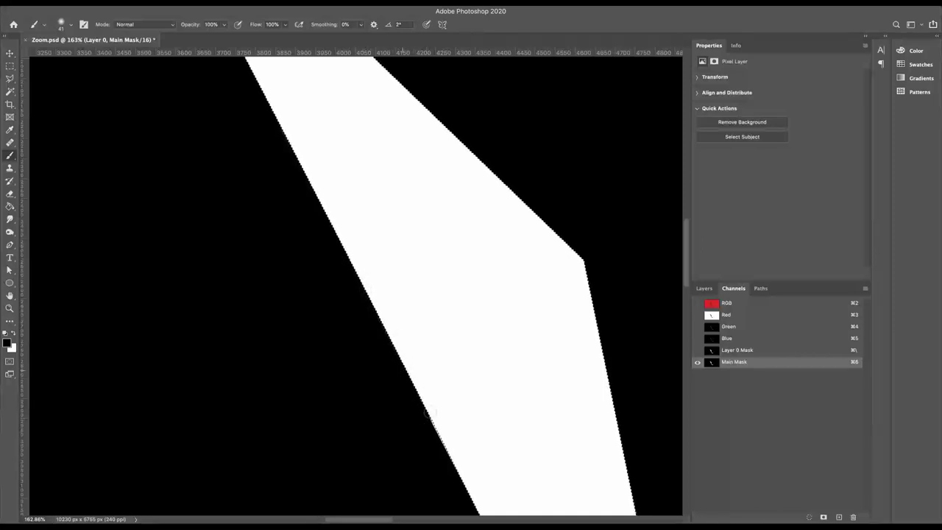
{"action": "scroll", "coordinate": [426, 418], "scroll_direction": "down", "scroll_amount": 2}
{"action": "scroll", "coordinate": [425, 418], "scroll_direction": "right", "scroll_amount": 1}
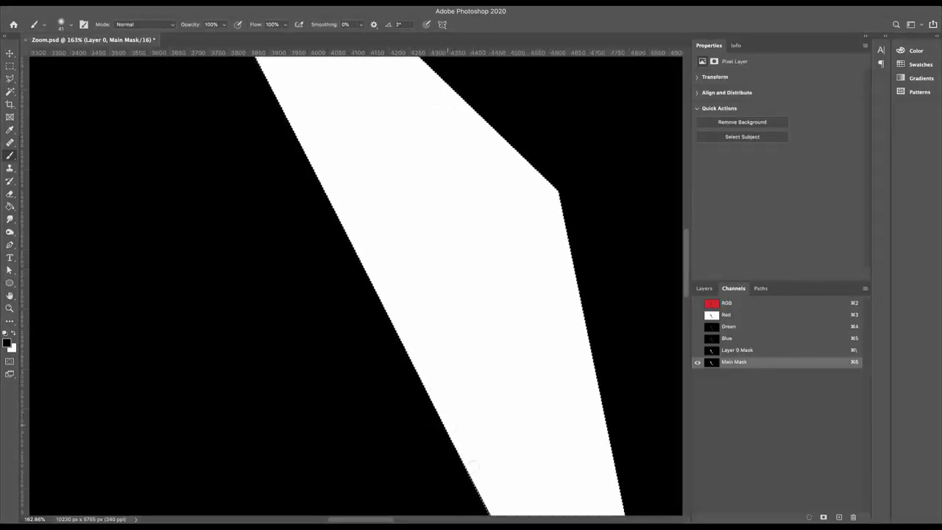
{"action": "scroll", "coordinate": [408, 363], "scroll_direction": "down", "scroll_amount": 3}
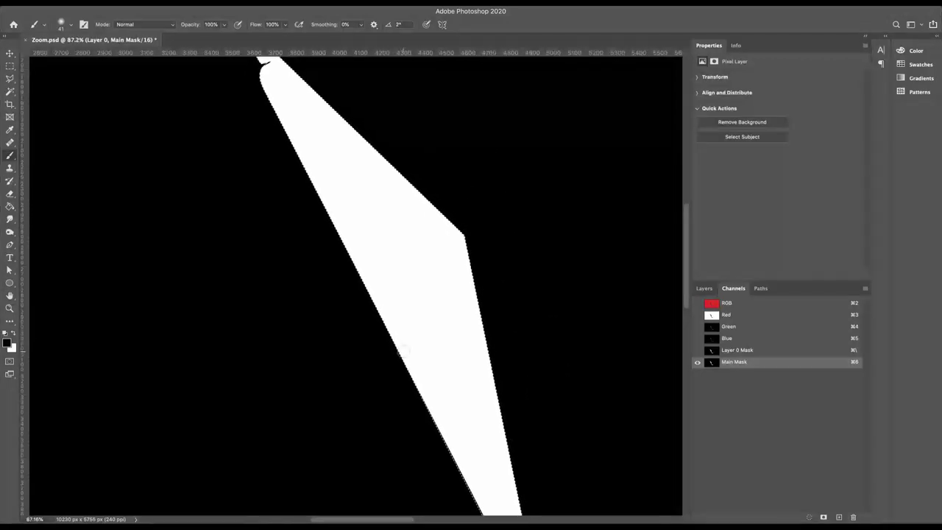
Step: Return to the RGB composite and make Layer 0's mask the editing target
{"action": "left_click", "coordinate": [700, 288]}
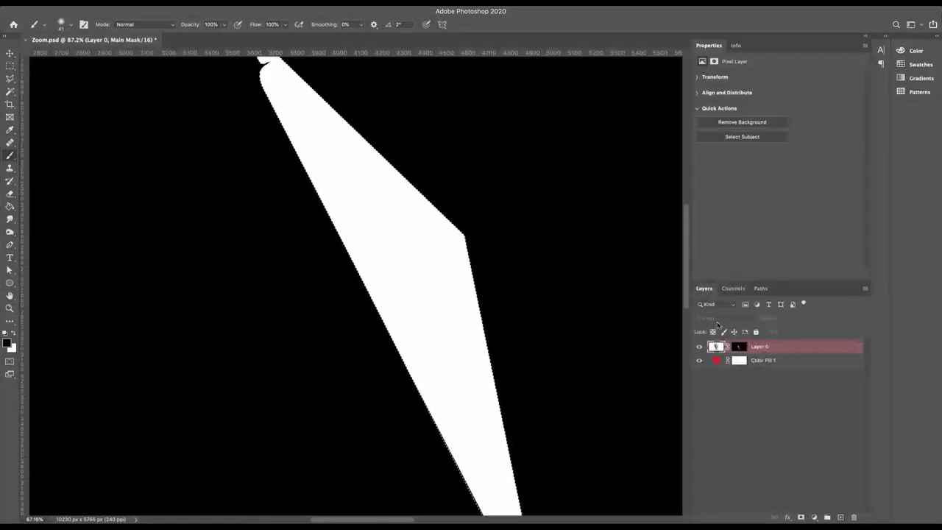
{"action": "left_click", "coordinate": [713, 348]}
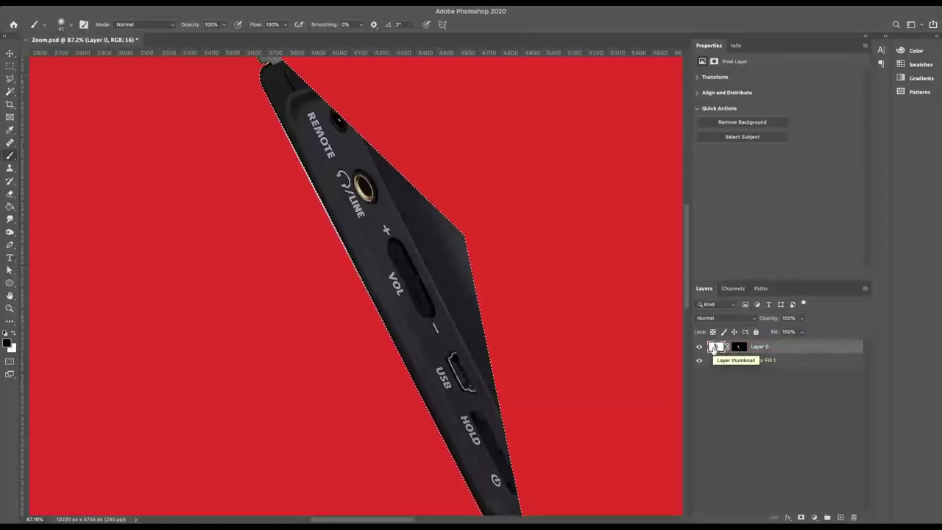
{"action": "scroll", "coordinate": [356, 287], "scroll_direction": "up", "scroll_amount": 3}
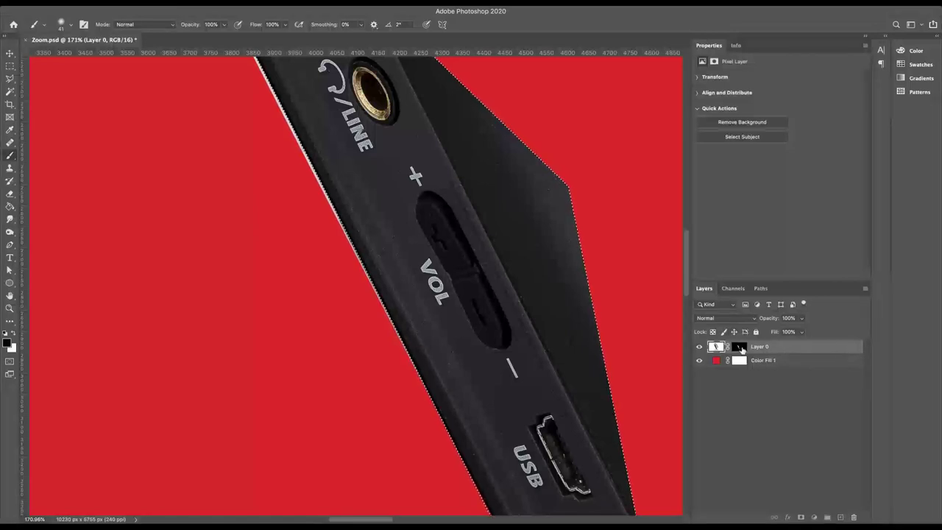
{"action": "left_click", "coordinate": [741, 349]}
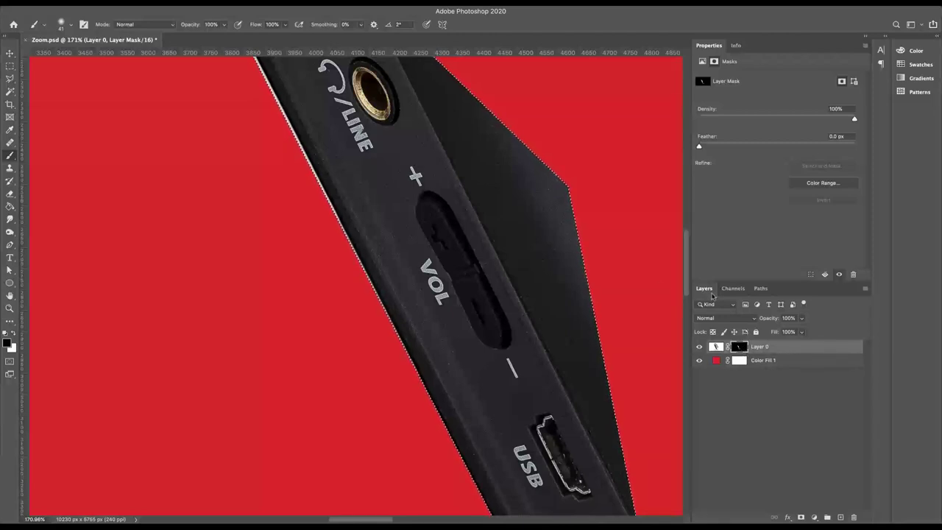
{"action": "left_click", "coordinate": [733, 287]}
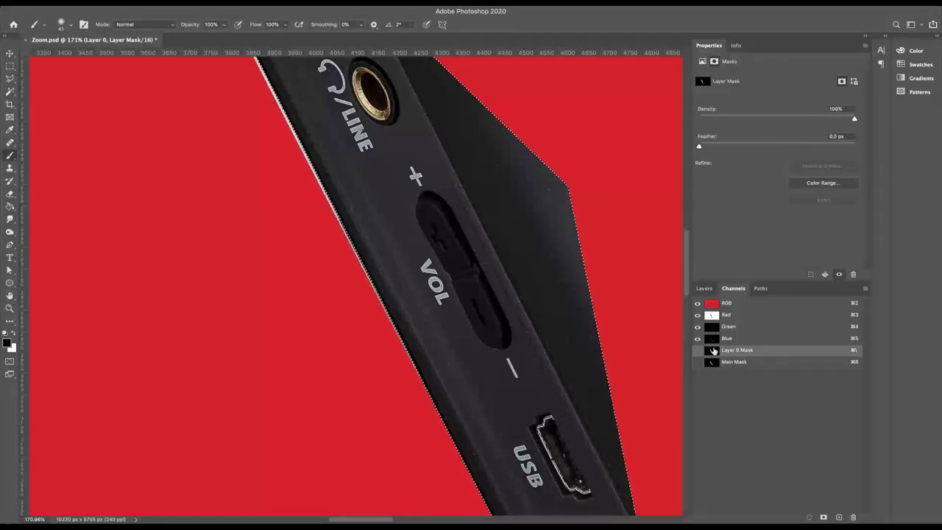
{"action": "left_click", "coordinate": [705, 287]}
Step: Toggle Layer 0's mask off and on, then view the mask alone in black and white
{"action": "left_click", "coordinate": [738, 349], "text": "shift"}
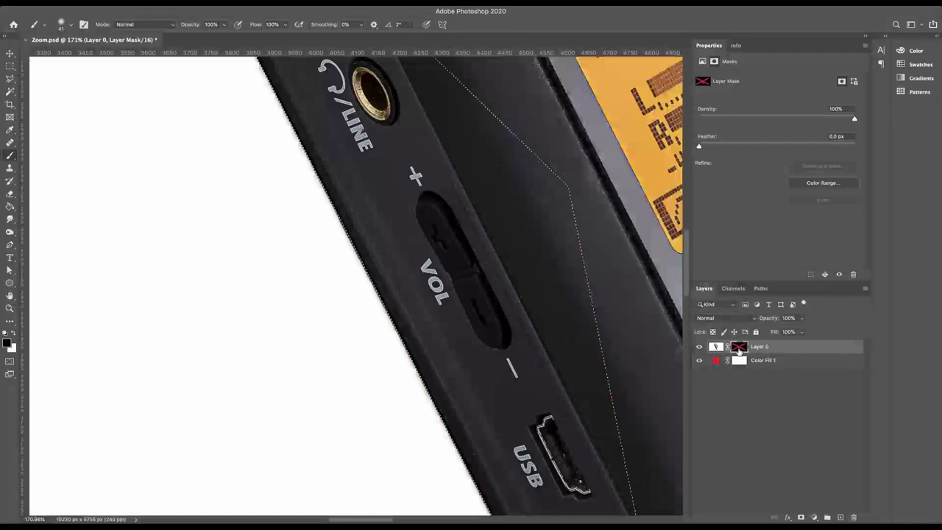
{"action": "left_click", "coordinate": [738, 349], "text": "shift"}
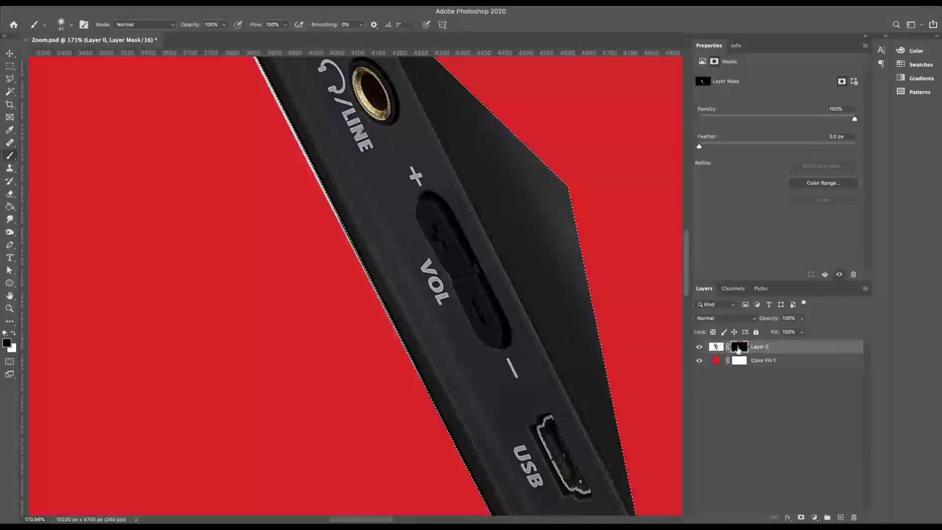
{"action": "left_click", "coordinate": [738, 349], "text": "alt"}
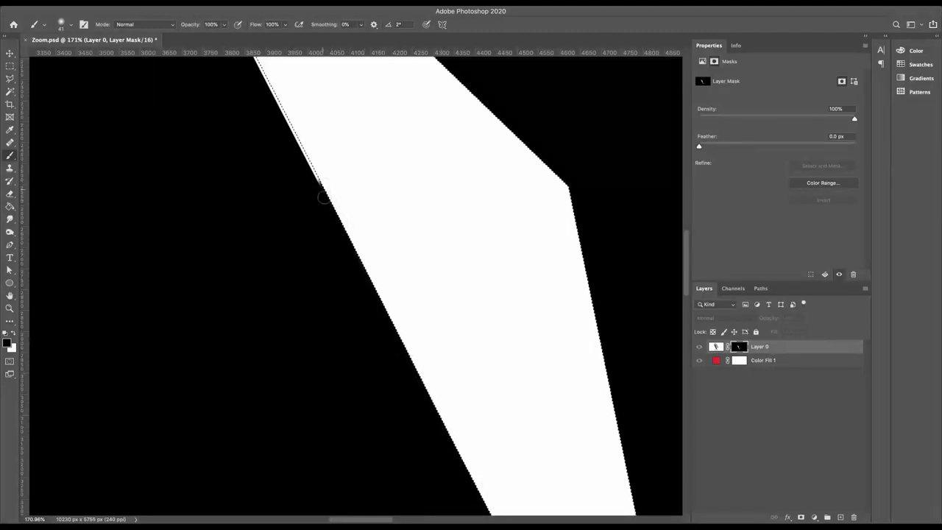
Step: Return to the composite and undo the fringe strokes painted on the layer pixels
{"action": "left_click", "coordinate": [716, 346]}
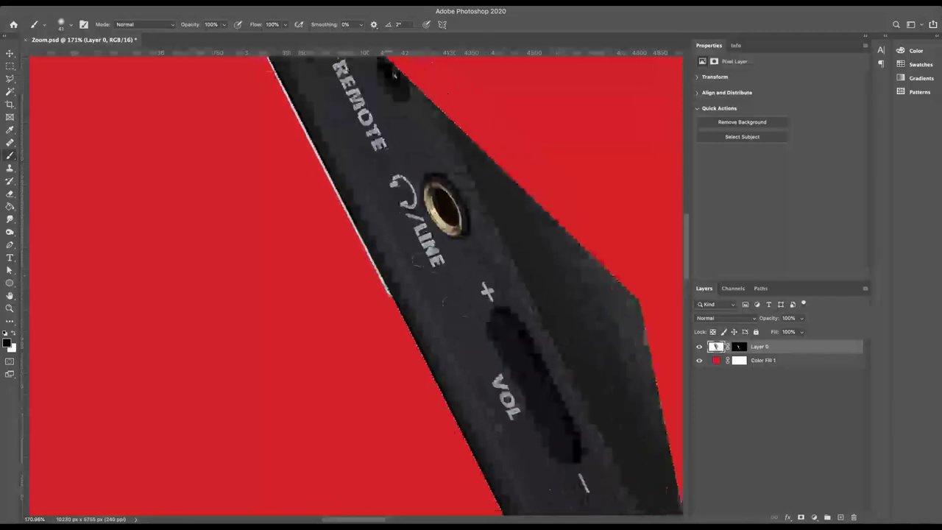
{"action": "left_click_drag", "start_coordinate": [396, 294], "coordinate": [367, 237]}
{"action": "left_click_drag", "start_coordinate": [348, 200], "coordinate": [328, 171]}
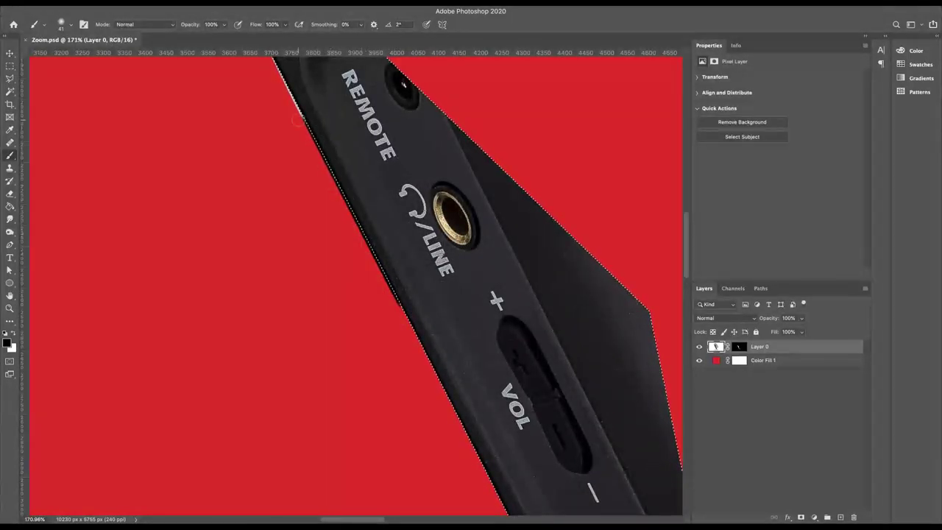
{"action": "key", "text": "ctrl+z"}
{"action": "key", "text": "ctrl+z"}
Step: Brush black along the recorder's left edge on Layer 0's mask, then deselect
{"action": "left_click", "coordinate": [739, 346]}
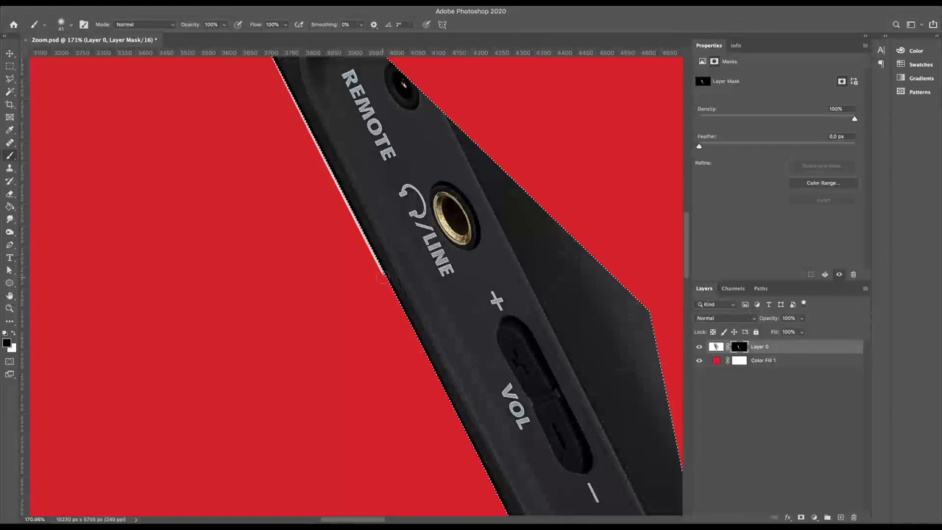
{"action": "left_click_drag", "start_coordinate": [403, 300], "coordinate": [300, 109]}
{"action": "scroll", "coordinate": [356, 287], "scroll_direction": "up", "scroll_amount": 5}
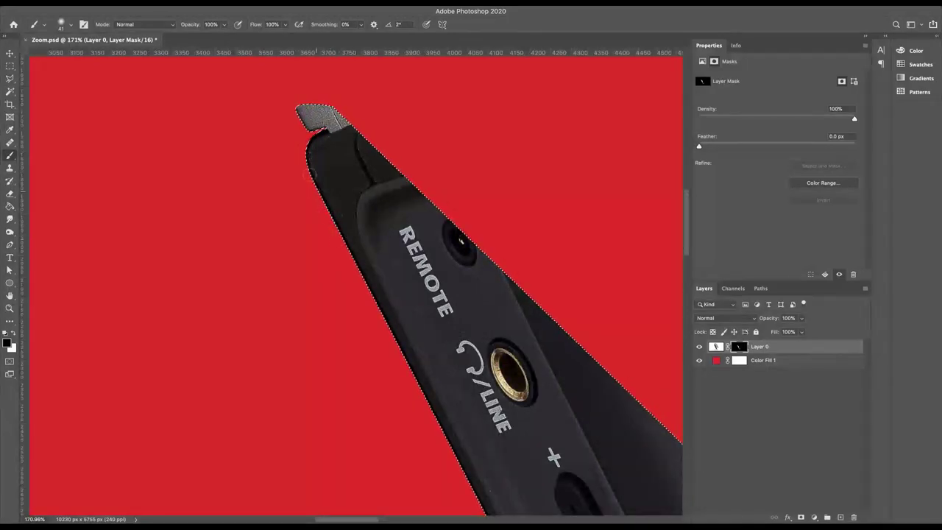
{"action": "scroll", "coordinate": [309, 202], "scroll_direction": "down", "scroll_amount": 5}
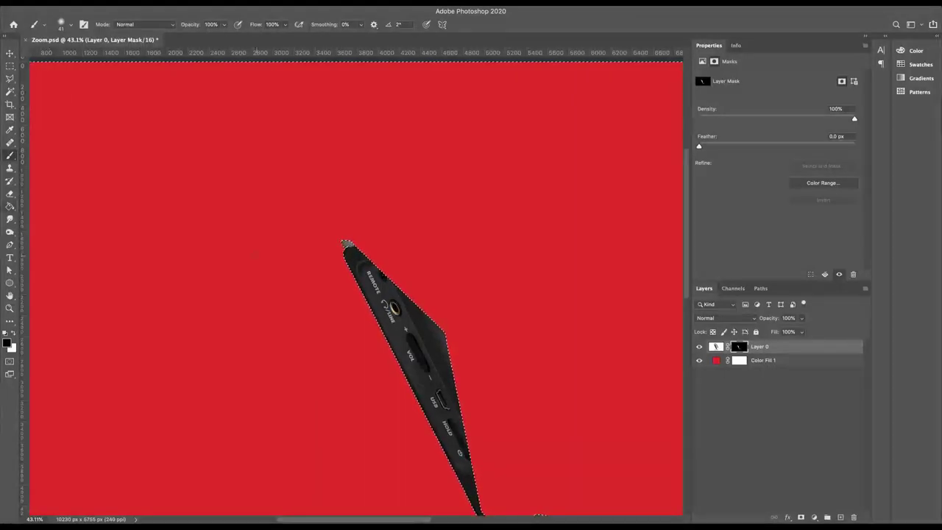
{"action": "scroll", "coordinate": [258, 256], "scroll_direction": "down", "scroll_amount": 3}
{"action": "key", "text": "ctrl+d"}
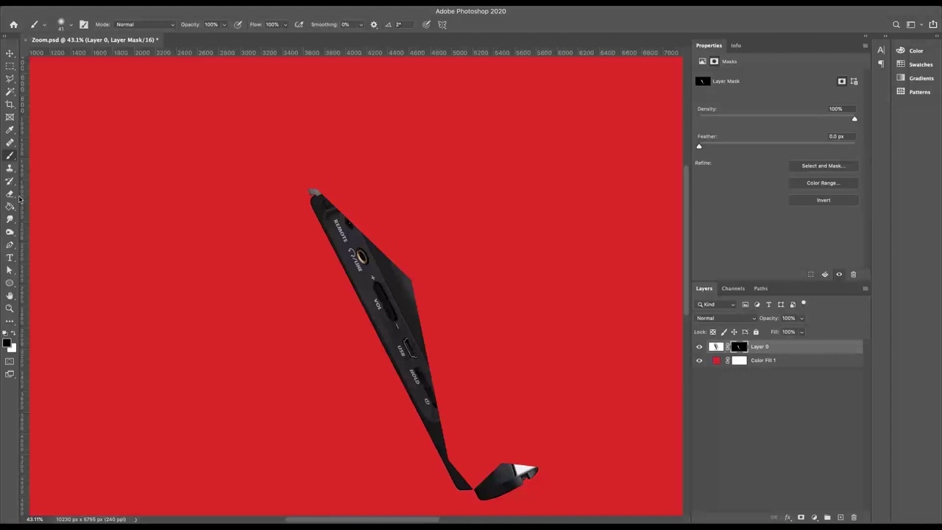
Step: With the Pen tool, draw a horizontal path that curves downward at its end
{"action": "left_click", "coordinate": [10, 245]}
{"action": "left_click", "coordinate": [78, 248]}
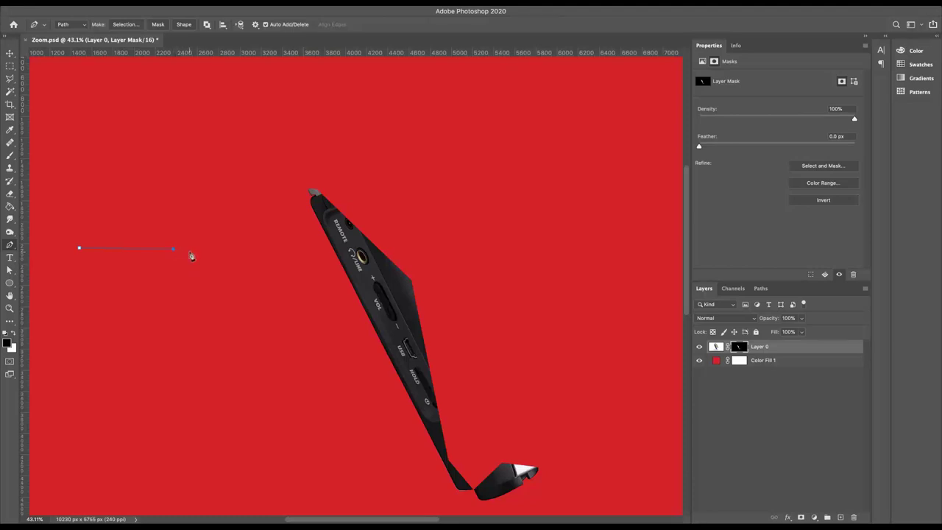
{"action": "key", "text": "ctrl+z"}
{"action": "left_click", "coordinate": [112, 255]}
{"action": "left_click_drag", "start_coordinate": [187, 255], "coordinate": [211, 256]}
{"action": "left_click", "coordinate": [253, 255]}
{"action": "left_click_drag", "start_coordinate": [268, 264], "coordinate": [270, 277]}
Step: Adjust the corner anchor's direction handles so the bend is a rounded, vertical turn
{"action": "scroll", "coordinate": [251, 265], "scroll_direction": "up", "scroll_amount": 10}
{"action": "scroll", "coordinate": [250, 265], "scroll_direction": "down", "scroll_amount": 5}
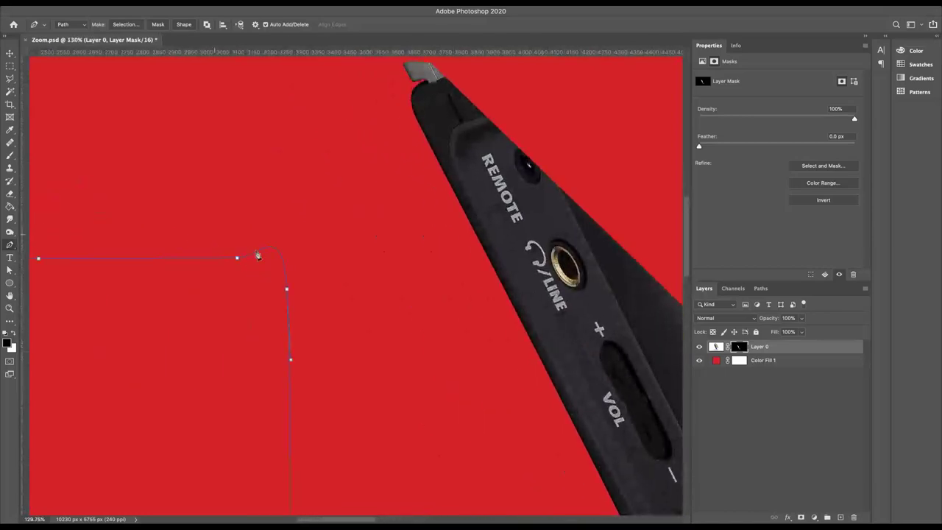
{"action": "left_click_drag", "start_coordinate": [237, 258], "coordinate": [254, 260]}
{"action": "left_click_drag", "start_coordinate": [284, 250], "coordinate": [287, 255]}
{"action": "left_click_drag", "start_coordinate": [284, 215], "coordinate": [323, 245]}
{"action": "left_click_drag", "start_coordinate": [291, 218], "coordinate": [288, 218]}
{"action": "left_click_drag", "start_coordinate": [275, 374], "coordinate": [289, 330]}
{"action": "scroll", "coordinate": [288, 330], "scroll_direction": "down", "scroll_amount": 5}
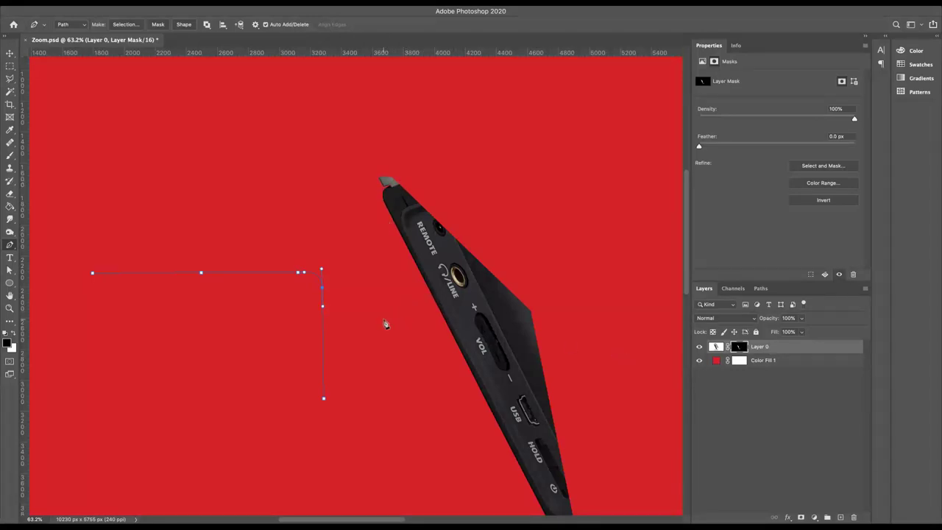
{"action": "key", "text": "ctrl+plus"}
{"action": "key", "text": "ctrl+minus"}
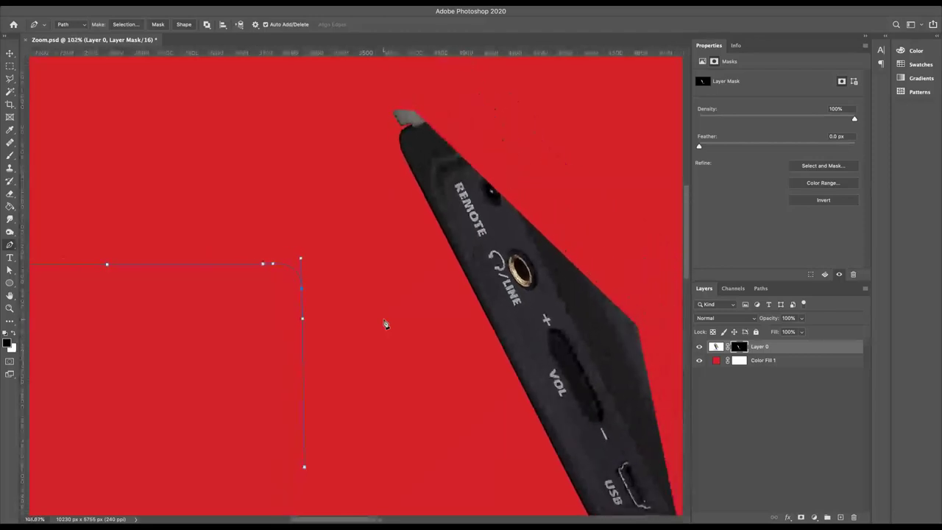
{"action": "left_click", "coordinate": [761, 288]}
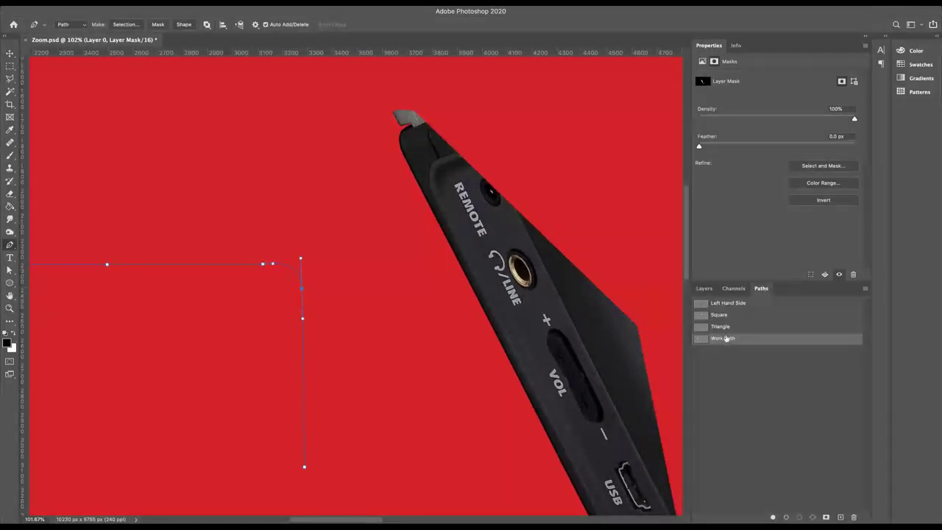
{"action": "left_click", "coordinate": [733, 289]}
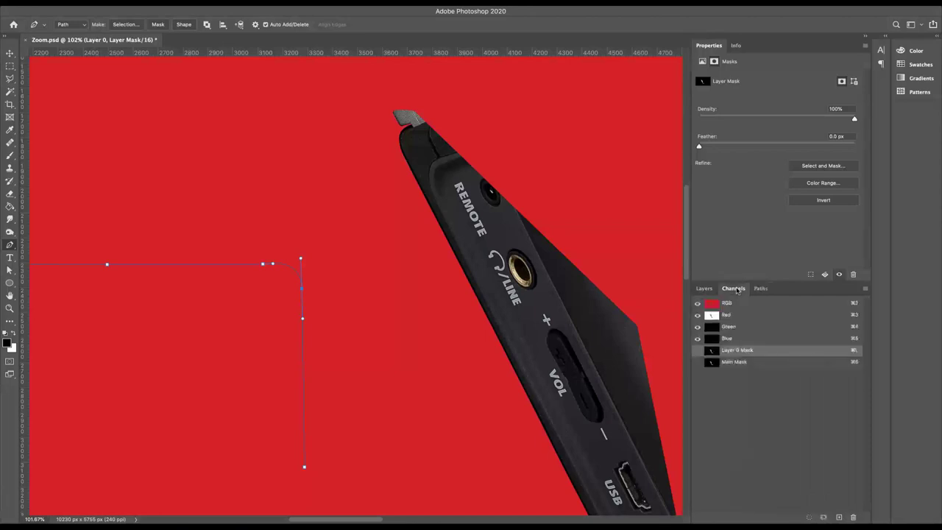
{"action": "left_click", "coordinate": [733, 364]}
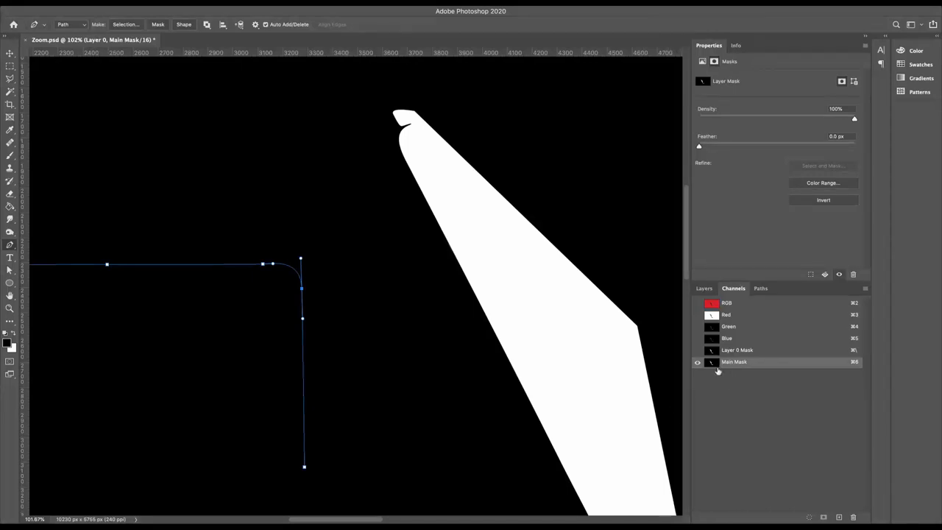
{"action": "left_click", "coordinate": [762, 289]}
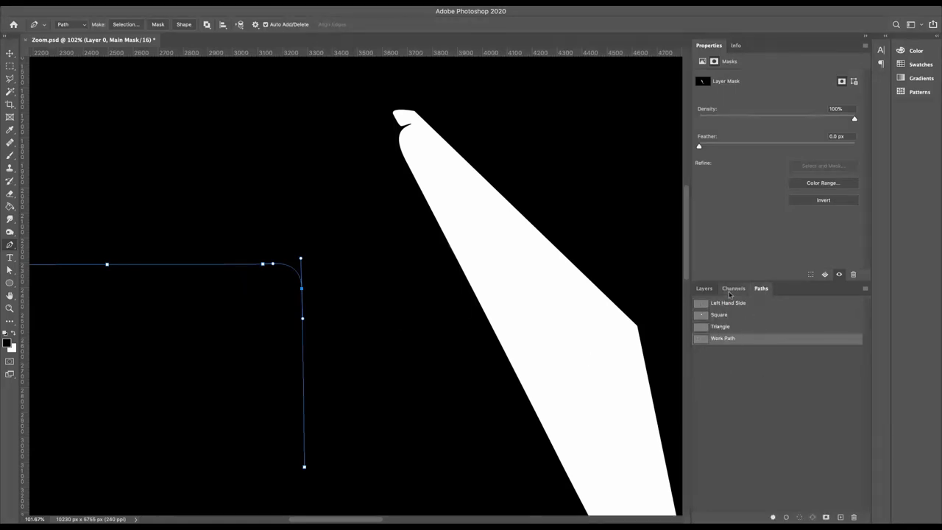
{"action": "left_click", "coordinate": [731, 290]}
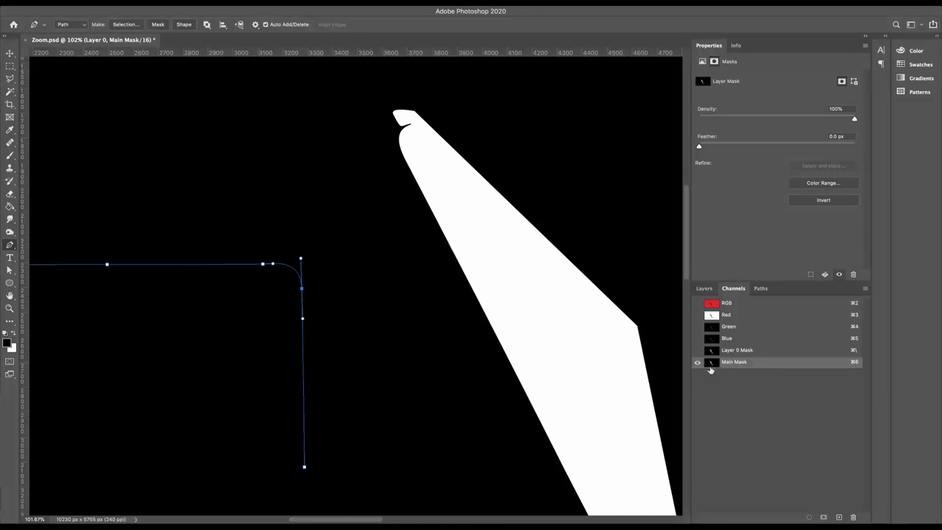
{"action": "left_click", "coordinate": [707, 289]}
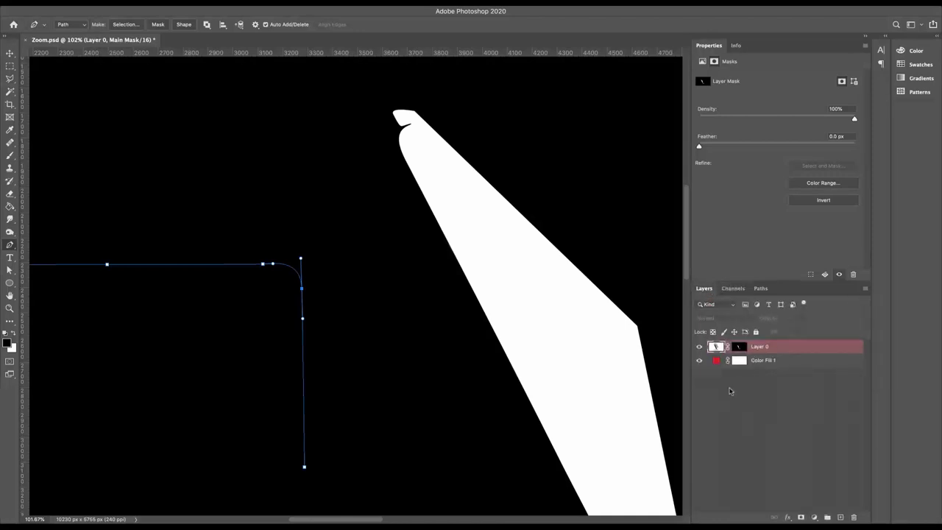
{"action": "left_click", "coordinate": [736, 352]}
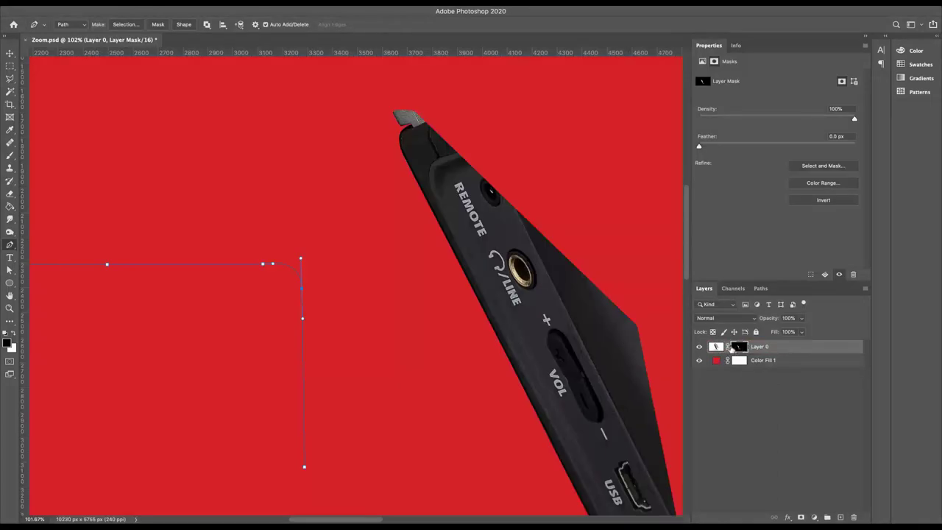
{"action": "key", "text": "ctrl+minus"}
{"action": "key", "text": "ctrl+minus"}
{"action": "key", "text": "ctrl+minus"}
{"action": "key", "text": "ctrl+minus"}
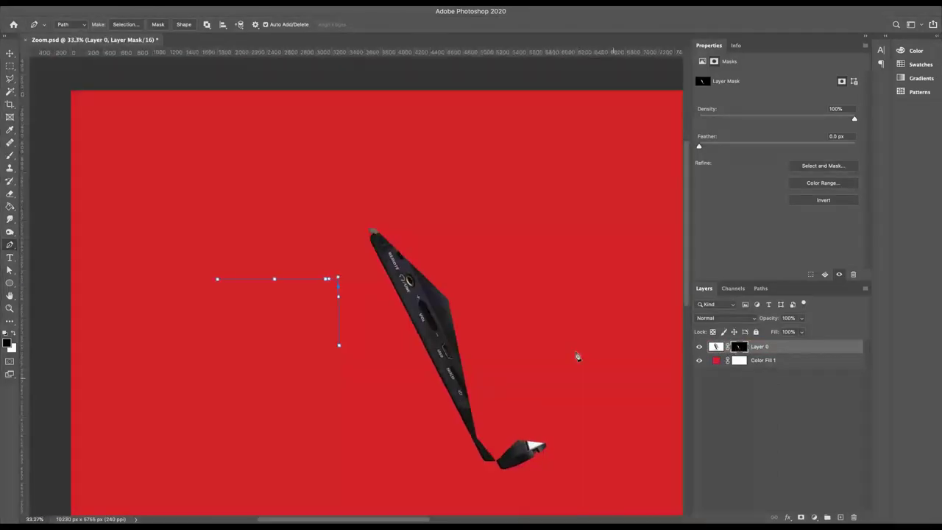